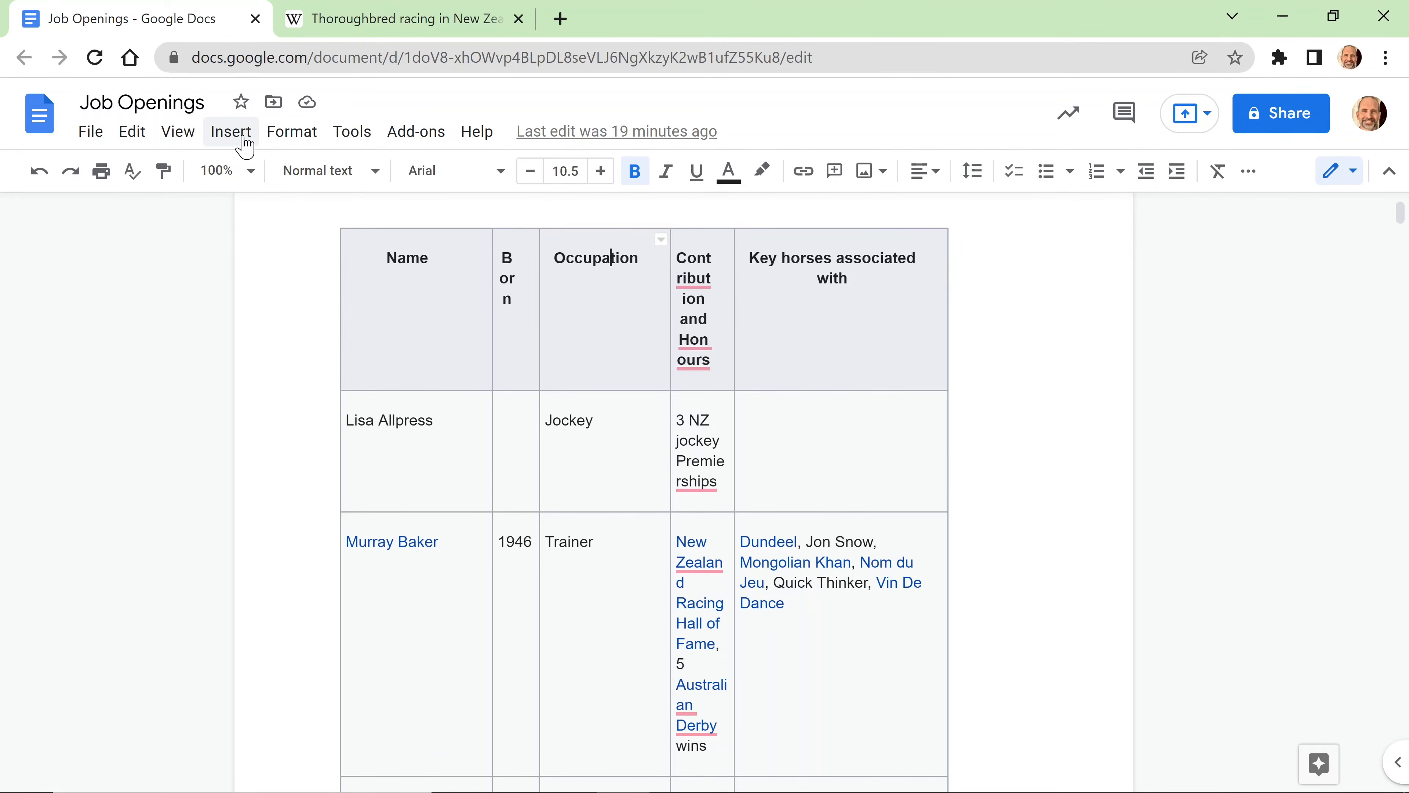
{"action": "left_click", "coordinate": [231, 132]}
{"action": "mouse_move", "coordinate": [273, 198]}
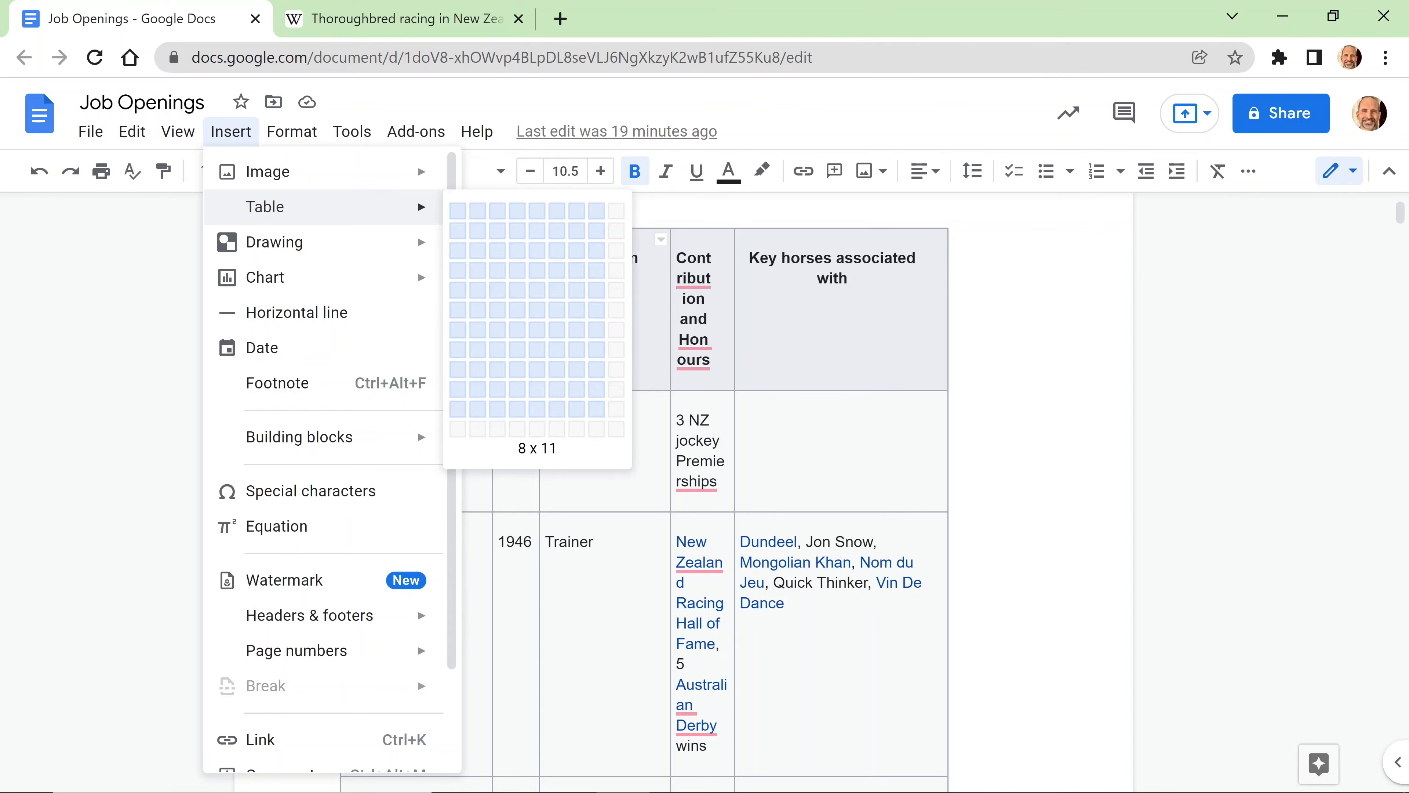
{"action": "key", "text": "Escape"}
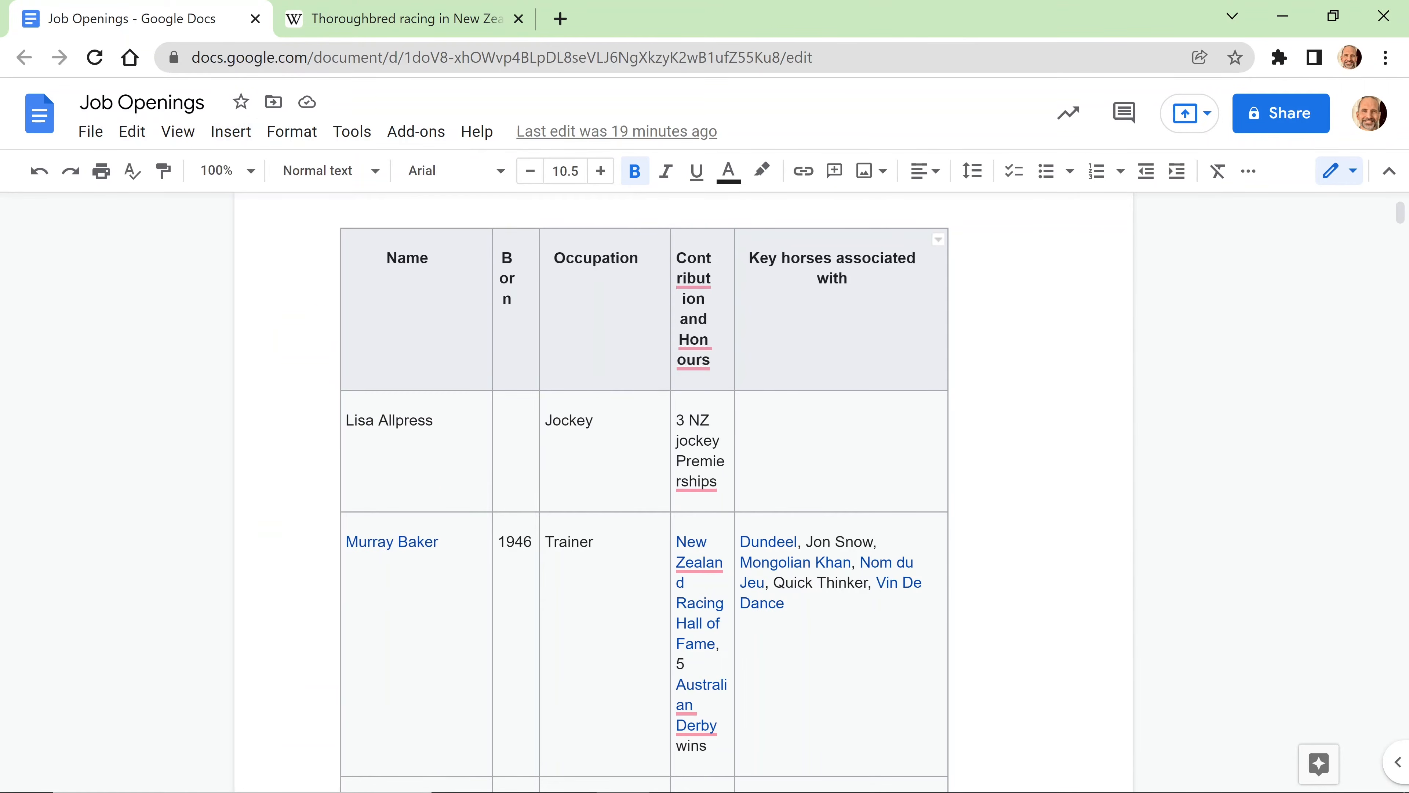
Step: Examine how the long table continues across the following pages and whether its column headings repeat there
{"action": "scroll", "coordinate": [643, 500], "scroll_direction": "down", "scroll_amount": 8}
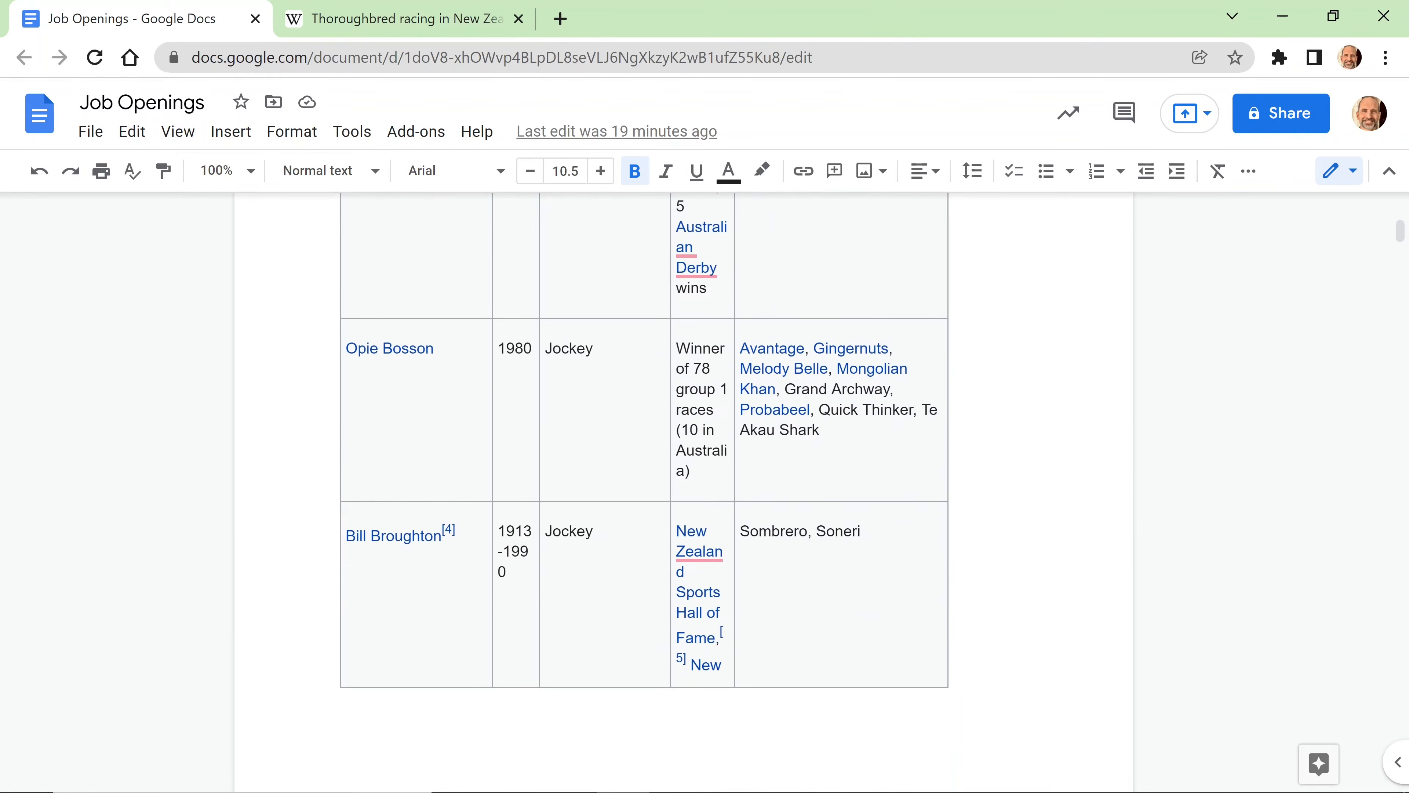
{"action": "scroll", "coordinate": [643, 499], "scroll_direction": "down", "scroll_amount": 12}
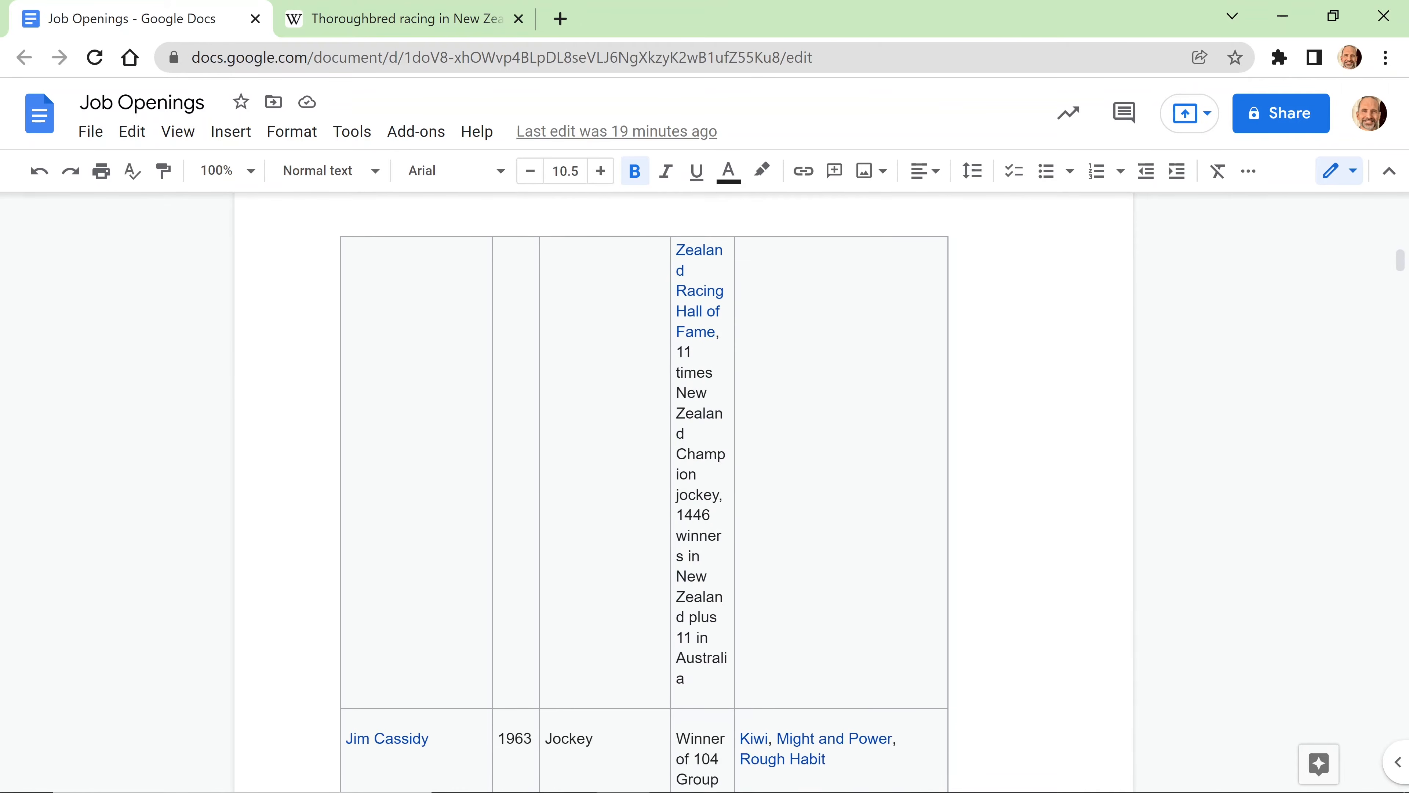
{"action": "scroll", "coordinate": [643, 499], "scroll_direction": "down", "scroll_amount": 11}
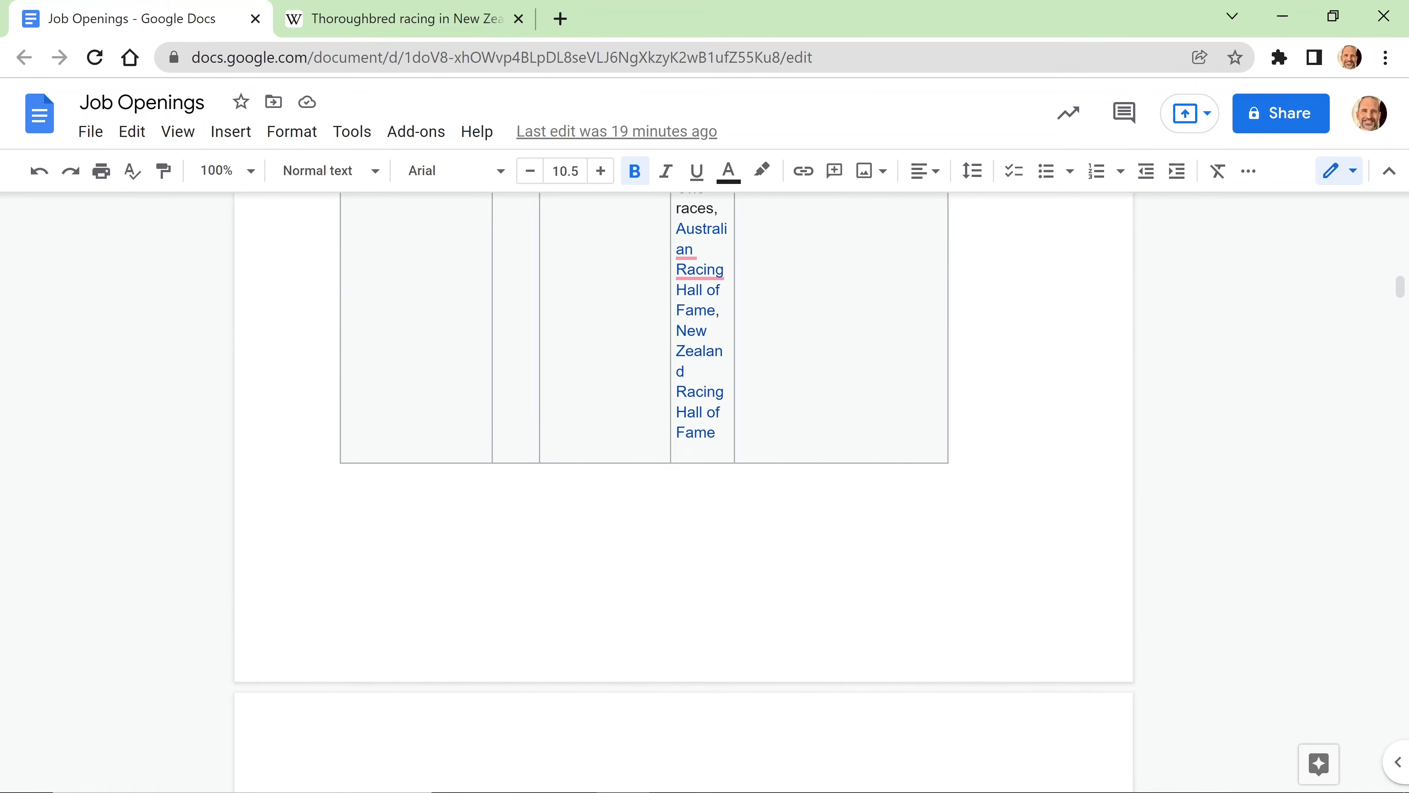
{"action": "scroll", "coordinate": [644, 500], "scroll_direction": "down", "scroll_amount": 8}
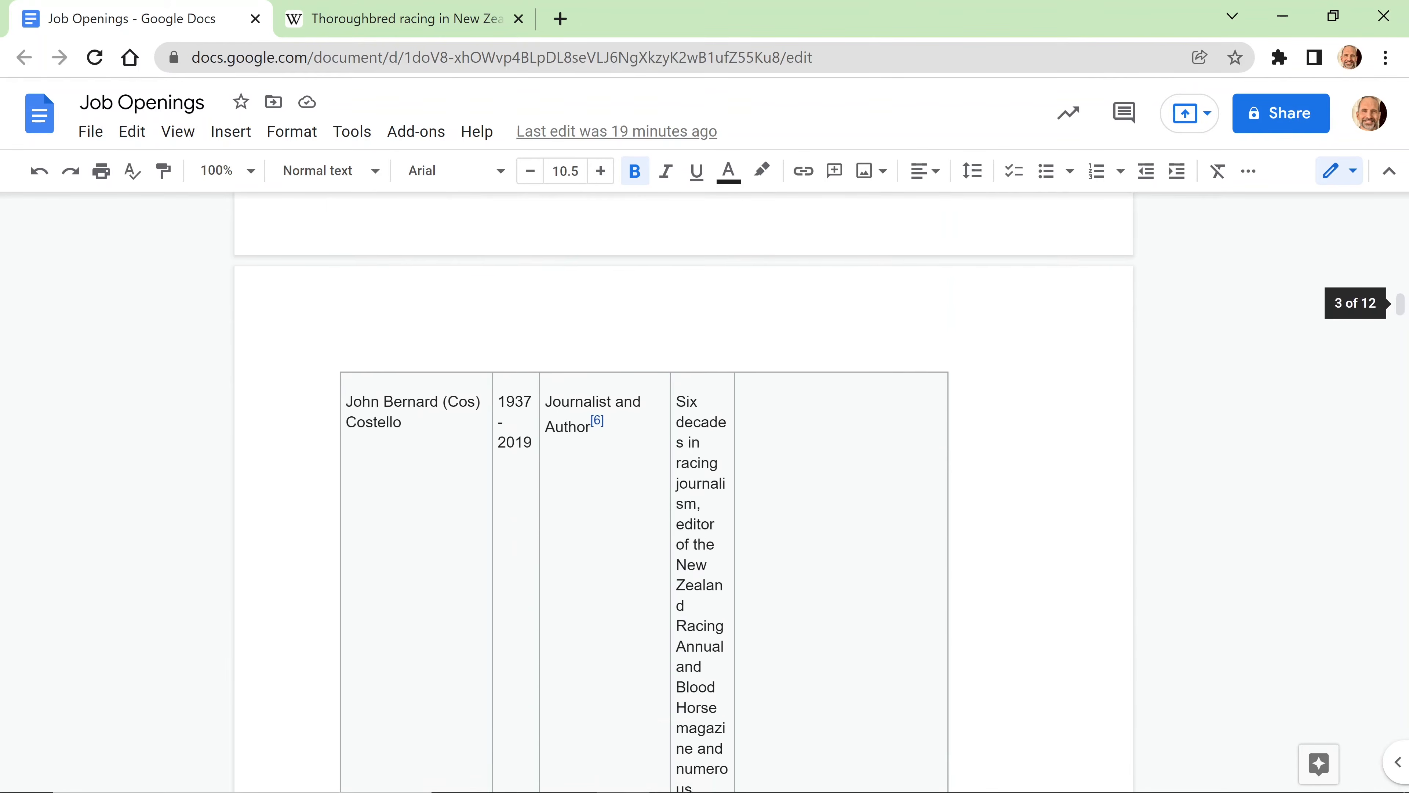
{"action": "scroll", "coordinate": [644, 500], "scroll_direction": "up", "scroll_amount": 14}
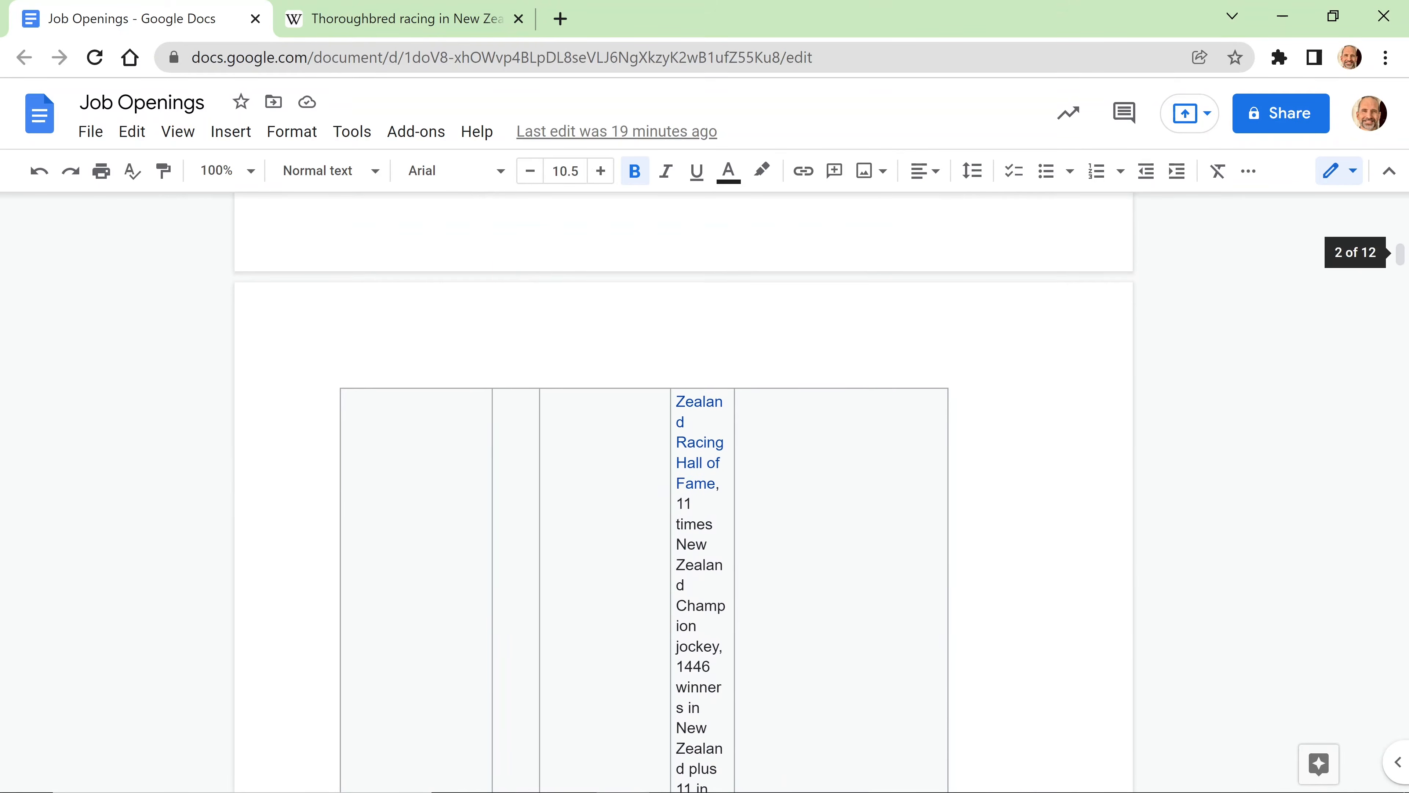
{"action": "scroll", "coordinate": [643, 499], "scroll_direction": "down", "scroll_amount": 2}
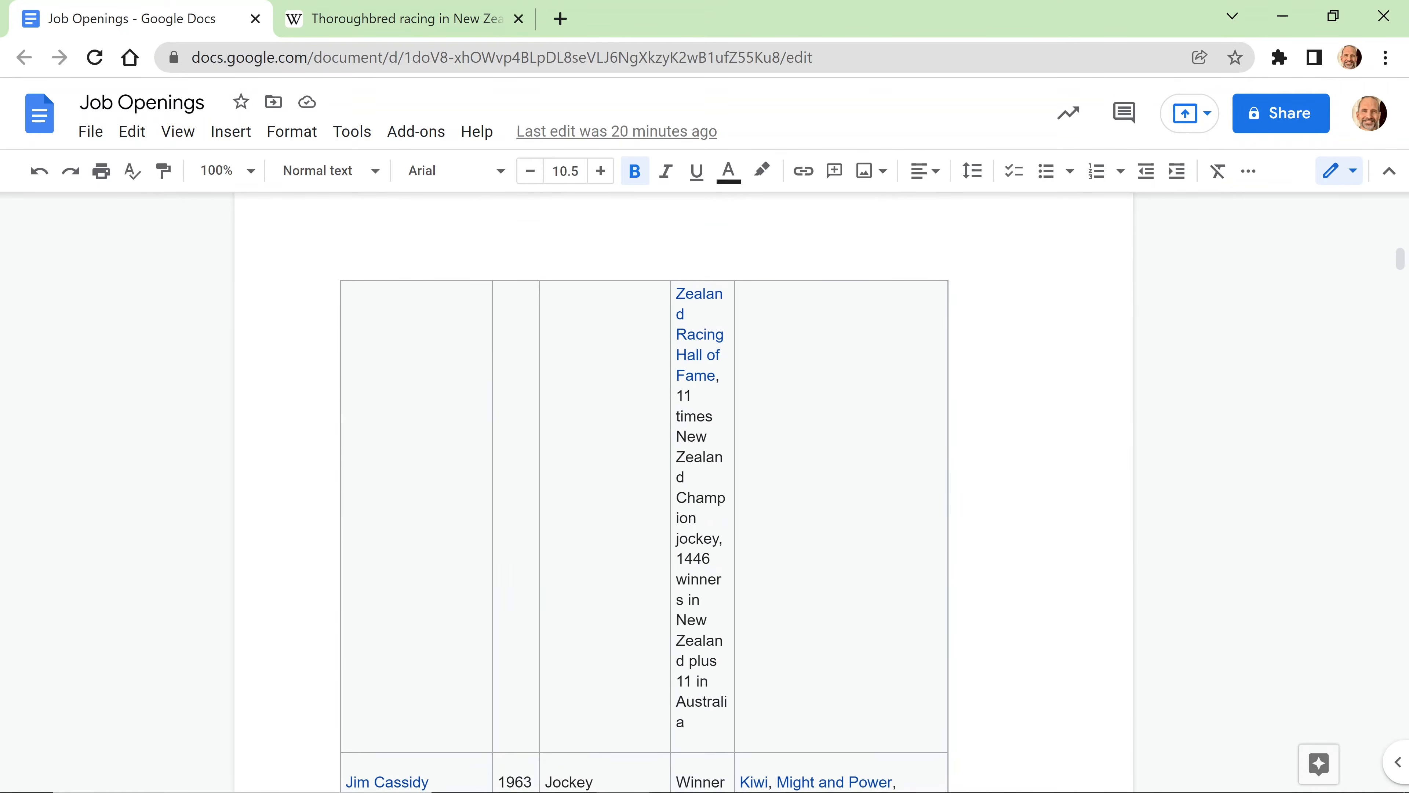
{"action": "scroll", "coordinate": [610, 499], "scroll_direction": "down", "scroll_amount": 6}
{"action": "mouse_move", "coordinate": [532, 453]}
{"action": "left_mouse_down"}
{"action": "mouse_move", "coordinate": [498, 452]}
{"action": "mouse_move", "coordinate": [523, 453]}
{"action": "left_mouse_up"}
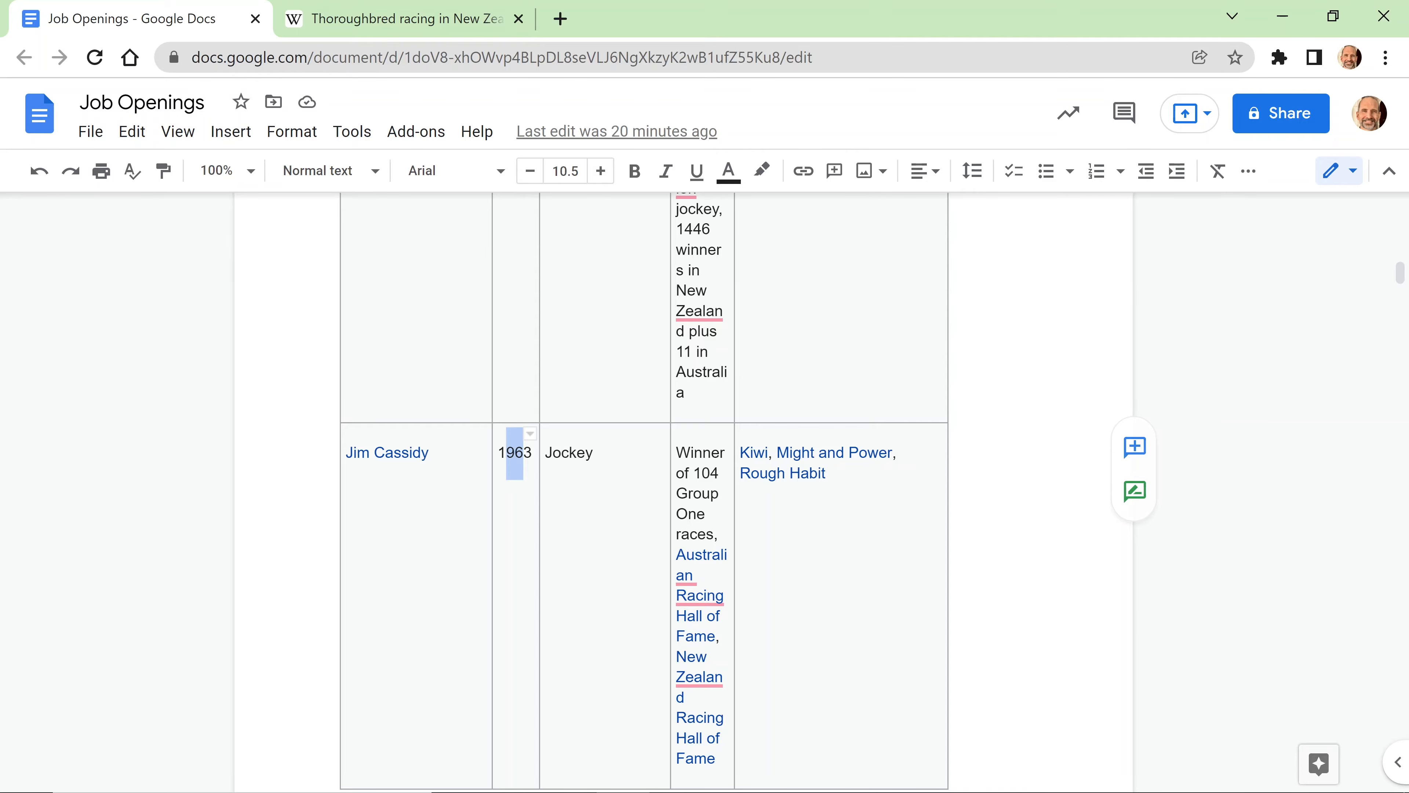
{"action": "scroll", "coordinate": [644, 488], "scroll_direction": "up", "scroll_amount": 15}
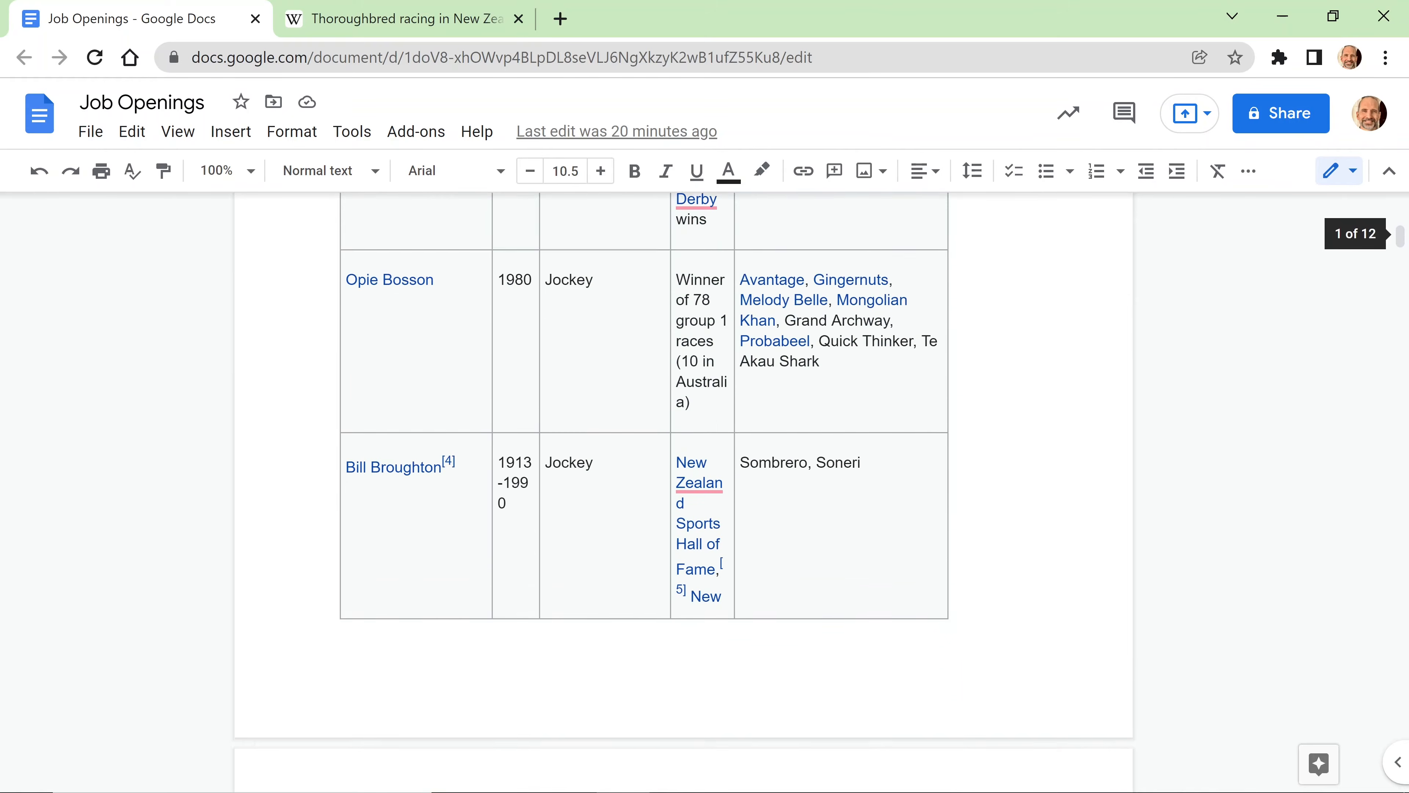
{"action": "scroll", "coordinate": [643, 489], "scroll_direction": "up", "scroll_amount": 12}
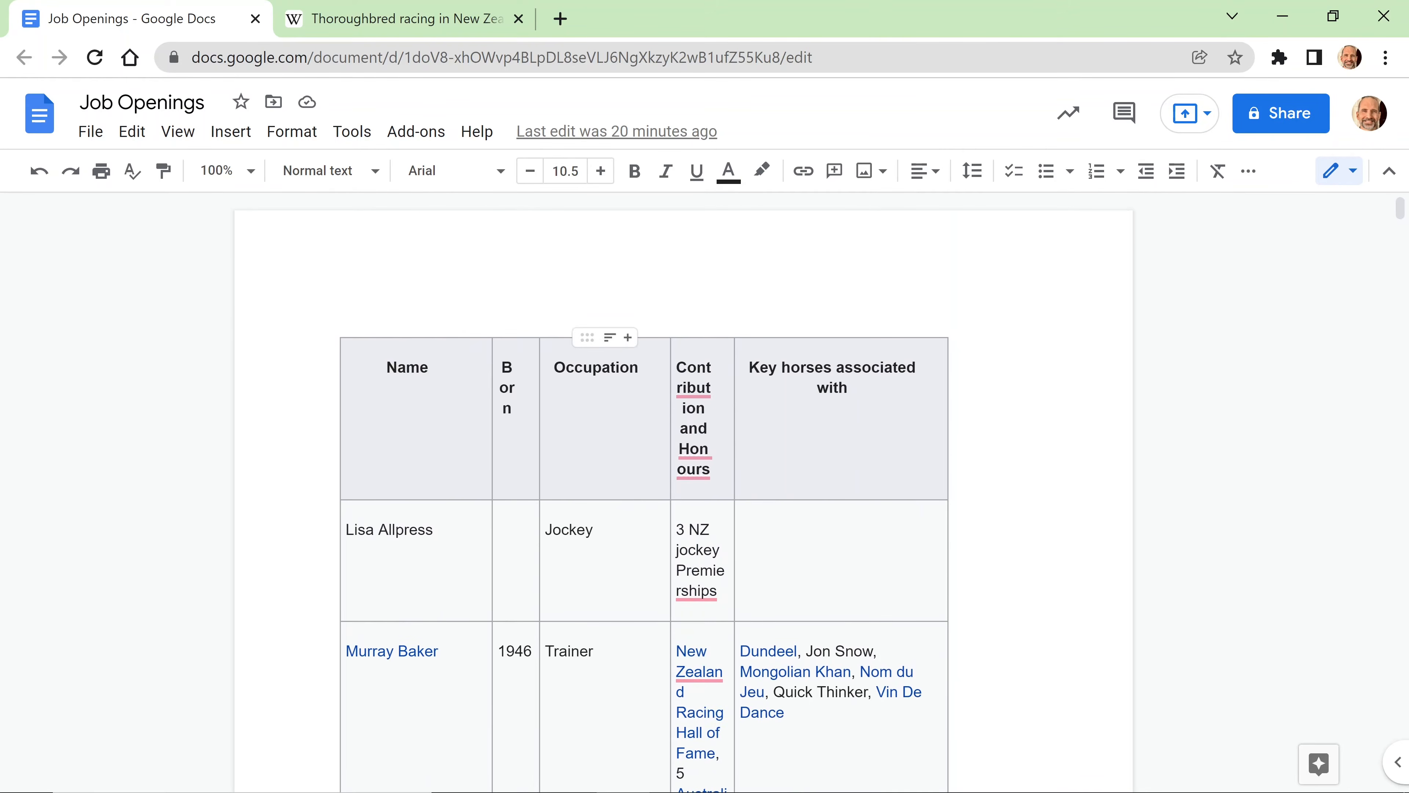
Step: Open the table properties from the Occupation heading cell and pin 1 header row for the table
{"action": "left_click", "coordinate": [583, 367]}
{"action": "right_click", "coordinate": [613, 369]}
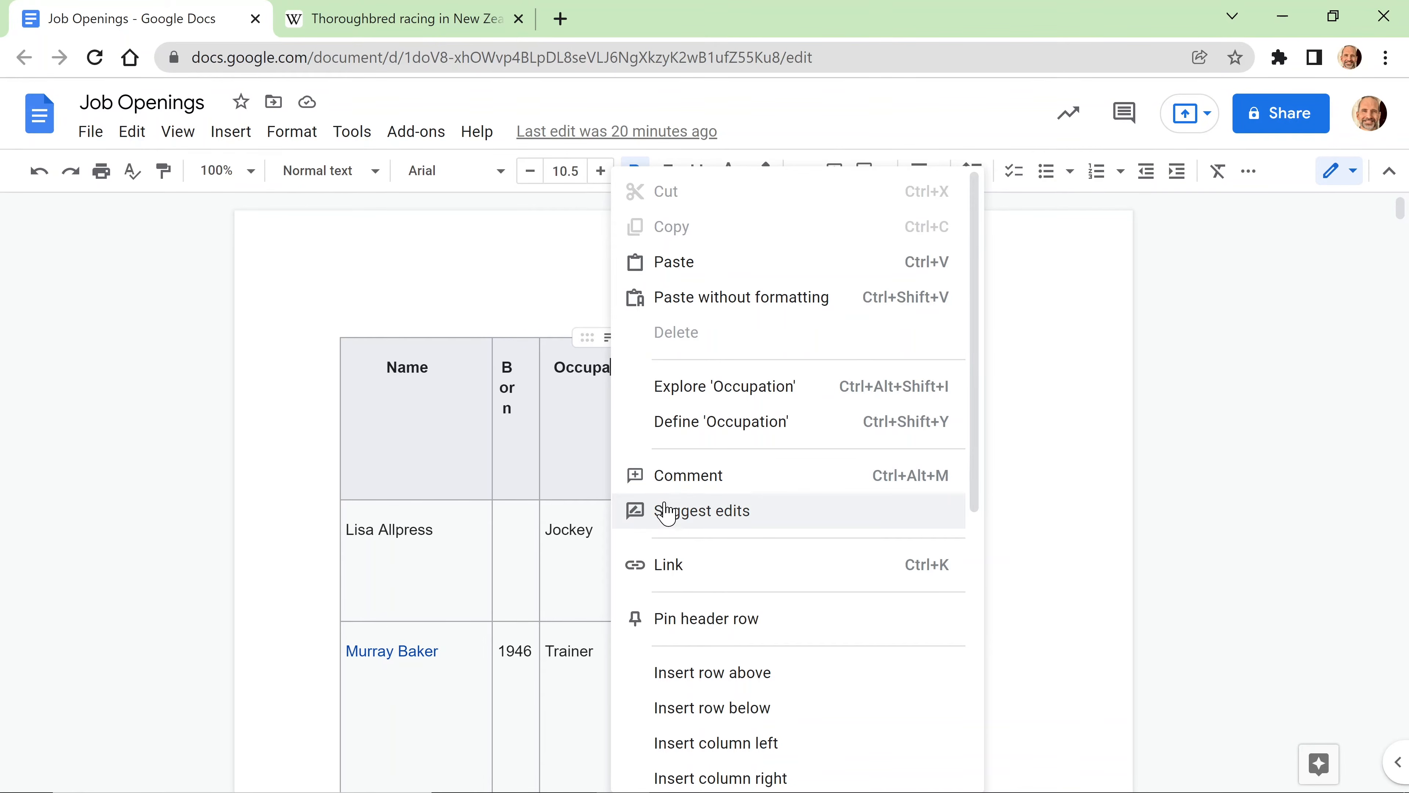
{"action": "scroll", "coordinate": [674, 519], "scroll_direction": "down", "scroll_amount": 1}
{"action": "scroll", "coordinate": [676, 519], "scroll_direction": "down", "scroll_amount": 8}
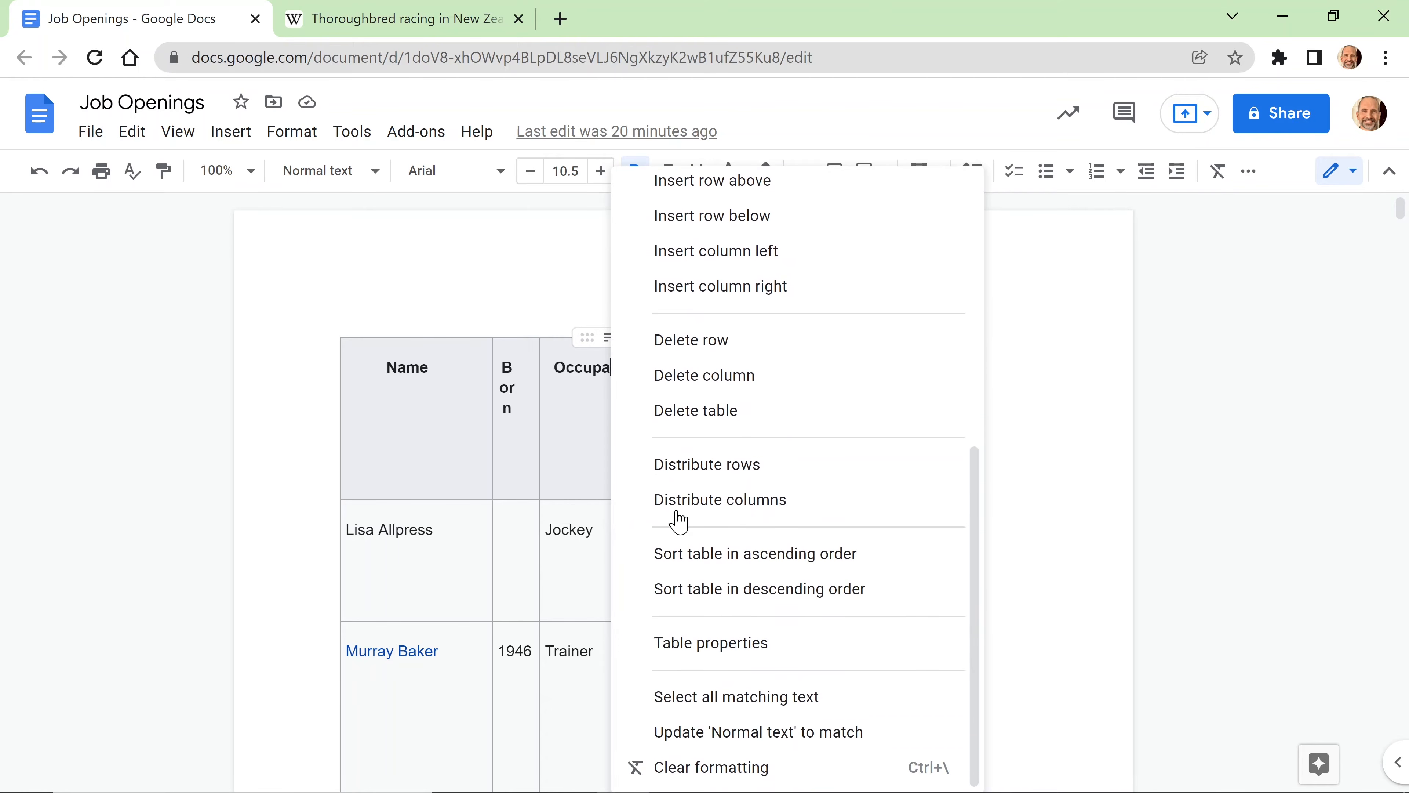
{"action": "left_click", "coordinate": [729, 650]}
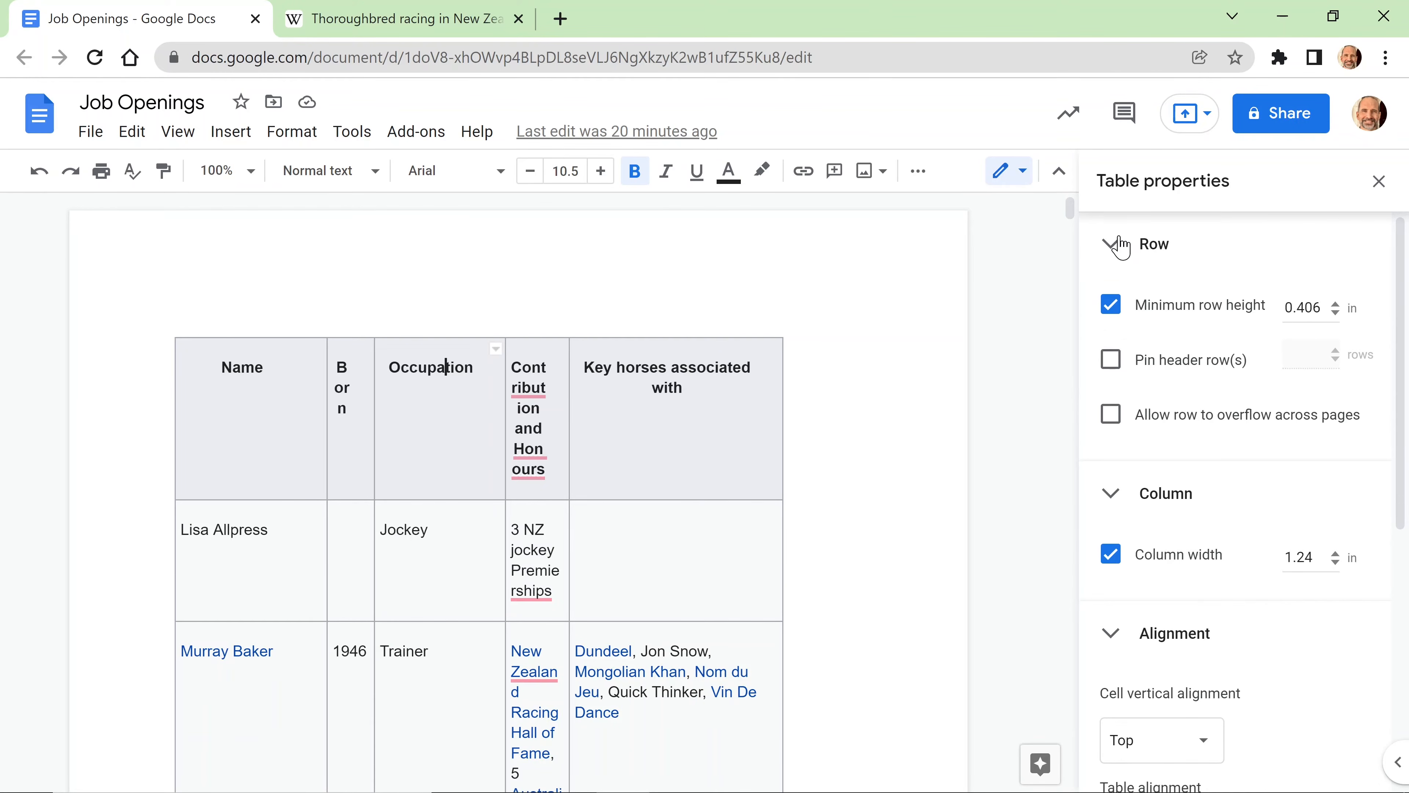
{"action": "left_click", "coordinate": [1111, 359]}
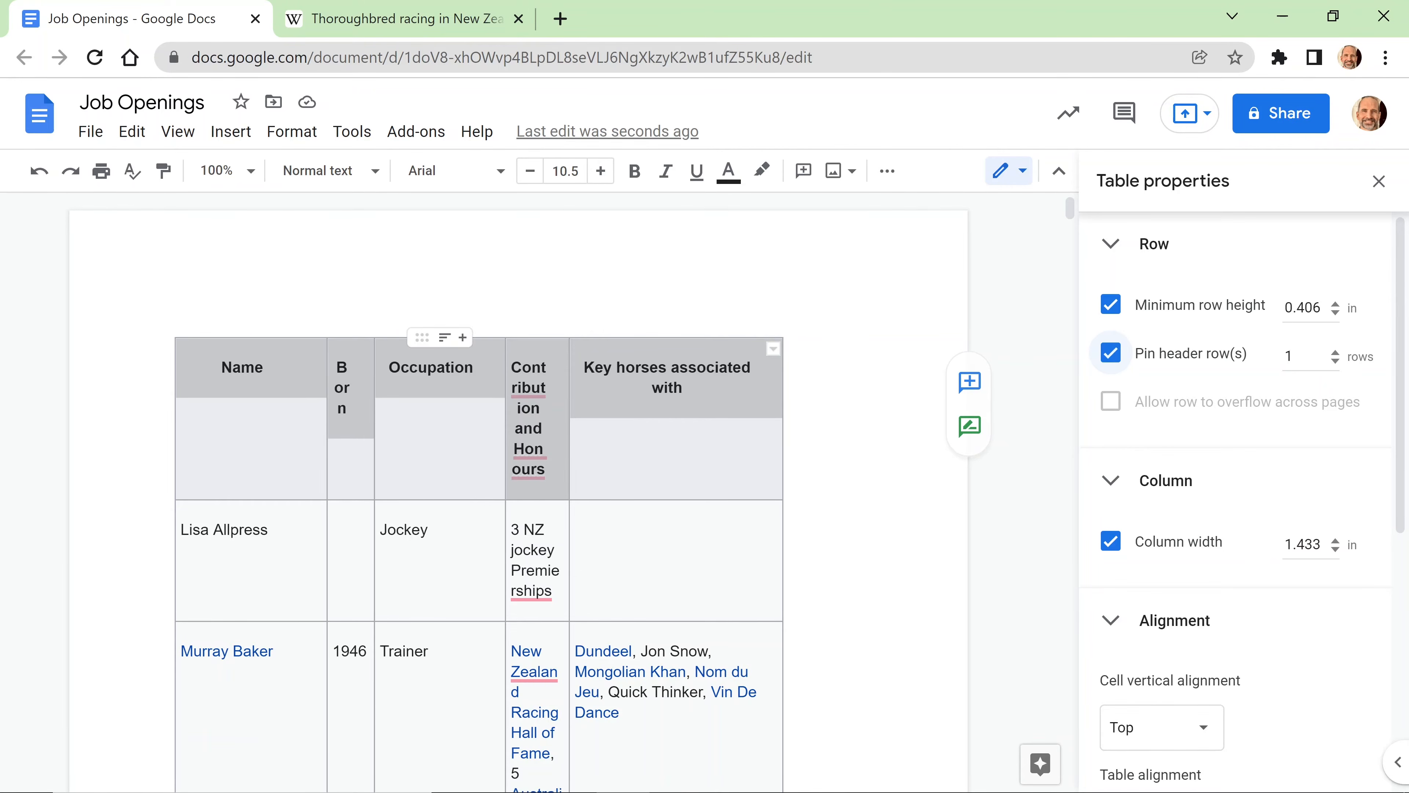
Step: Check on the first two pages whether the pinned header row repeats at the start of each page
{"action": "scroll", "coordinate": [555, 492], "scroll_direction": "down", "scroll_amount": 15}
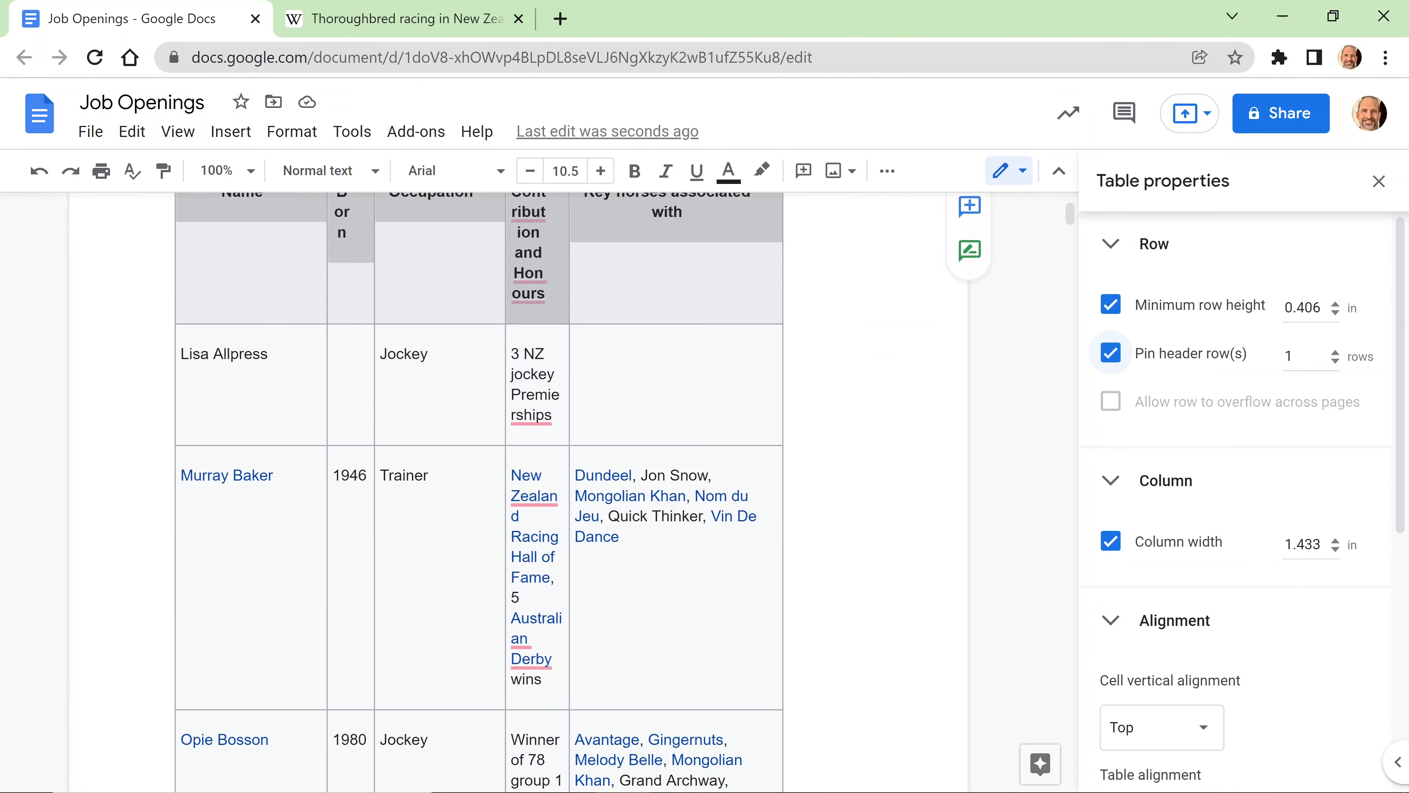
{"action": "scroll", "coordinate": [375, 440], "scroll_direction": "down", "scroll_amount": 4}
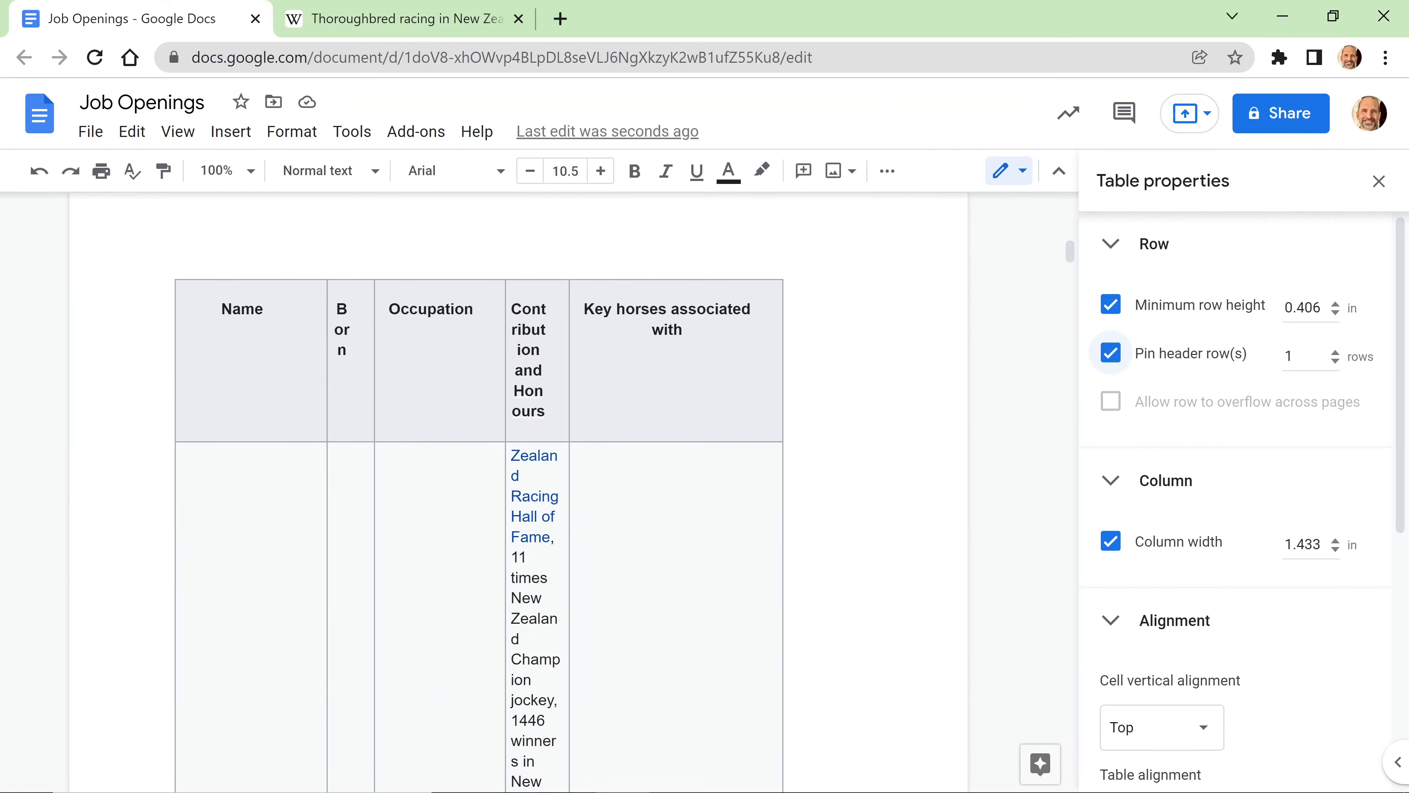
{"action": "scroll", "coordinate": [375, 439], "scroll_direction": "down", "scroll_amount": 7}
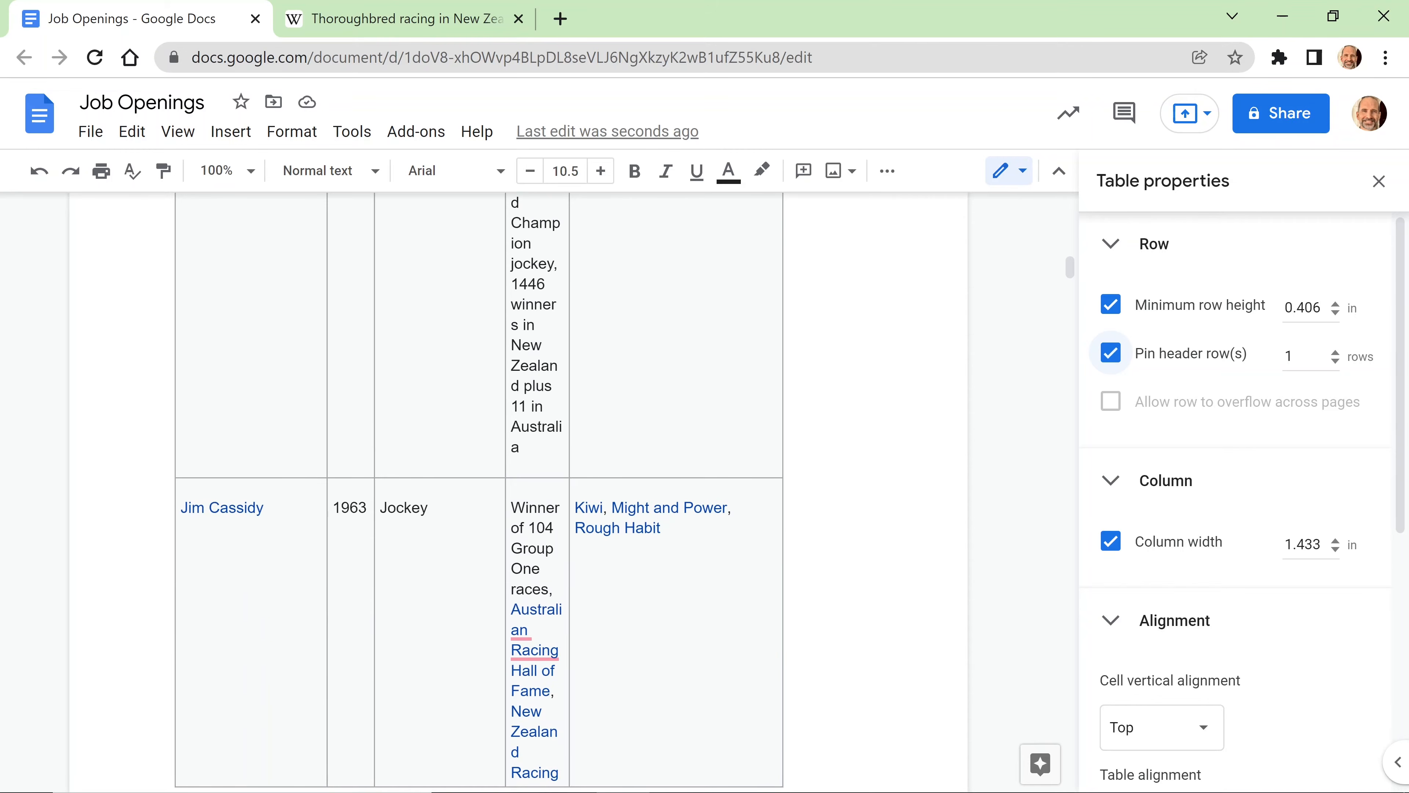
{"action": "left_click", "coordinate": [343, 502]}
{"action": "scroll", "coordinate": [343, 503], "scroll_direction": "up", "scroll_amount": 5}
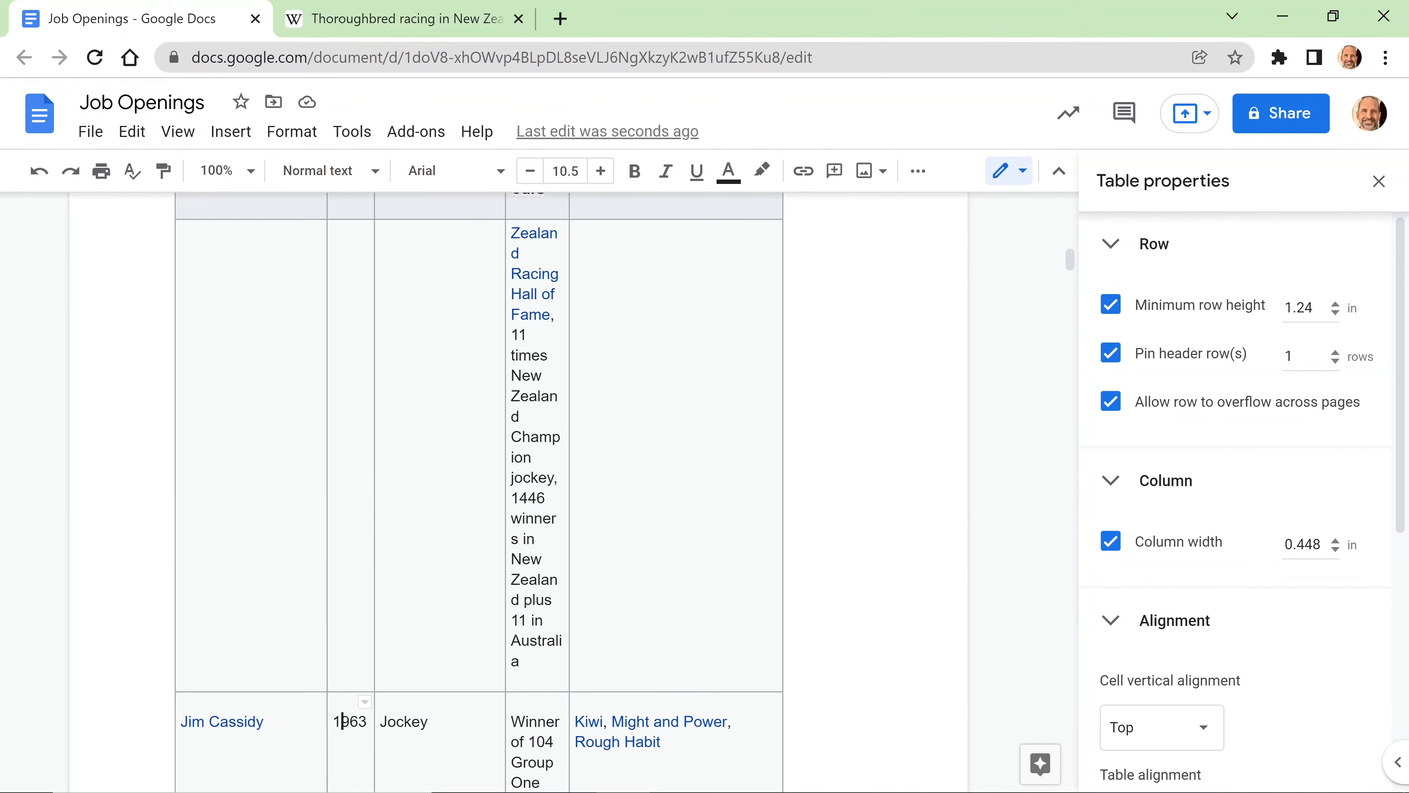
{"action": "scroll", "coordinate": [479, 488], "scroll_direction": "up", "scroll_amount": 2}
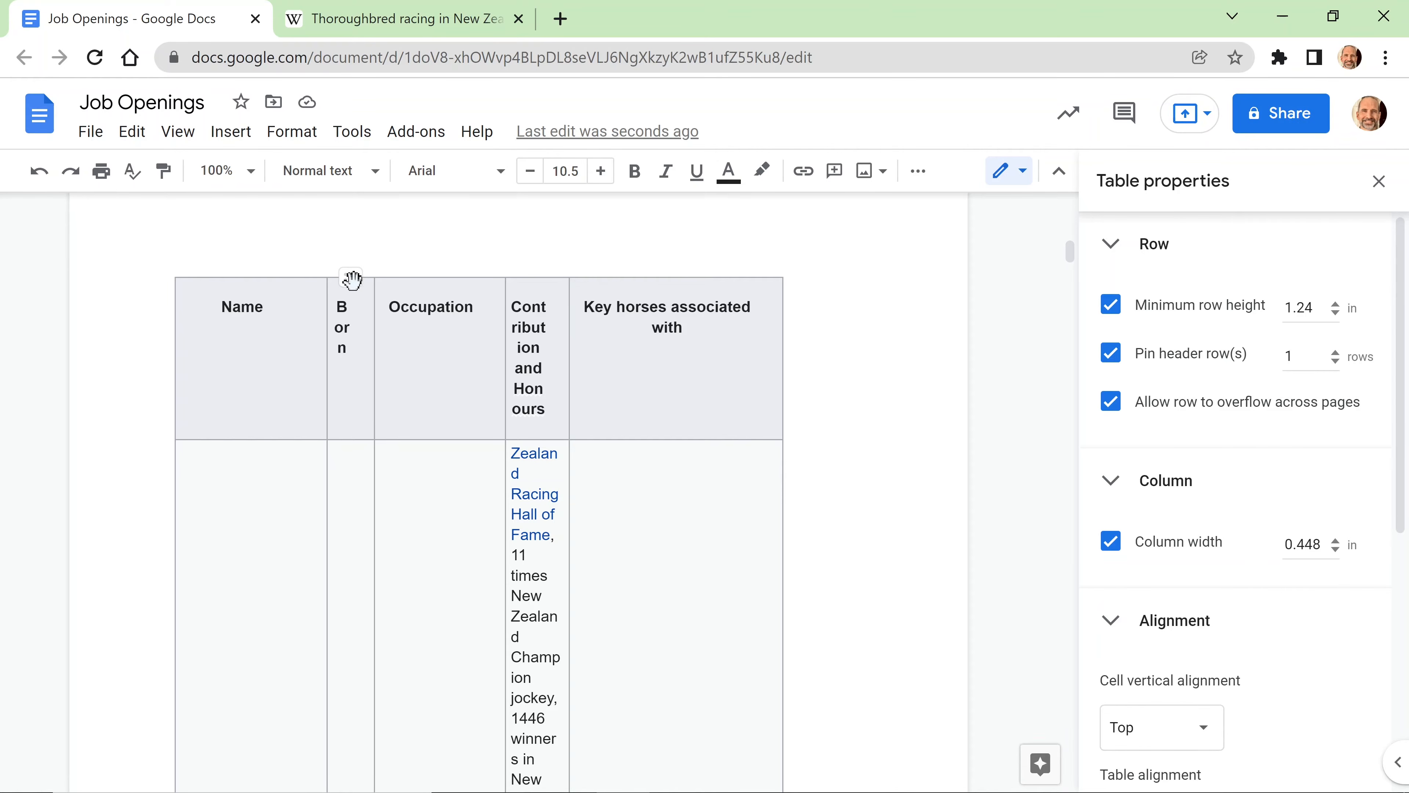
{"action": "scroll", "coordinate": [516, 488], "scroll_direction": "up", "scroll_amount": 15}
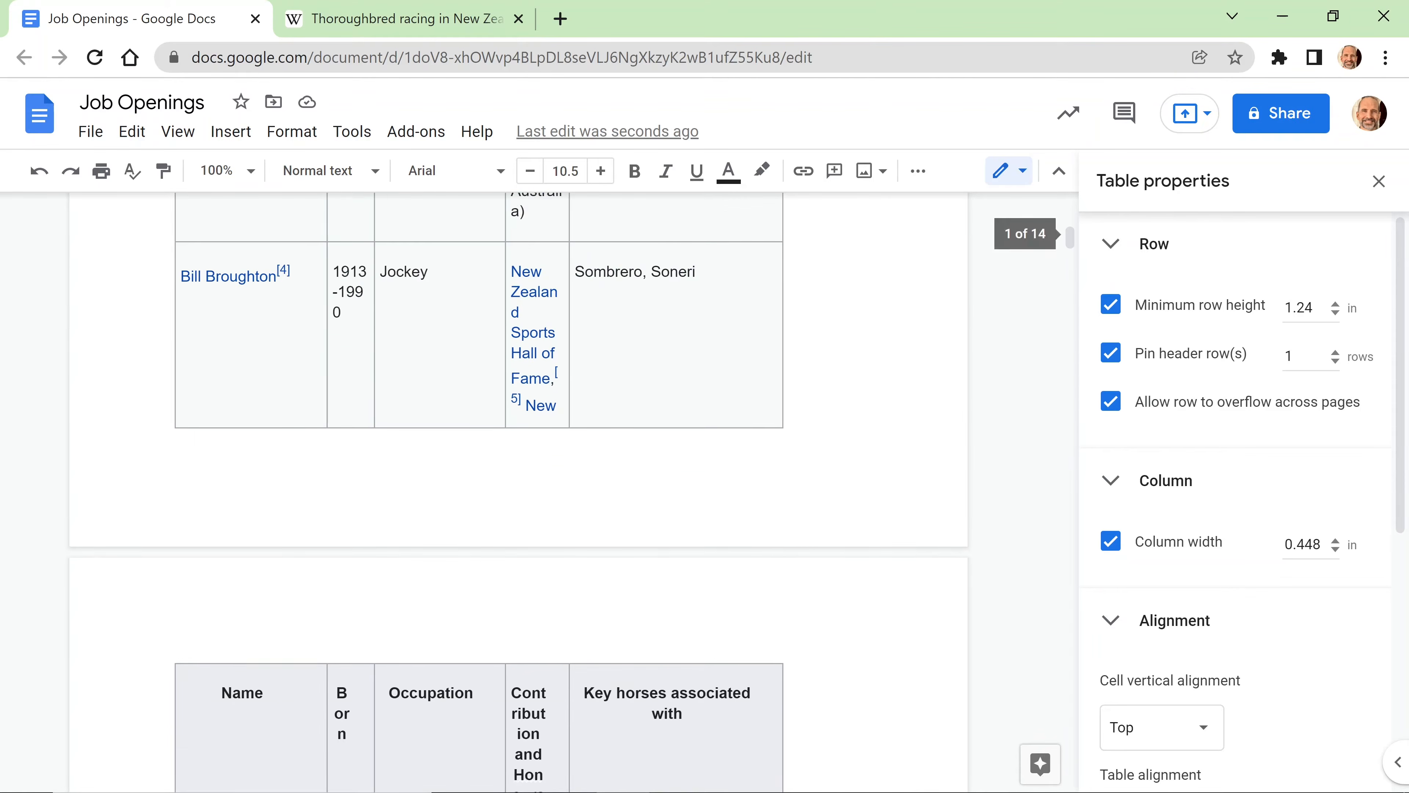
{"action": "scroll", "coordinate": [480, 491], "scroll_direction": "up", "scroll_amount": 7}
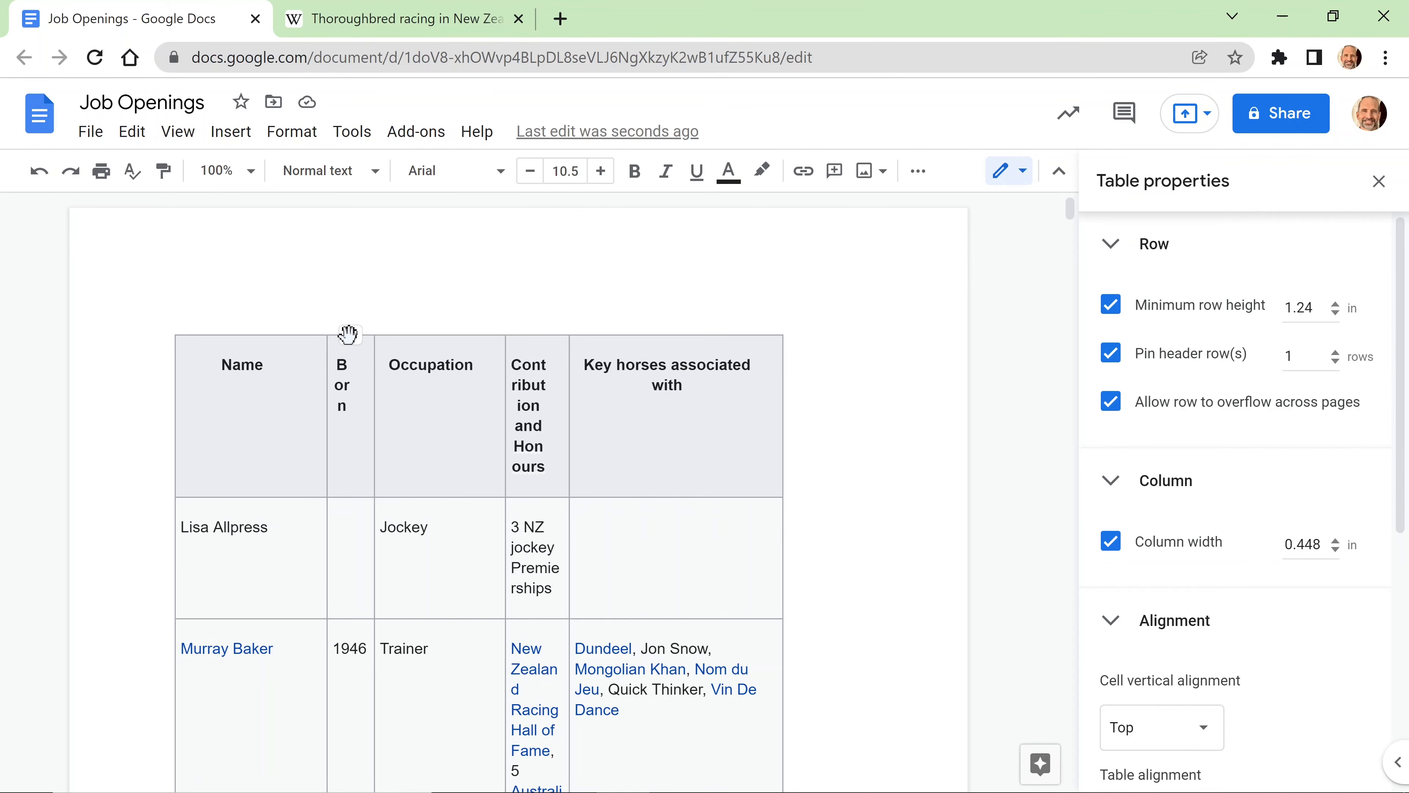
Step: Sort the table in ascending order by the Occupation column and place the cursor in its heading
{"action": "mouse_move", "coordinate": [348, 333]}
{"action": "left_mouse_down"}
{"action": "mouse_move", "coordinate": [462, 334]}
{"action": "mouse_move", "coordinate": [236, 334]}
{"action": "mouse_move", "coordinate": [346, 334]}
{"action": "left_mouse_up"}
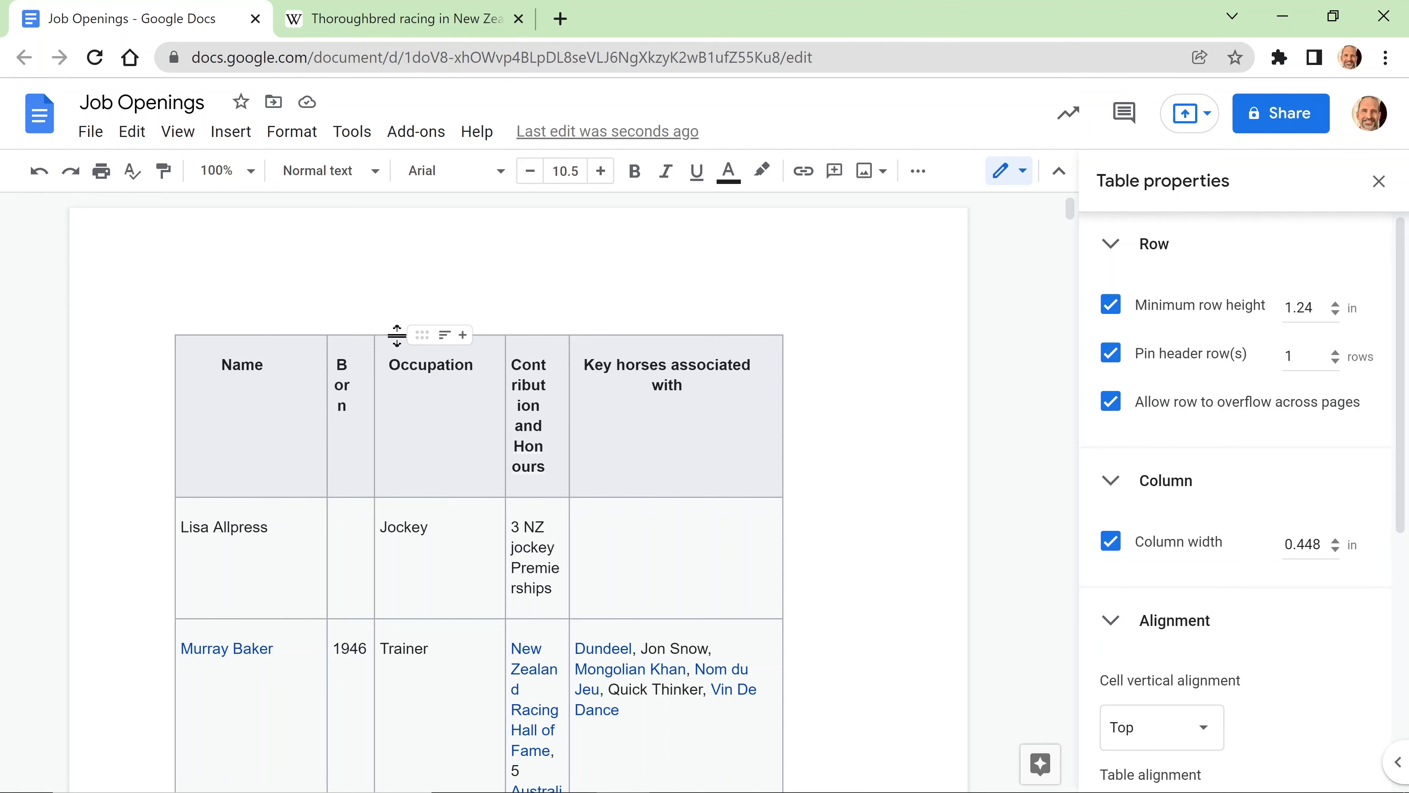
{"action": "left_click", "coordinate": [449, 338]}
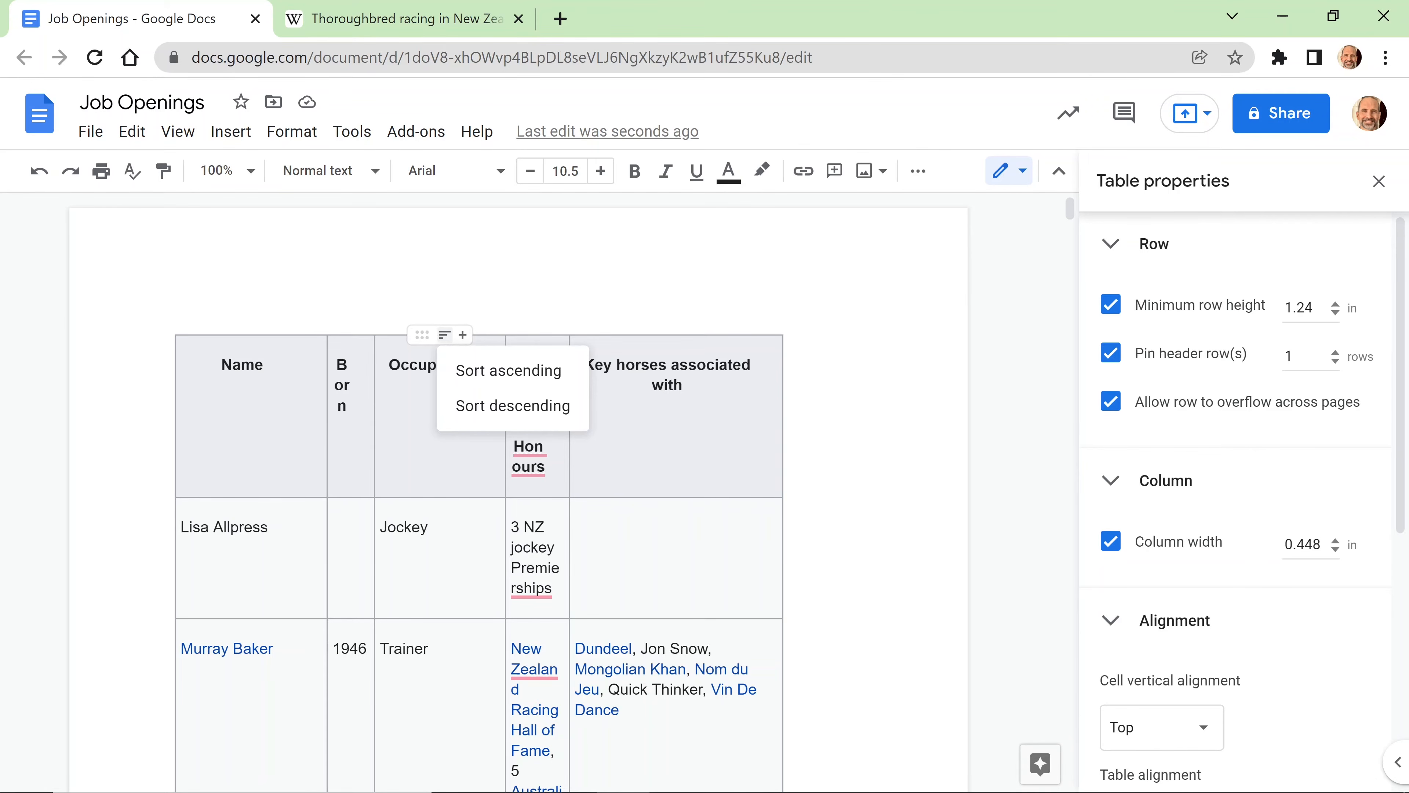
{"action": "left_click", "coordinate": [480, 378]}
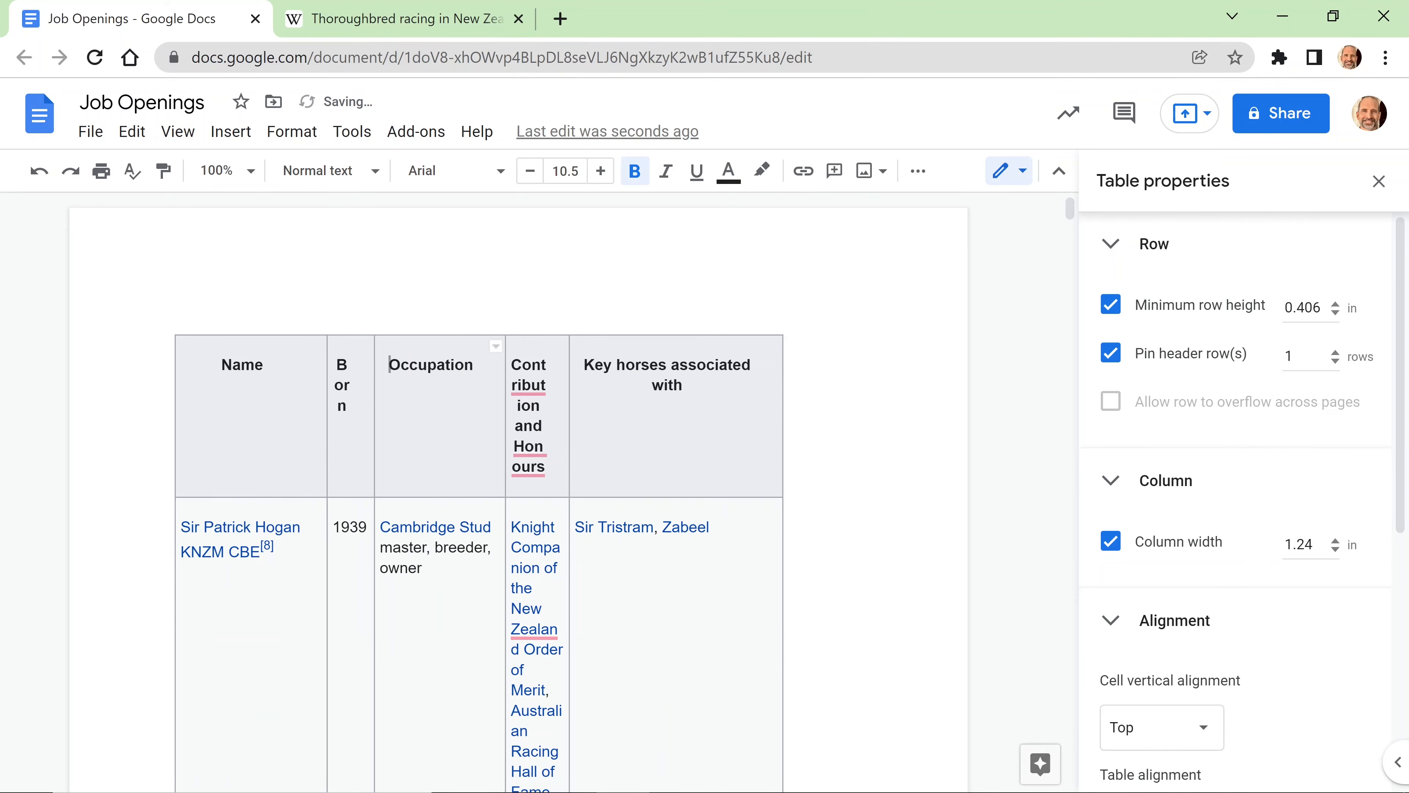
{"action": "left_click", "coordinate": [444, 547]}
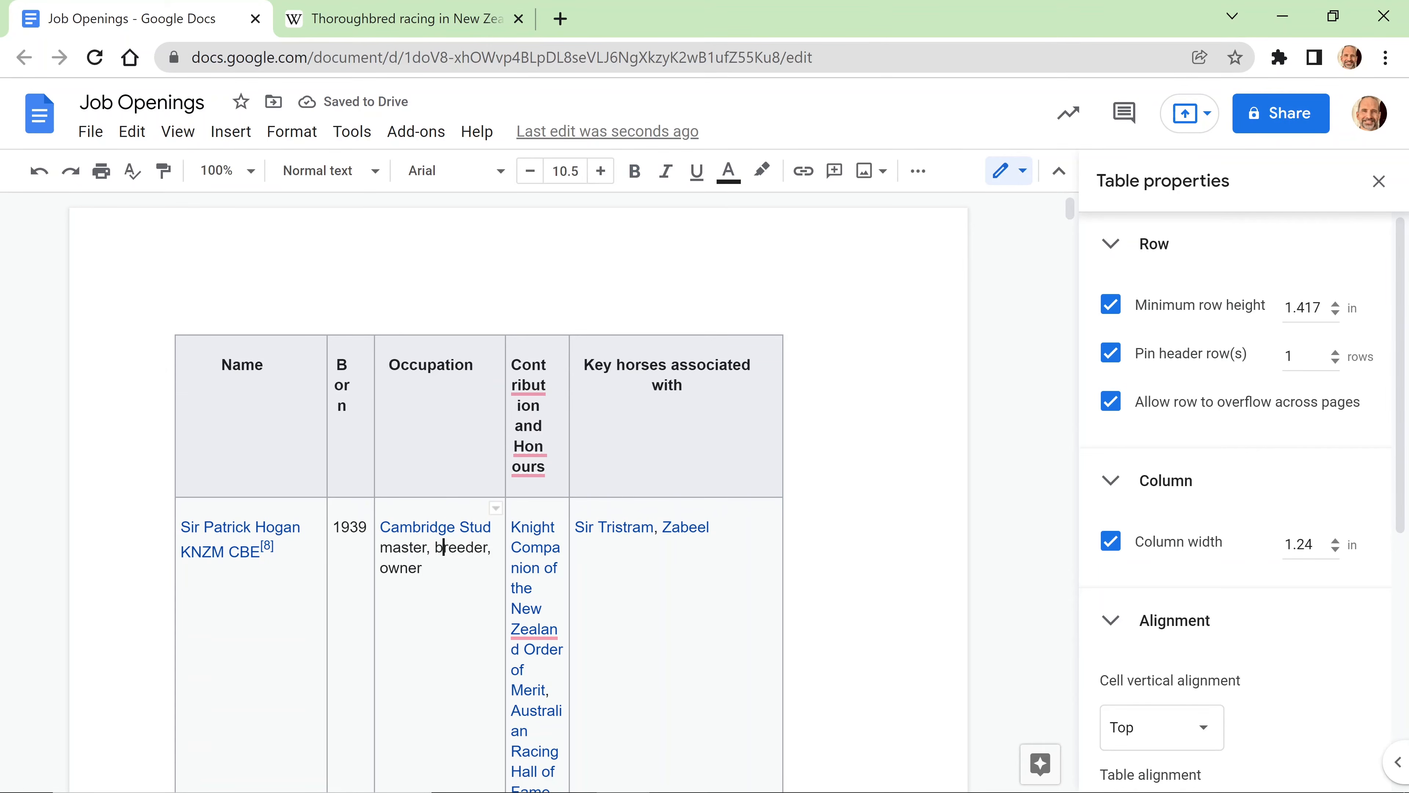
{"action": "left_click", "coordinate": [438, 364]}
Step: Widen the Born column to about 1.6 in, taking the space from the neighbouring Name and Occupation columns
{"action": "mouse_move", "coordinate": [439, 361]}
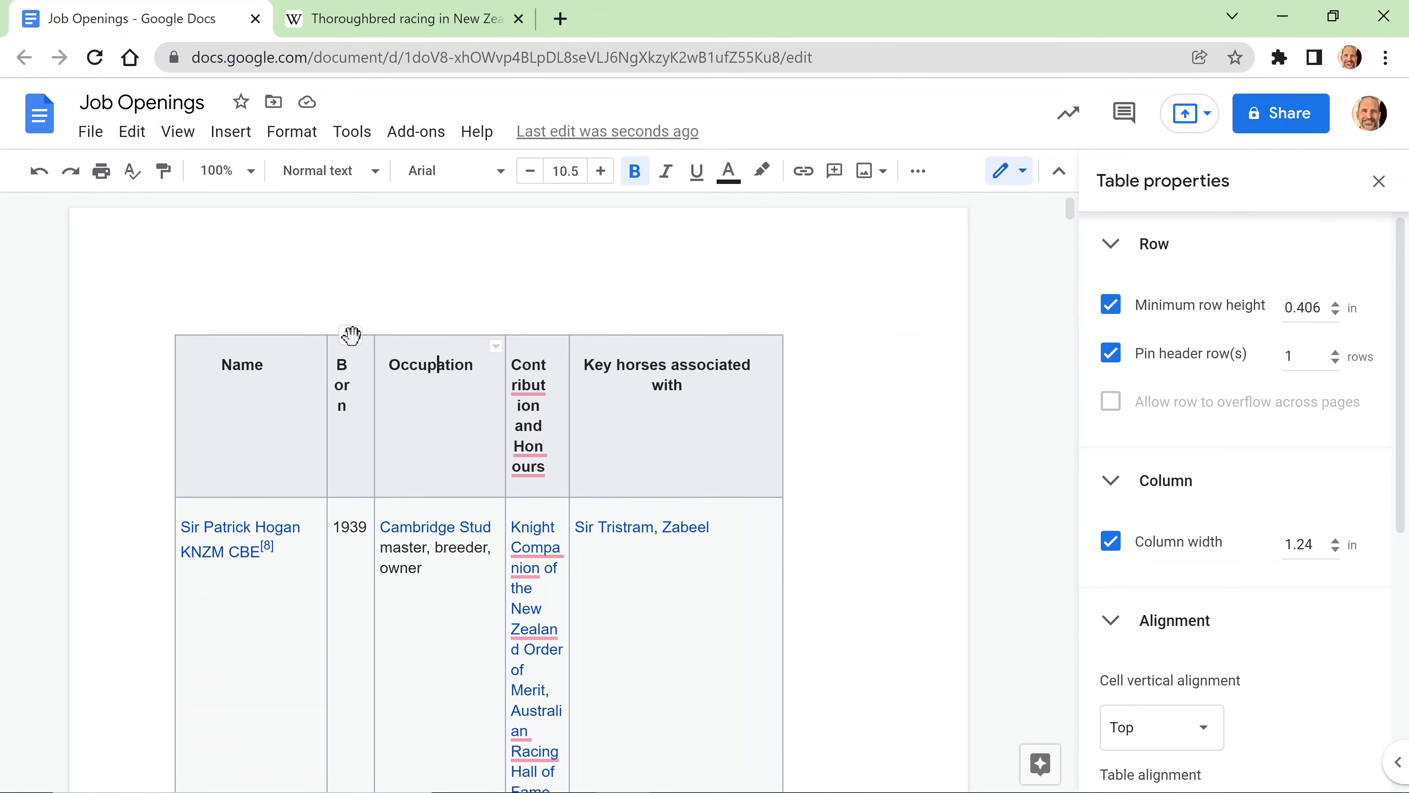
{"action": "left_click_drag", "start_coordinate": [371, 366], "coordinate": [404, 366]}
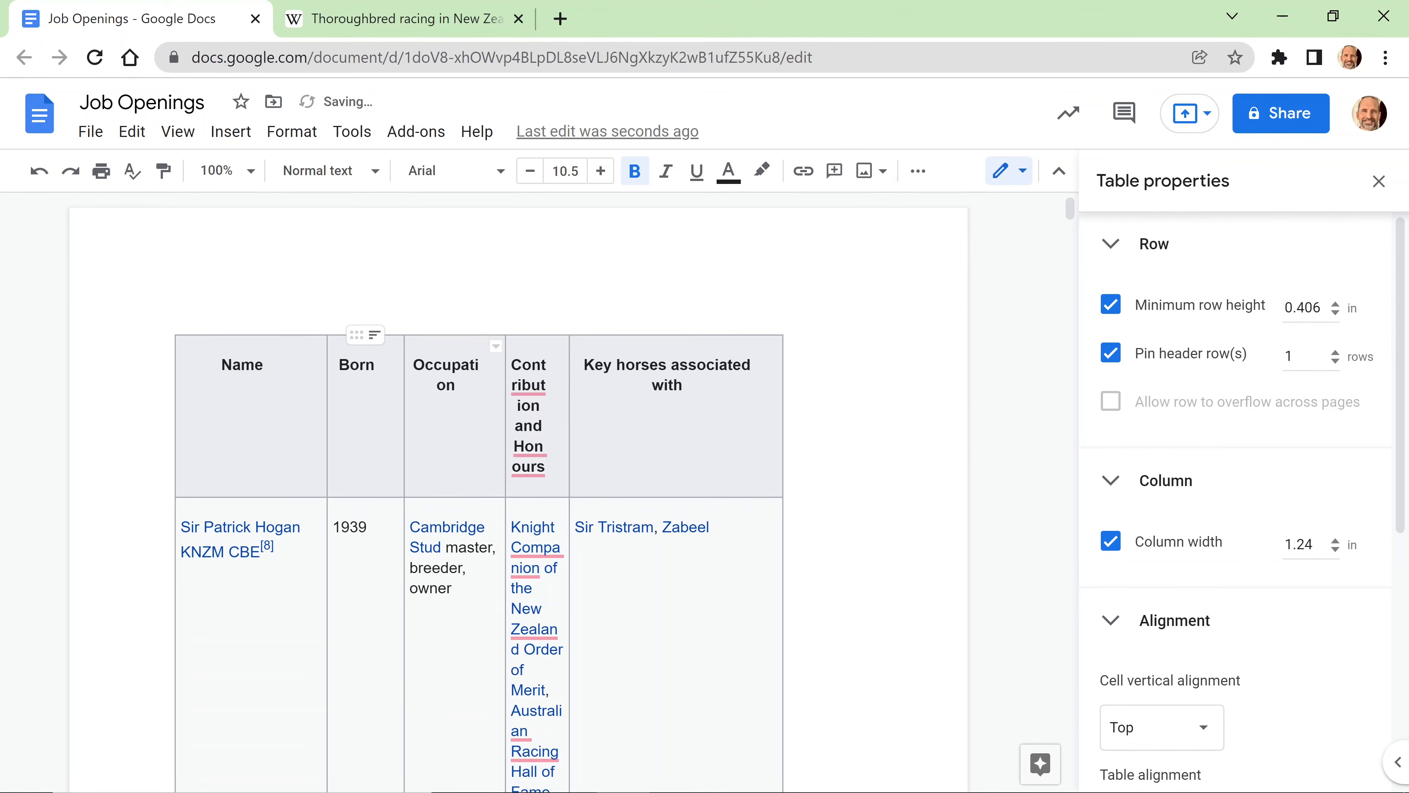
{"action": "left_click_drag", "start_coordinate": [404, 358], "coordinate": [467, 356]}
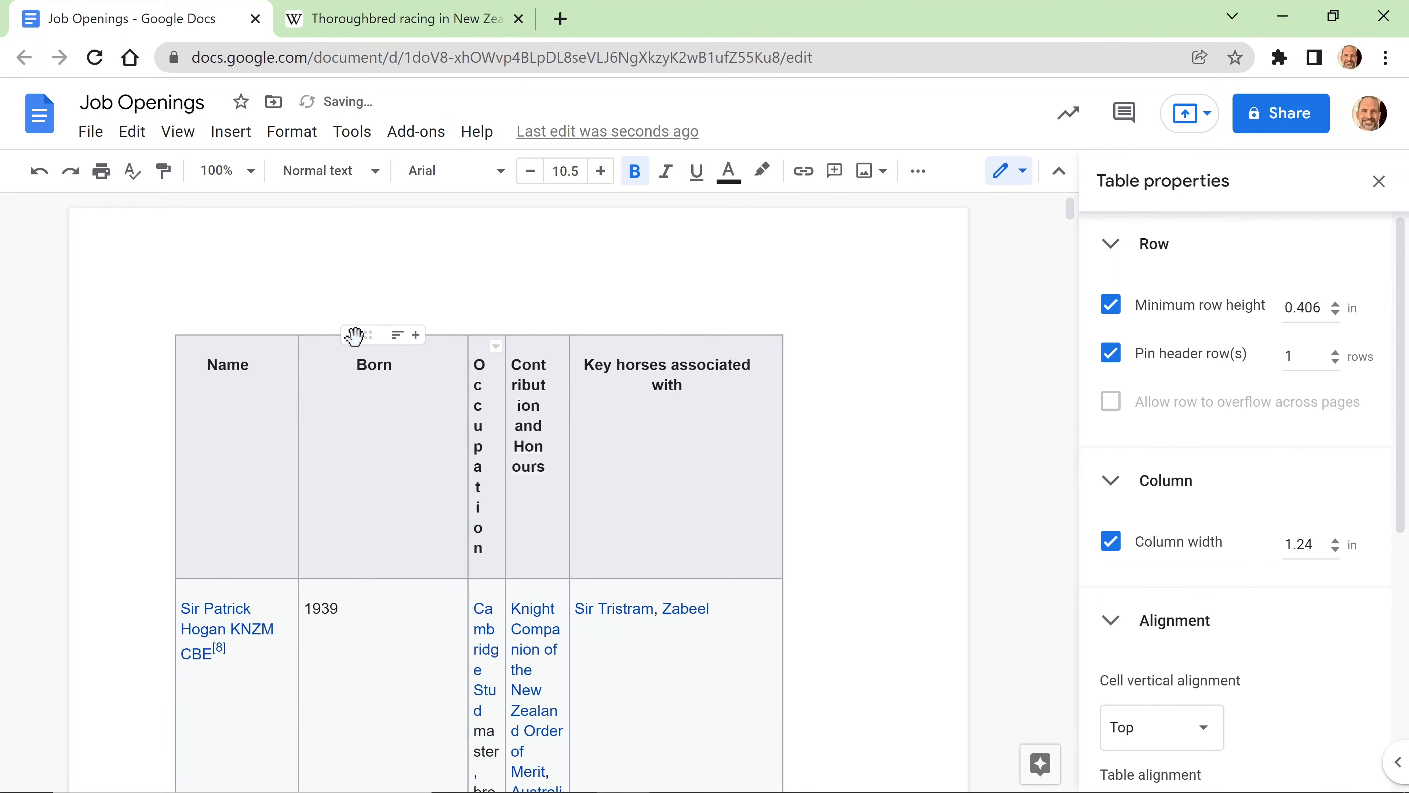
{"action": "left_click", "coordinate": [398, 336]}
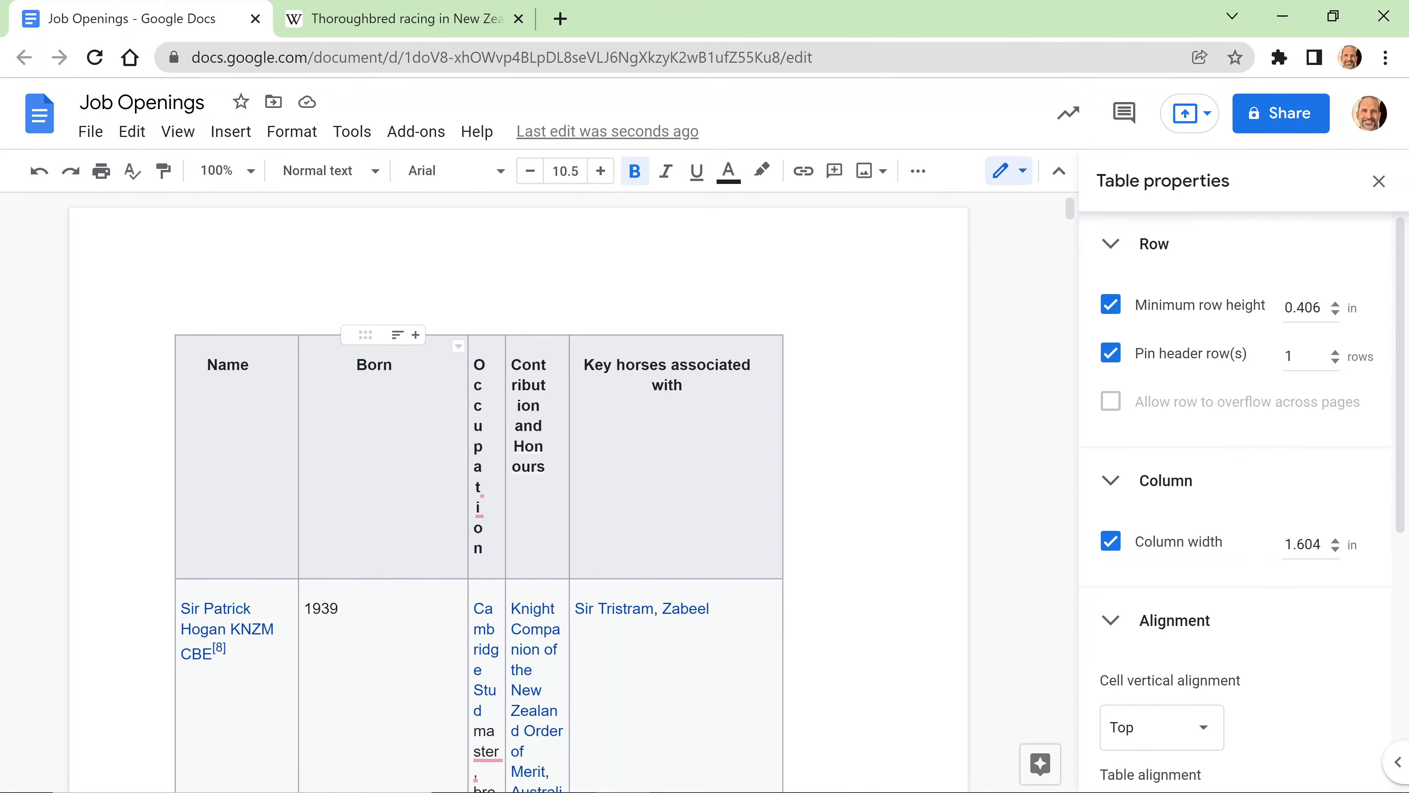
Step: Switch to the Wikipedia page on thoroughbred racing in New Zealand and examine its Prominent people table
{"action": "left_click", "coordinate": [424, 22]}
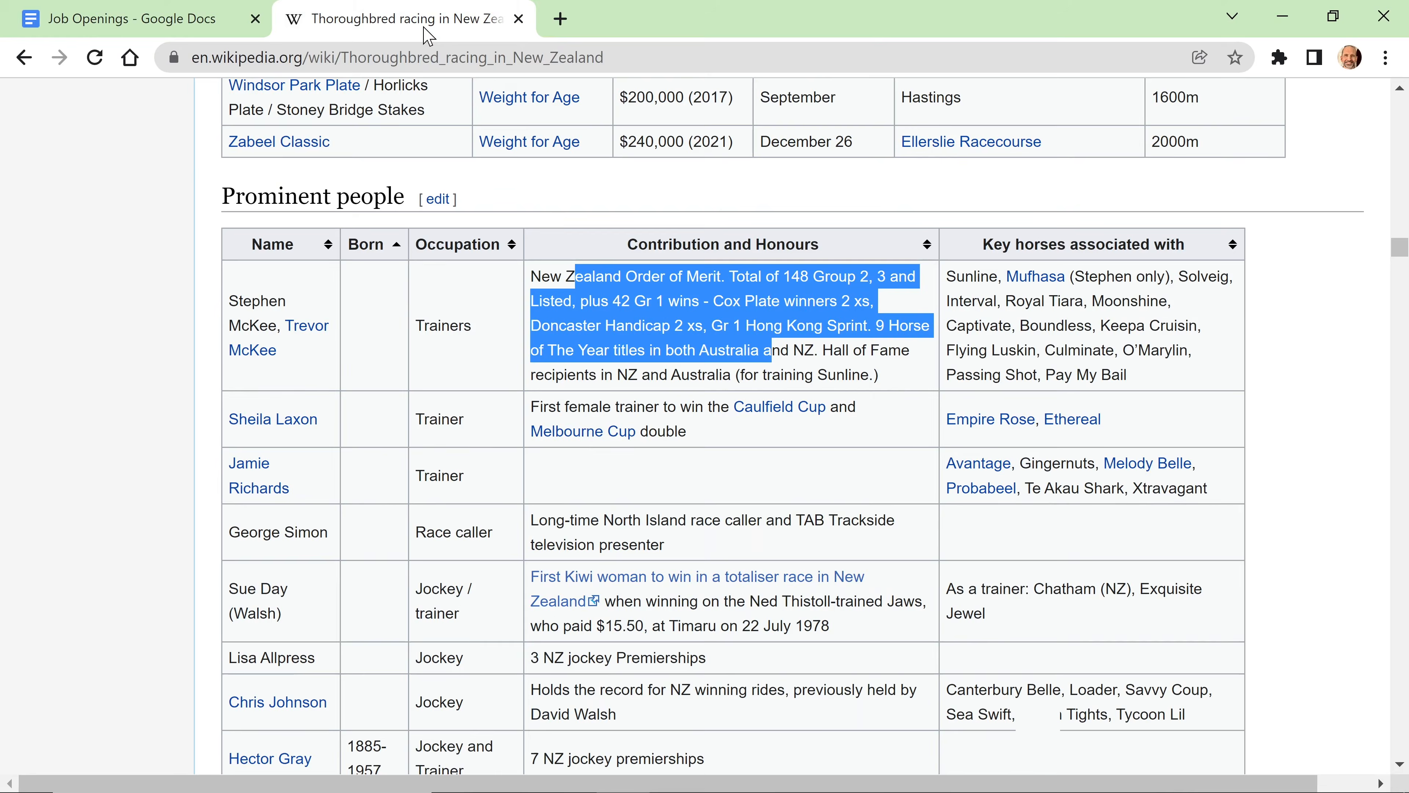
{"action": "left_click_drag", "start_coordinate": [550, 275], "coordinate": [666, 691]}
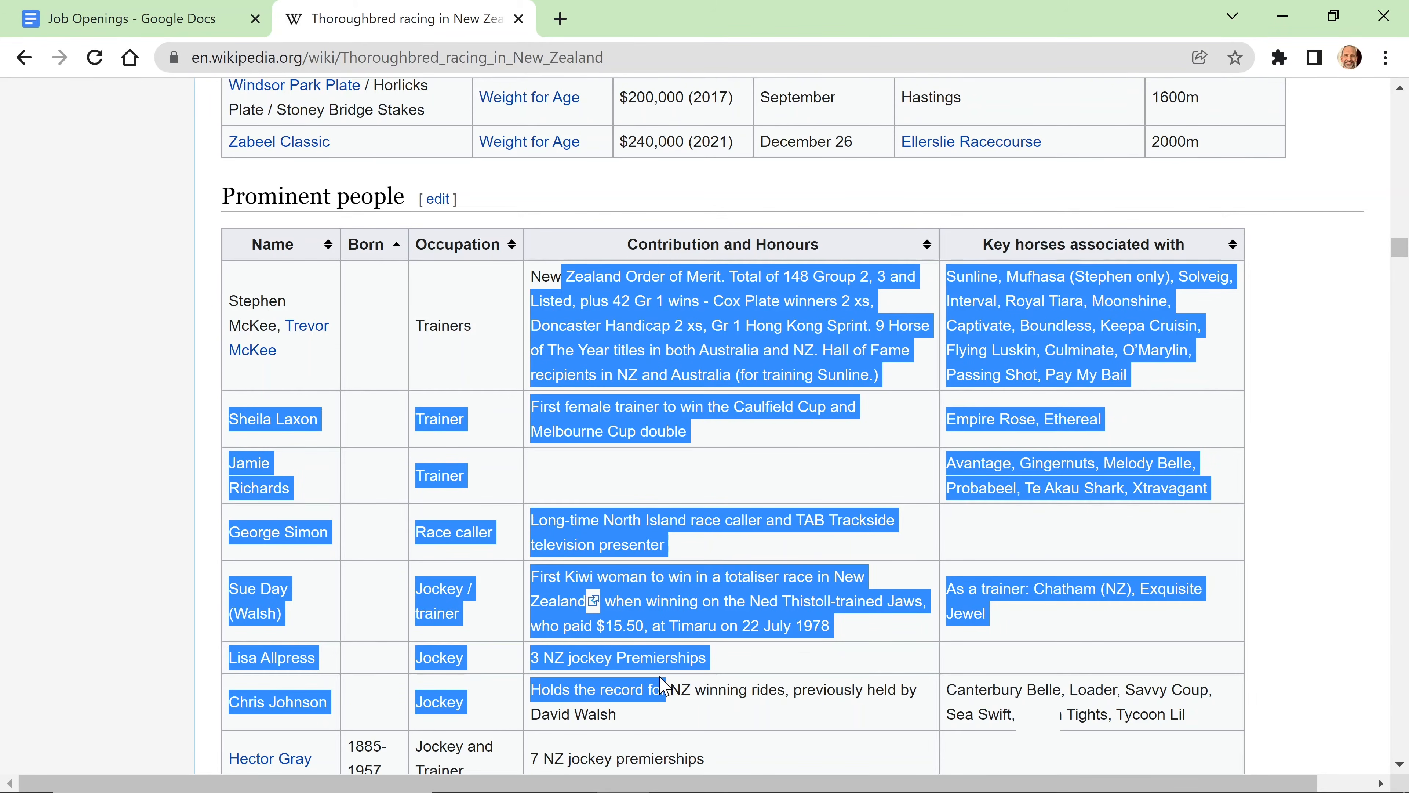
{"action": "left_click", "coordinate": [597, 295]}
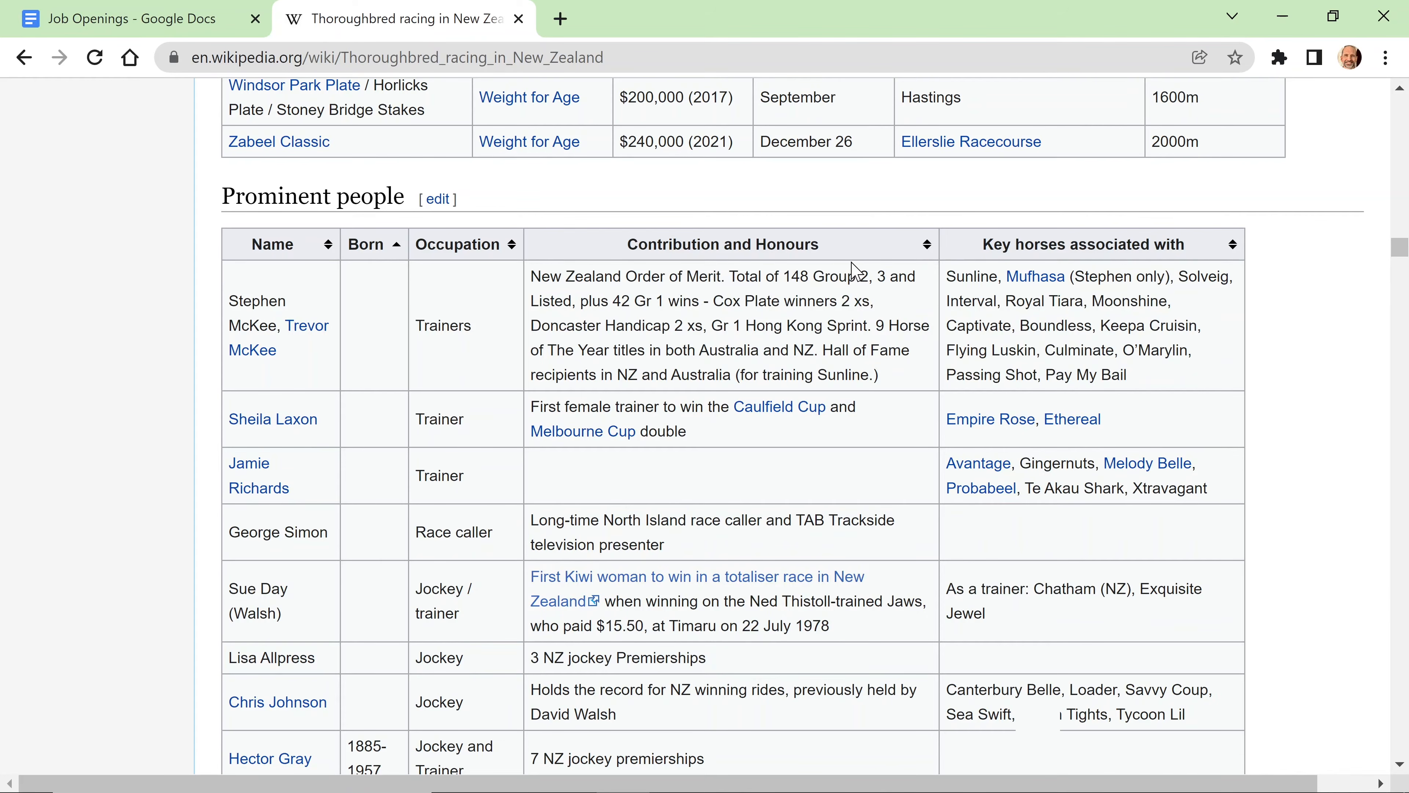
Step: Switch back to the Job Openings document and set the Occupation column's width to 1.2 in
{"action": "left_click", "coordinate": [173, 25]}
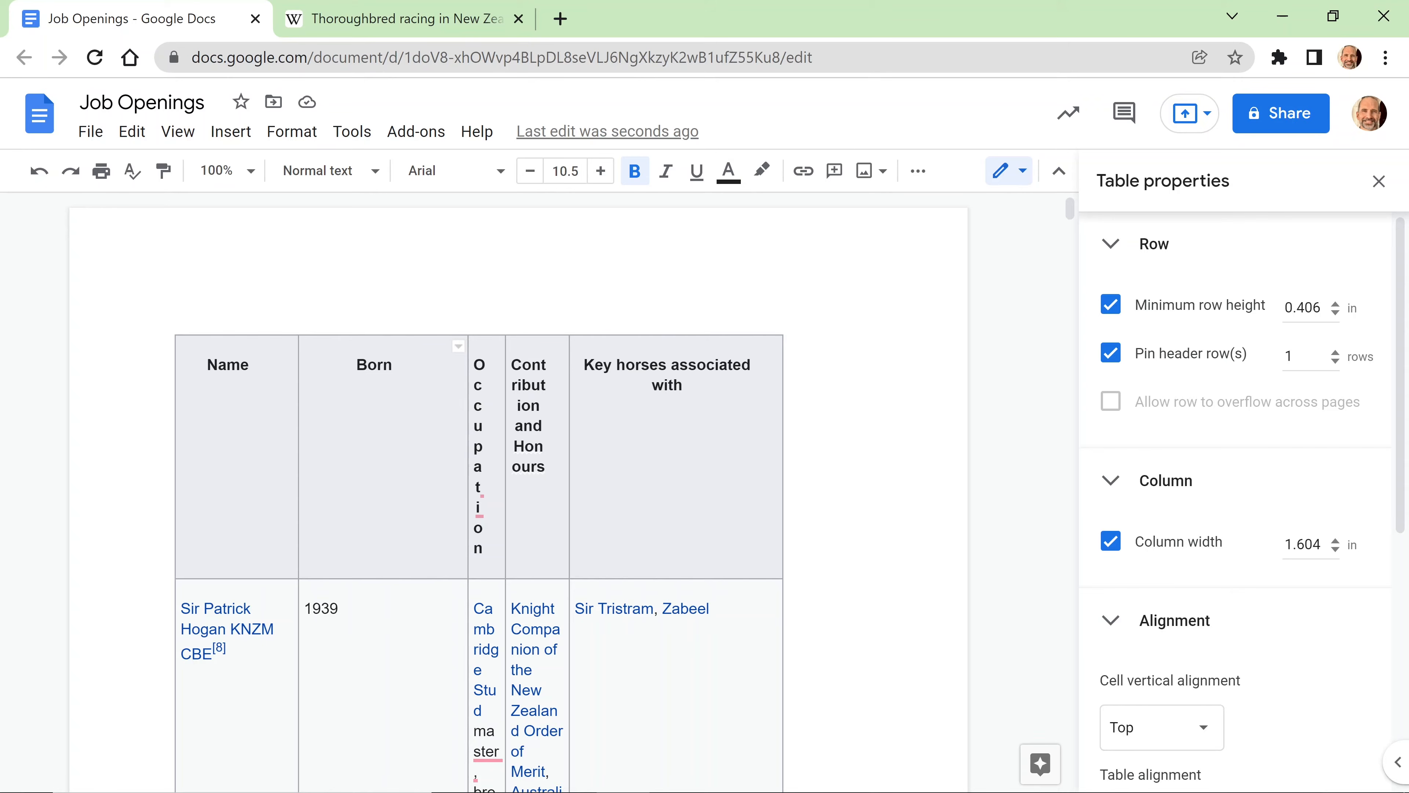
{"action": "left_click", "coordinate": [483, 446]}
{"action": "scroll", "coordinate": [1222, 388], "scroll_direction": "down", "scroll_amount": 2}
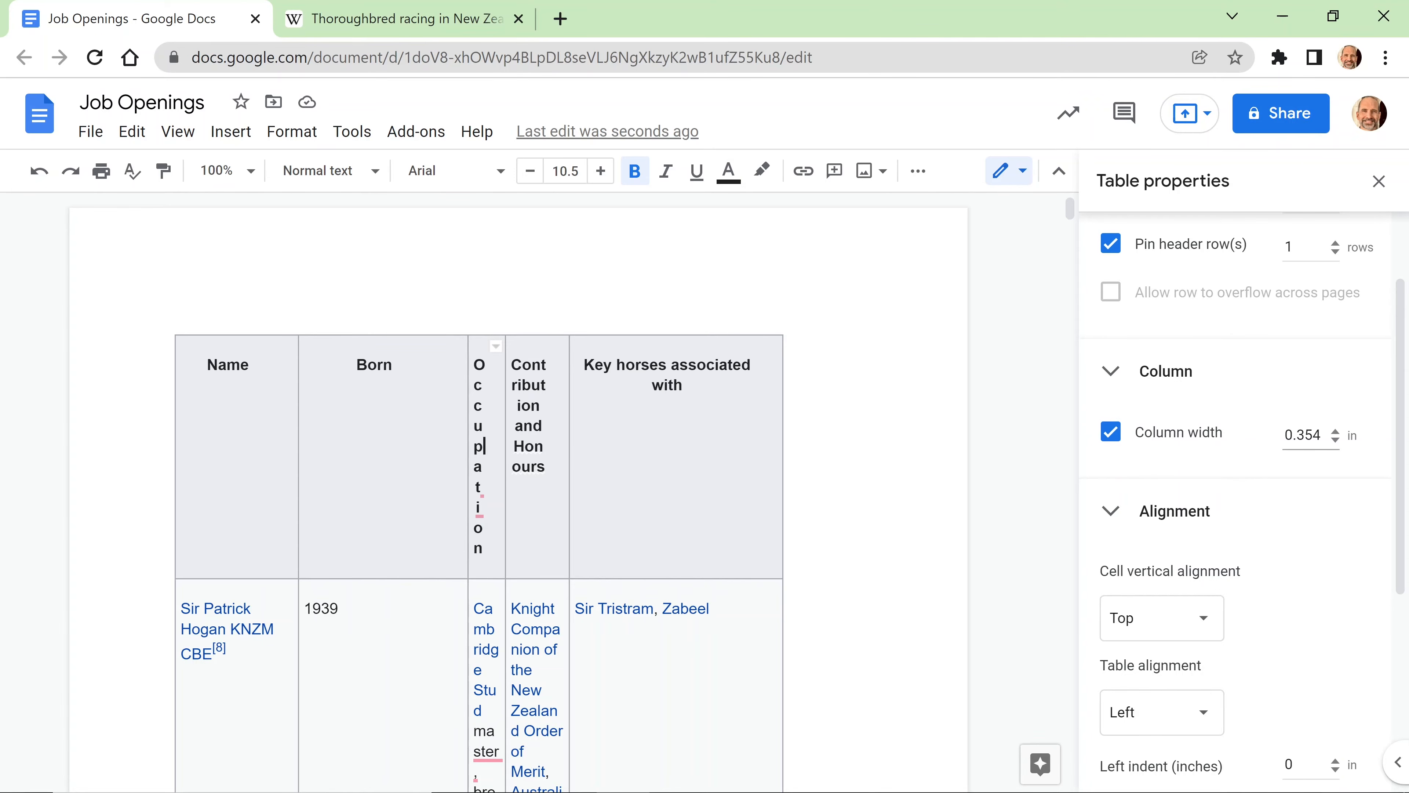
{"action": "left_click", "coordinate": [1336, 433]}
{"action": "left_click", "coordinate": [1336, 433]}
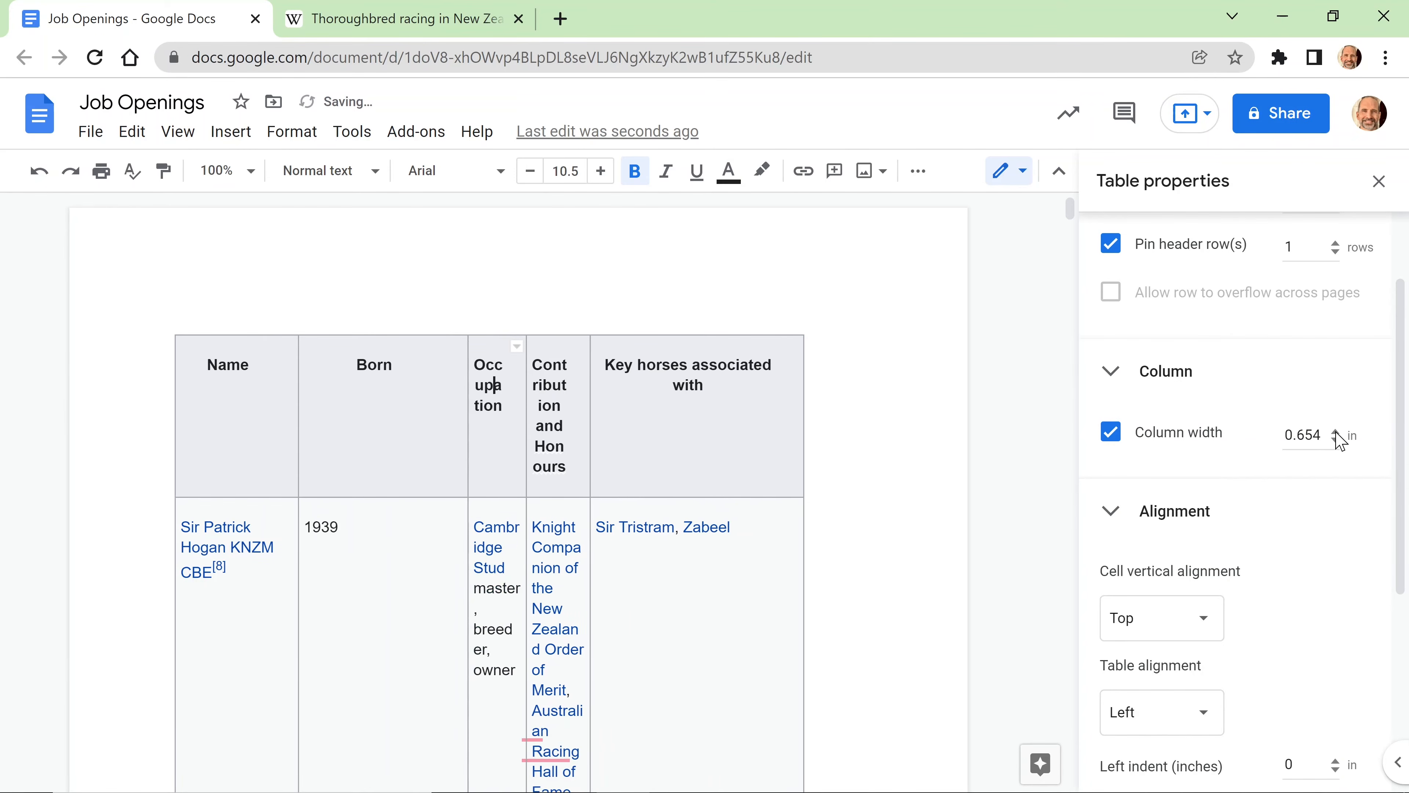
{"action": "left_click", "coordinate": [1336, 433]}
{"action": "left_click", "coordinate": [1337, 433]}
{"action": "left_click", "coordinate": [1337, 433]}
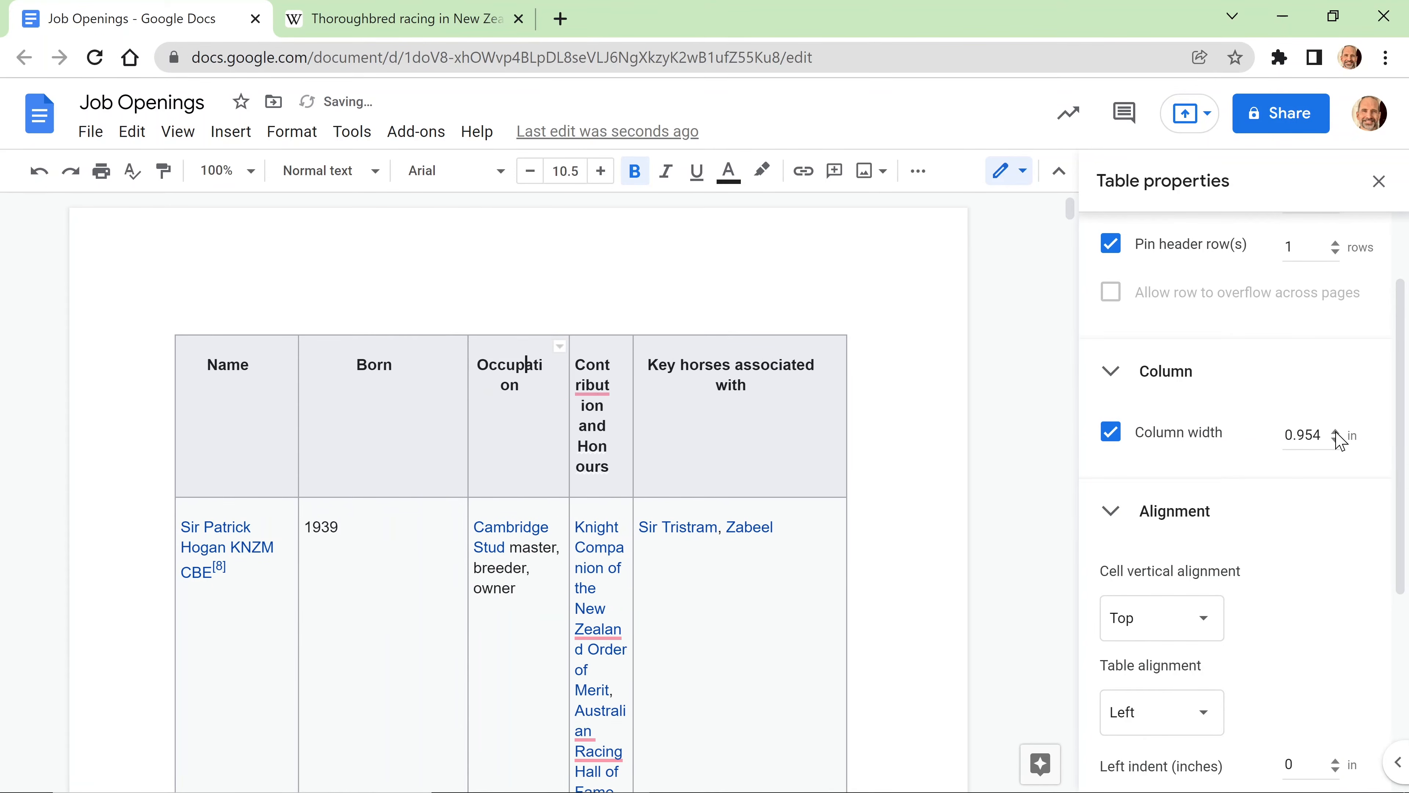
{"action": "double_click", "coordinate": [1301, 434]}
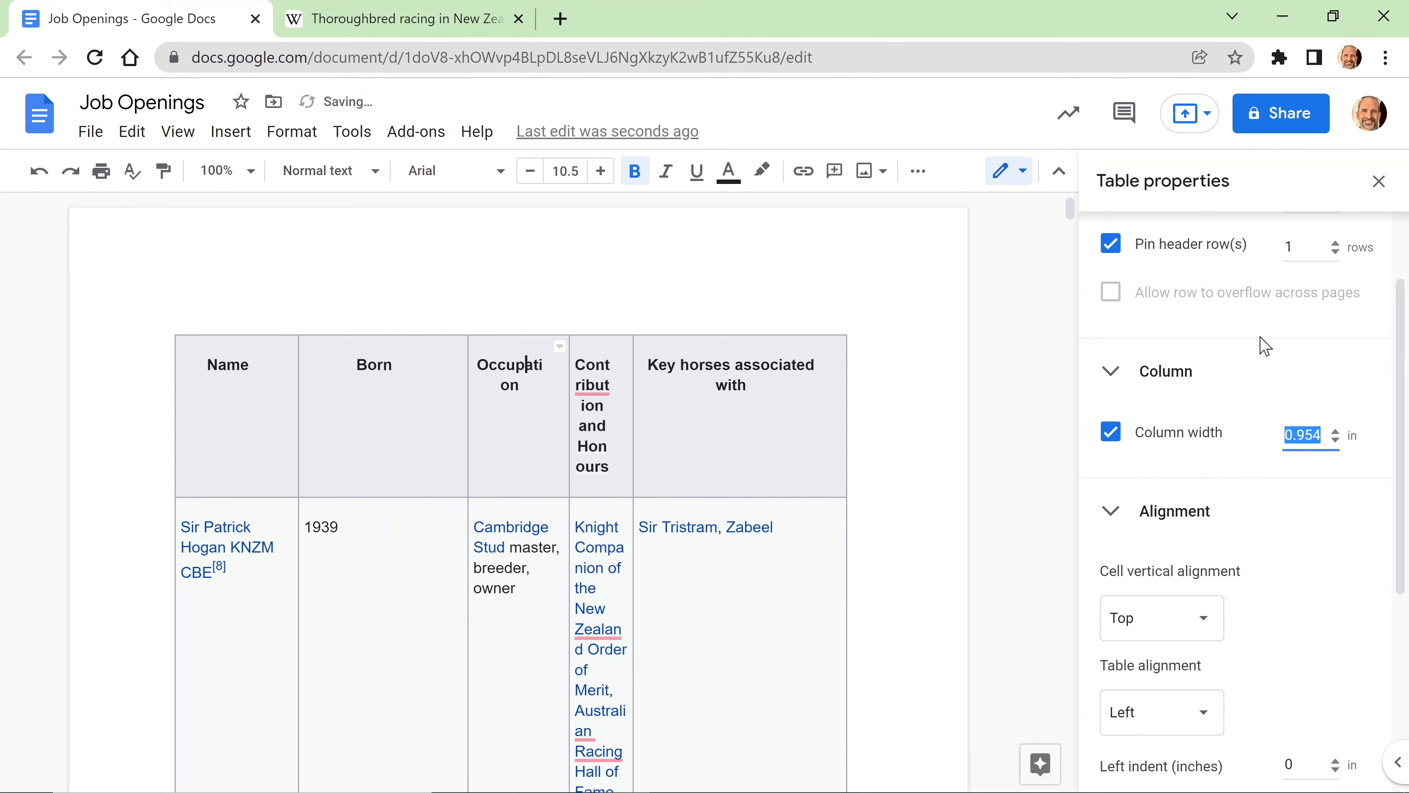
{"action": "type", "text": "1.2"}
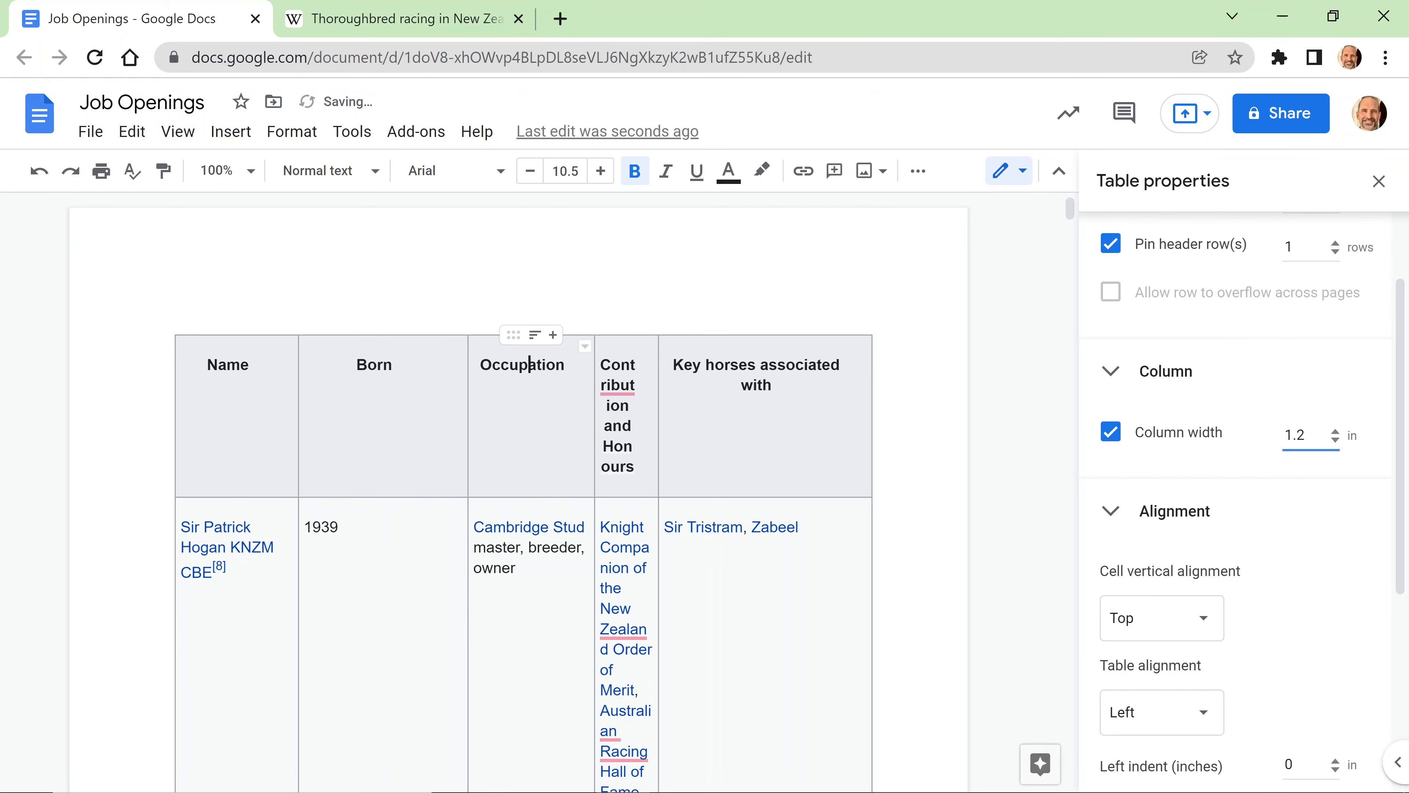
Step: Set the Contribution and Honours column's width to 1.2 in, and undo and redo that width change
{"action": "left_click", "coordinate": [631, 364]}
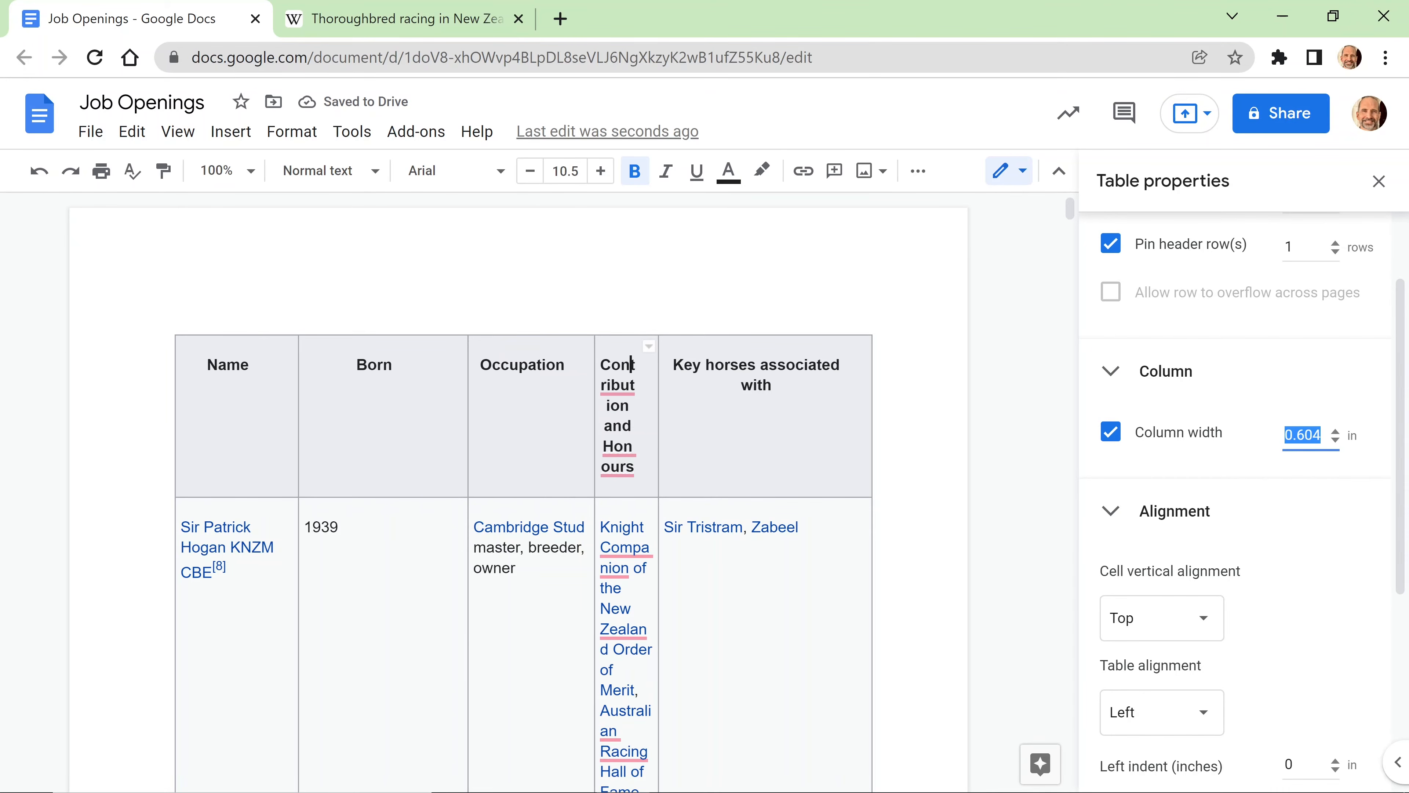
{"action": "type", "text": "1.2"}
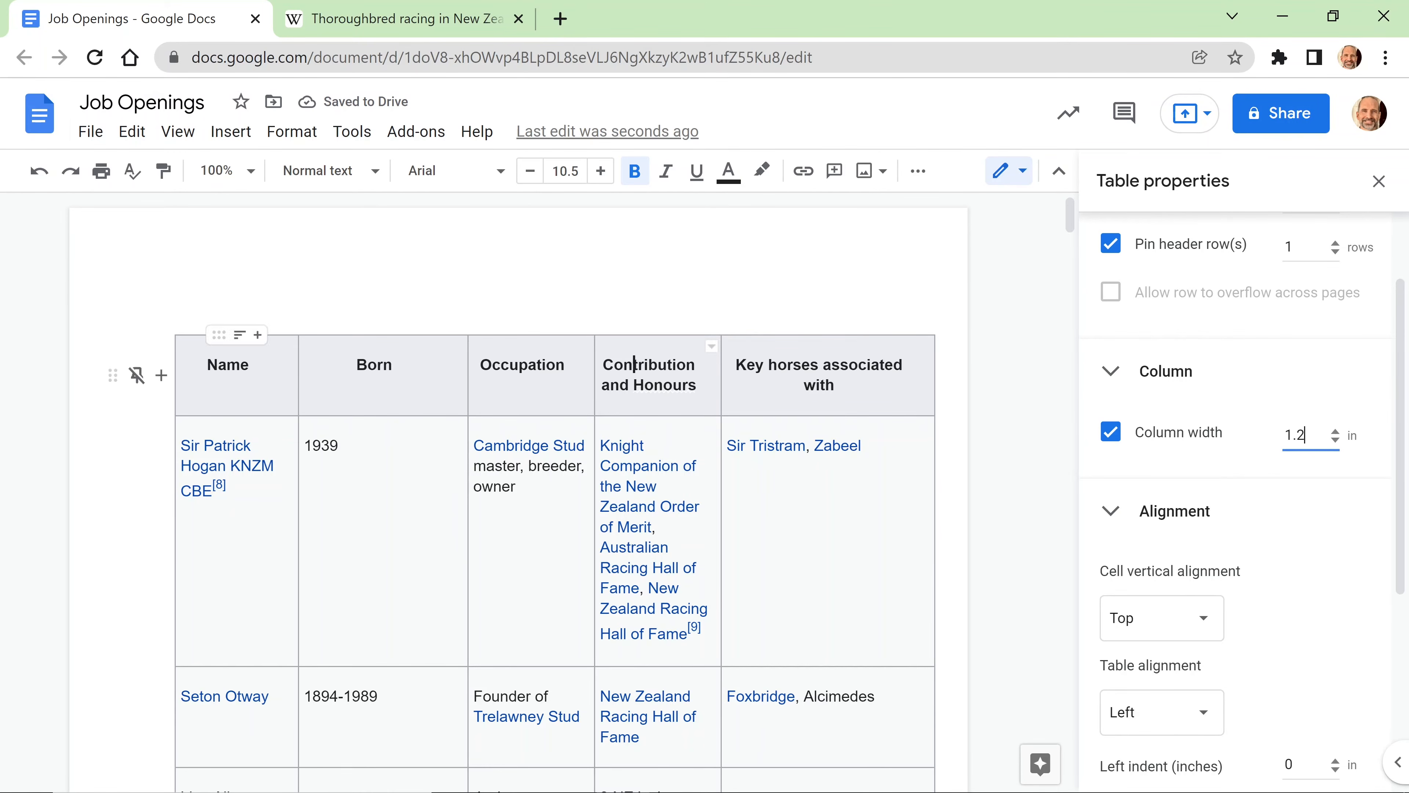
{"action": "left_click", "coordinate": [40, 194]}
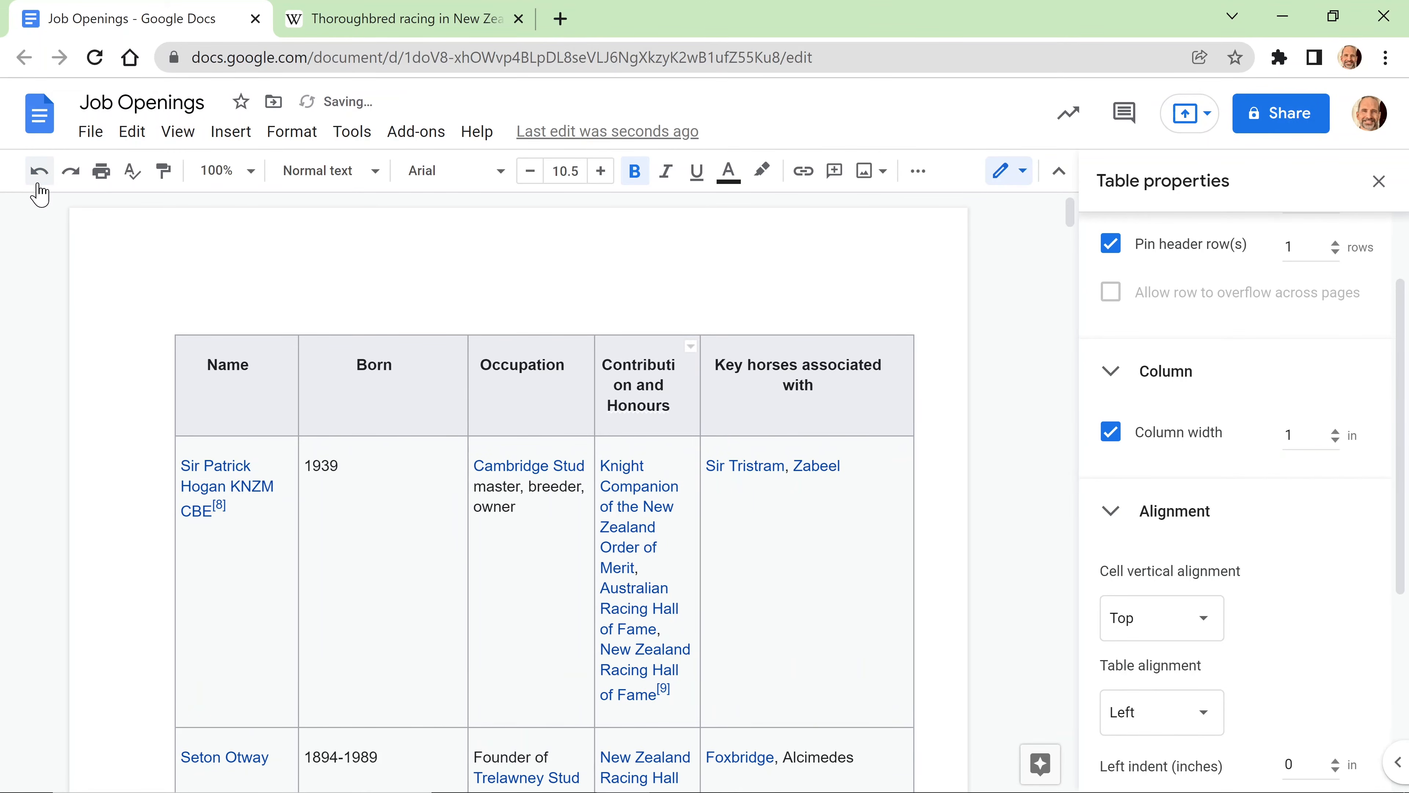
{"action": "left_click", "coordinate": [40, 194]}
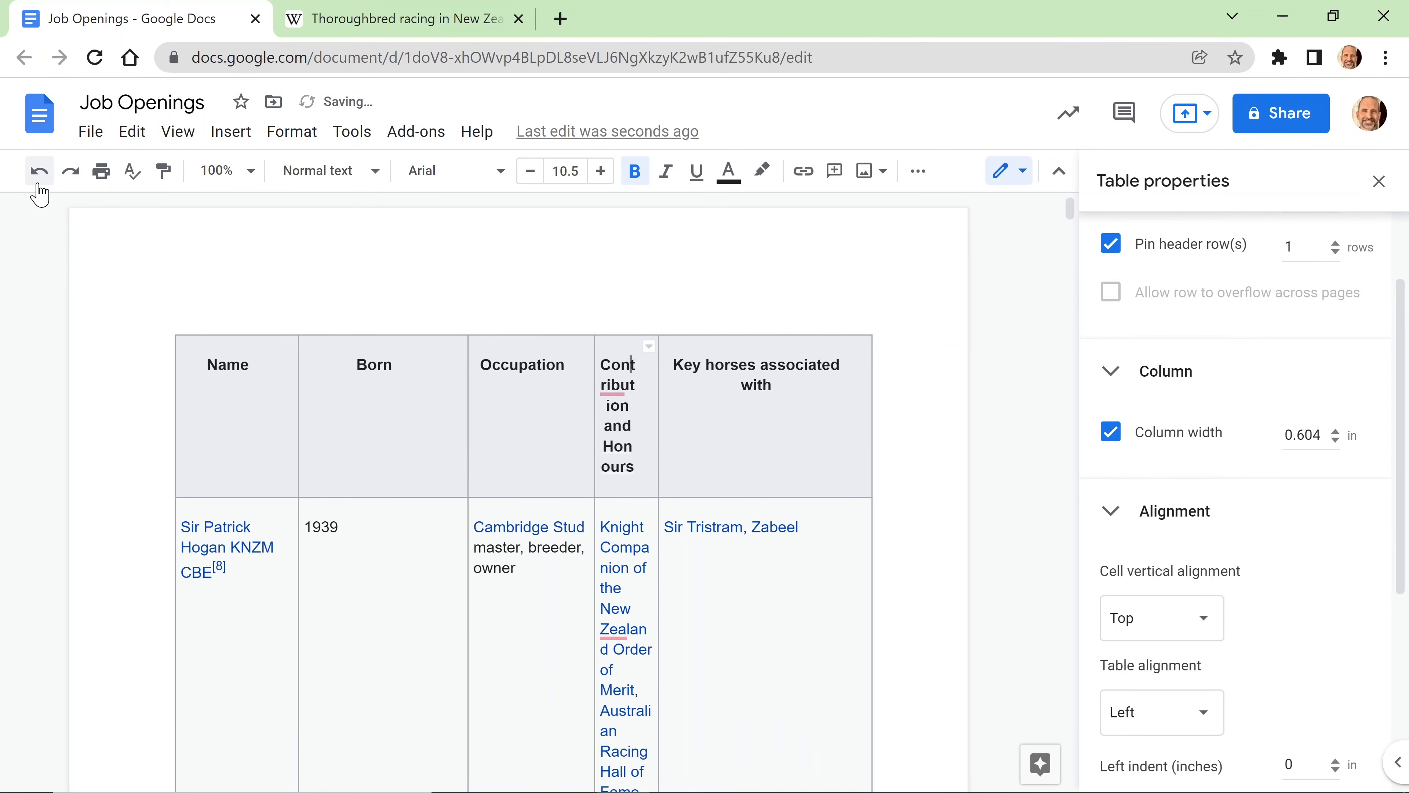
{"action": "left_click", "coordinate": [71, 170]}
{"action": "left_click", "coordinate": [71, 170]}
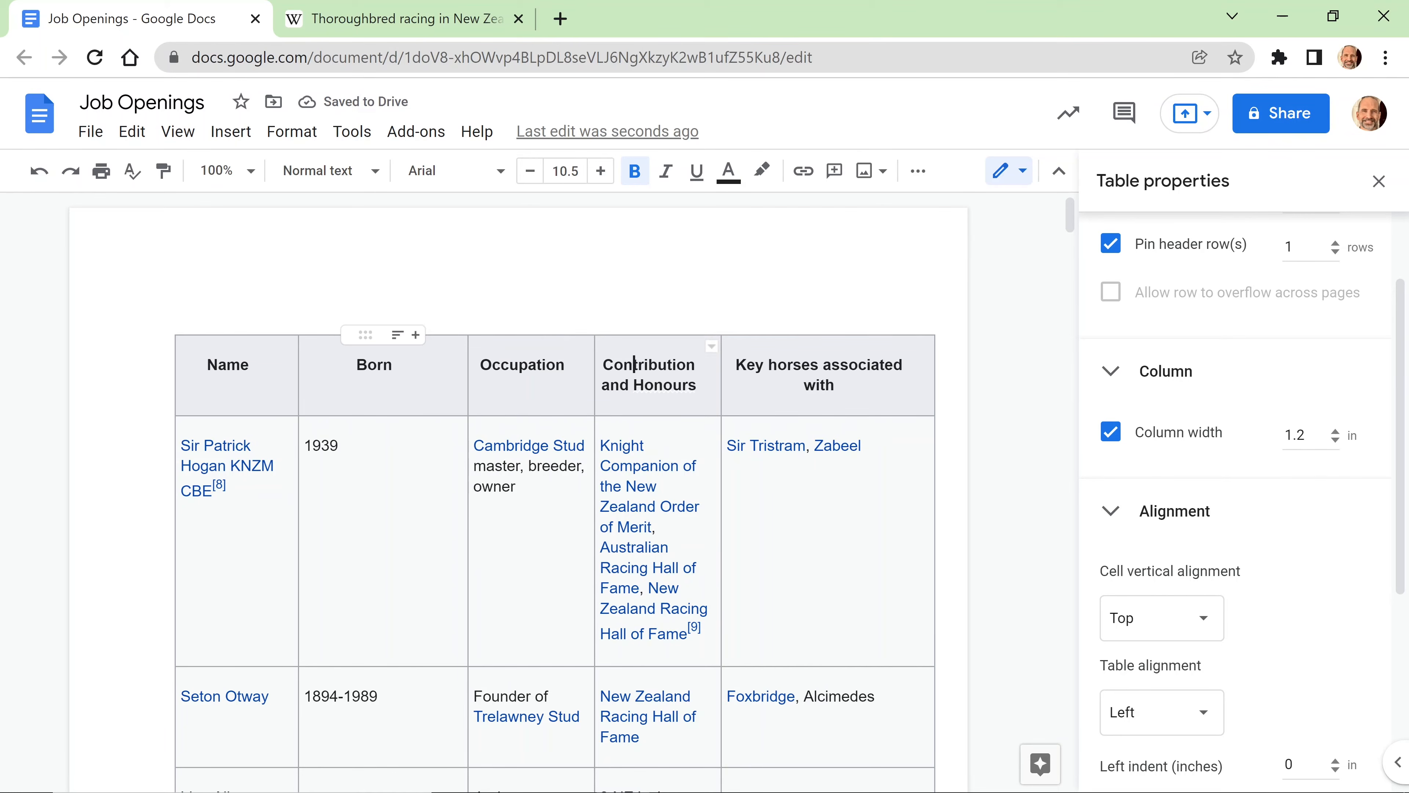
Step: Narrow the Born column to widen Occupation to about 1.9 in, and widen Contribution and Honours to about 1.55 in by narrowing Key horses
{"action": "left_click_drag", "start_coordinate": [467, 364], "coordinate": [391, 365]}
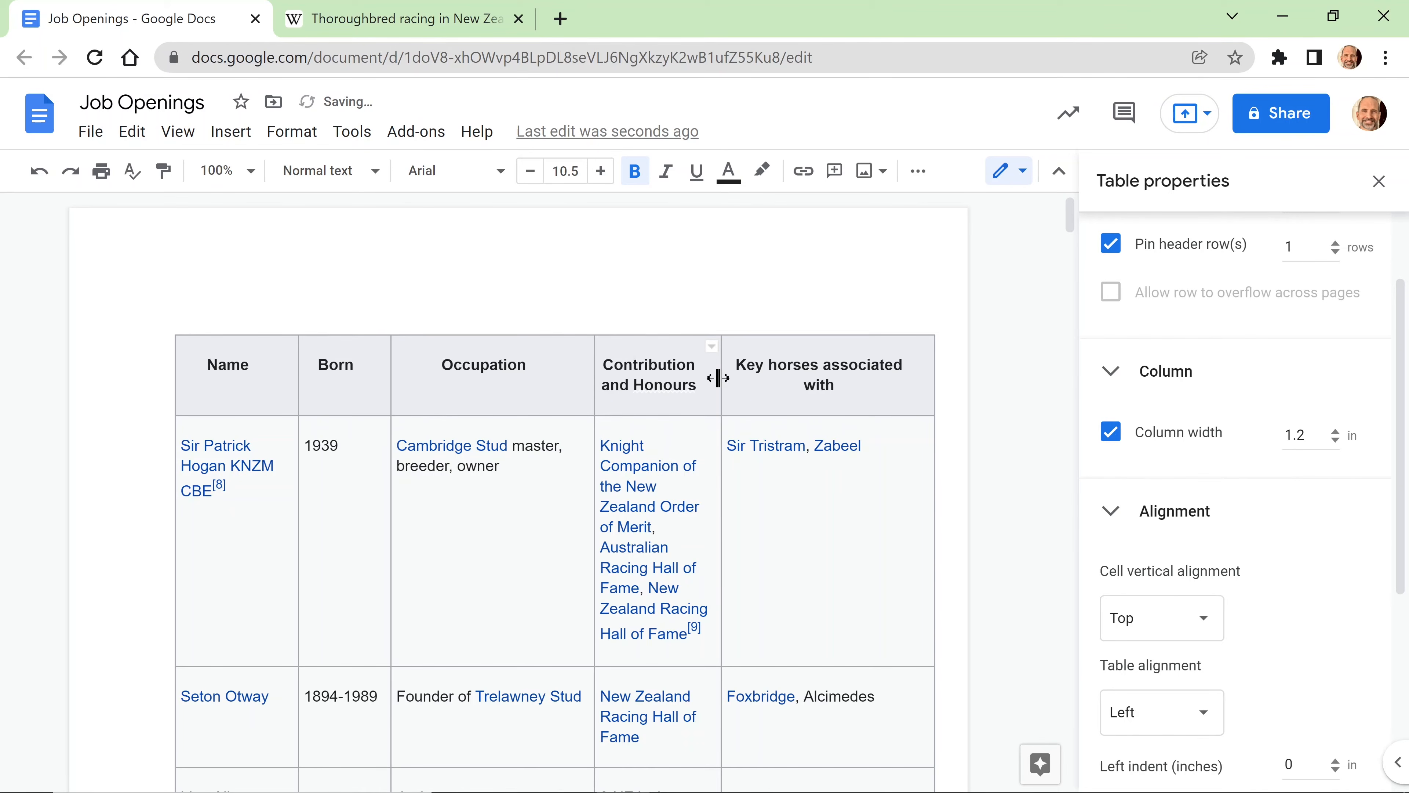
{"action": "left_click_drag", "start_coordinate": [720, 375], "coordinate": [758, 379]}
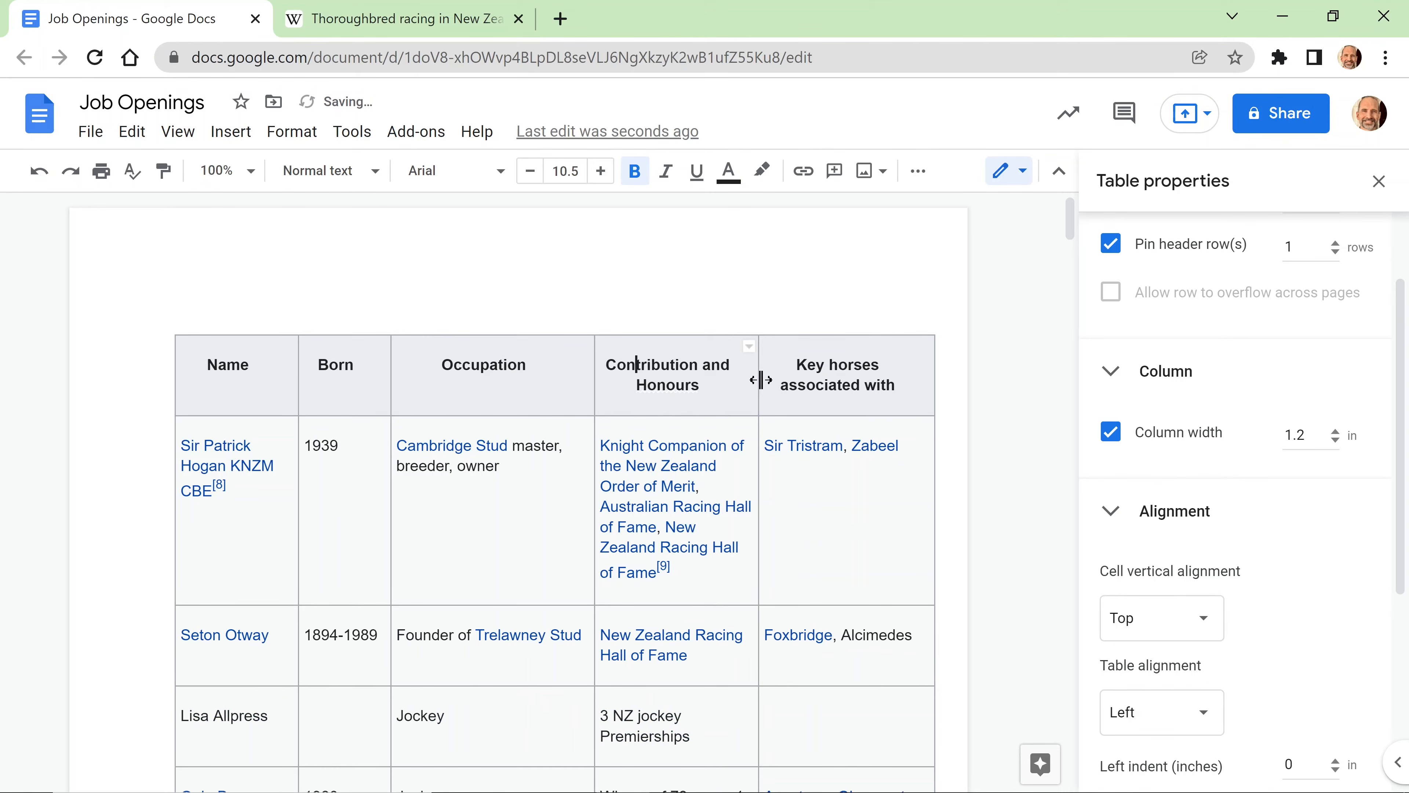
{"action": "left_click", "coordinate": [636, 365]}
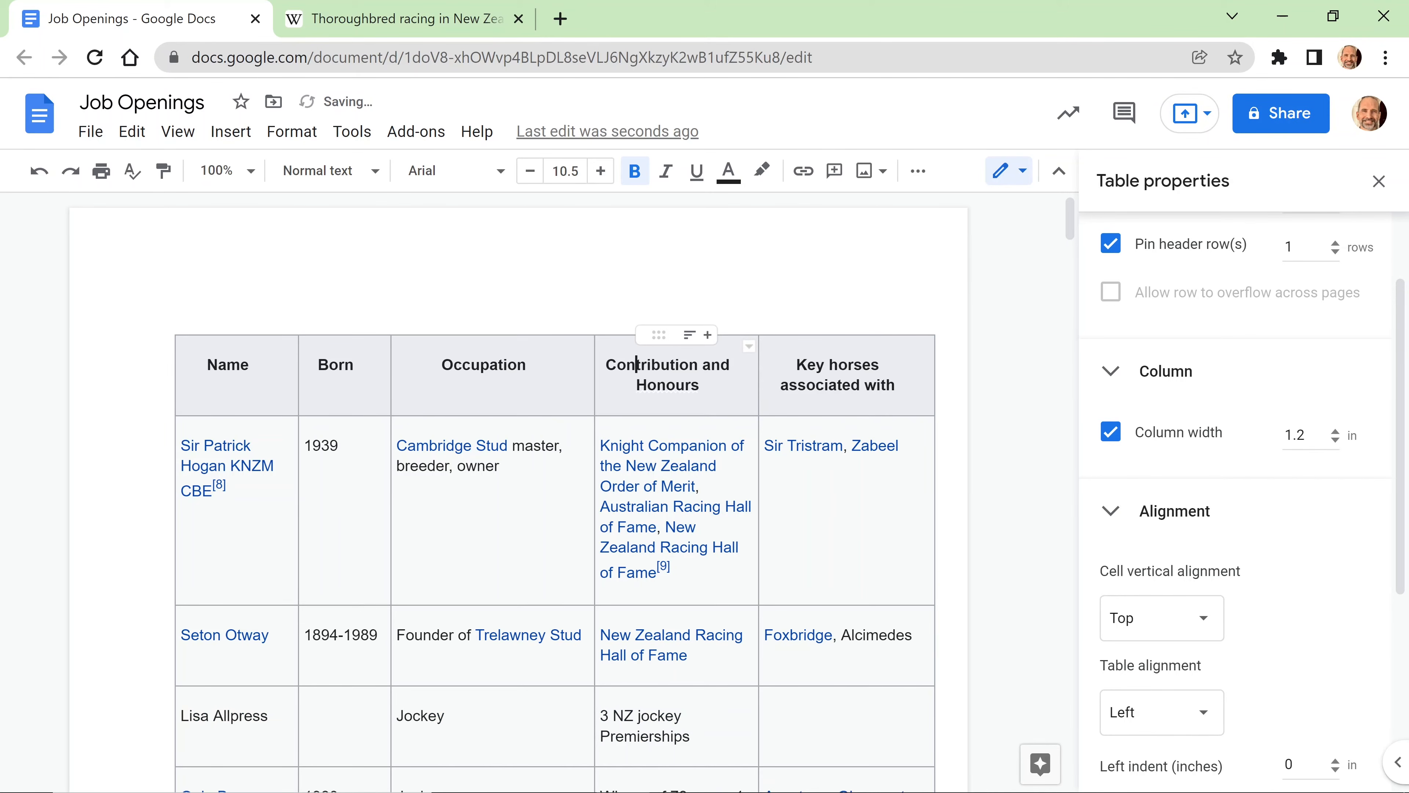
Step: Open the spelling suggestion for Honours in the table header and ignore it
{"action": "scroll", "coordinate": [636, 365], "scroll_direction": "down", "scroll_amount": 2}
{"action": "left_click", "coordinate": [690, 275]}
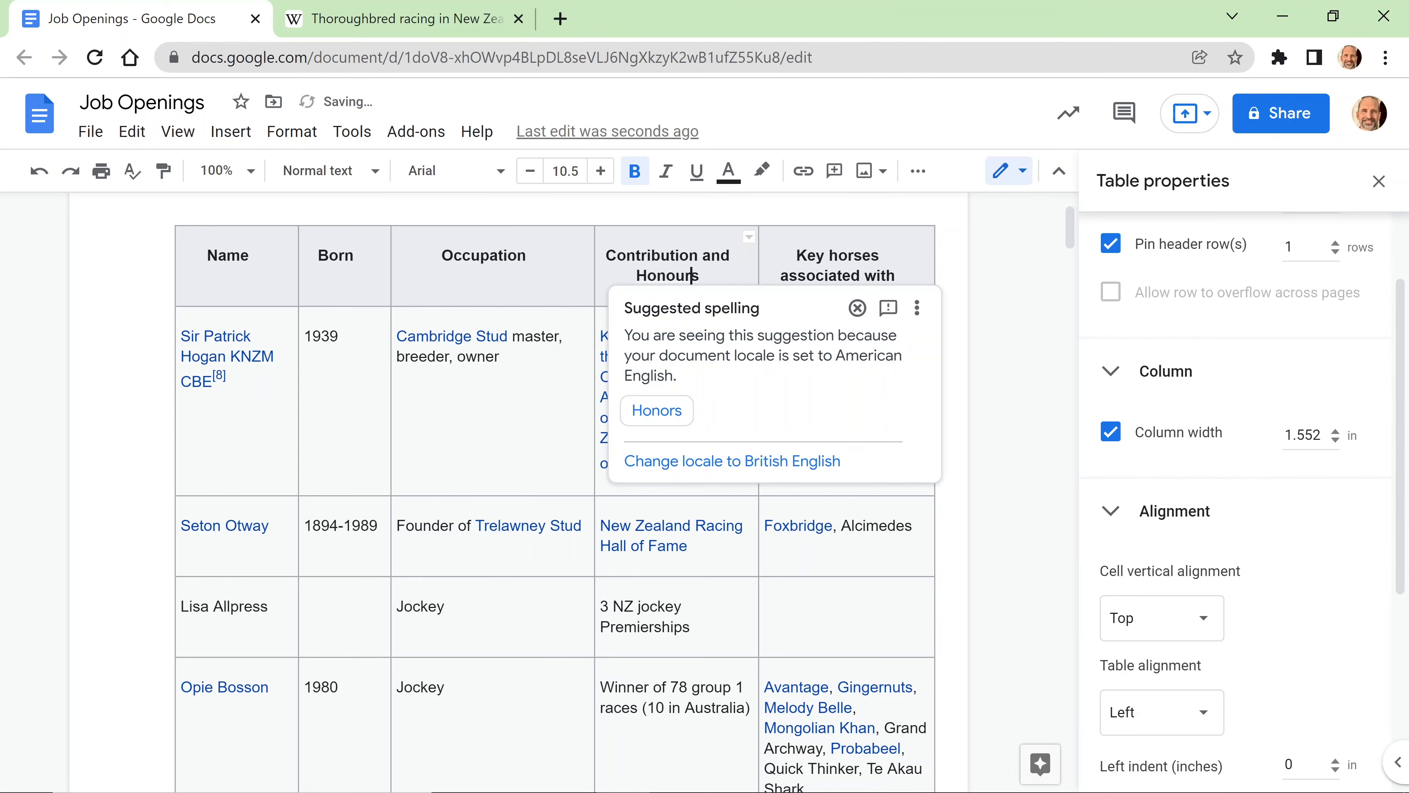
{"action": "left_click", "coordinate": [704, 255]}
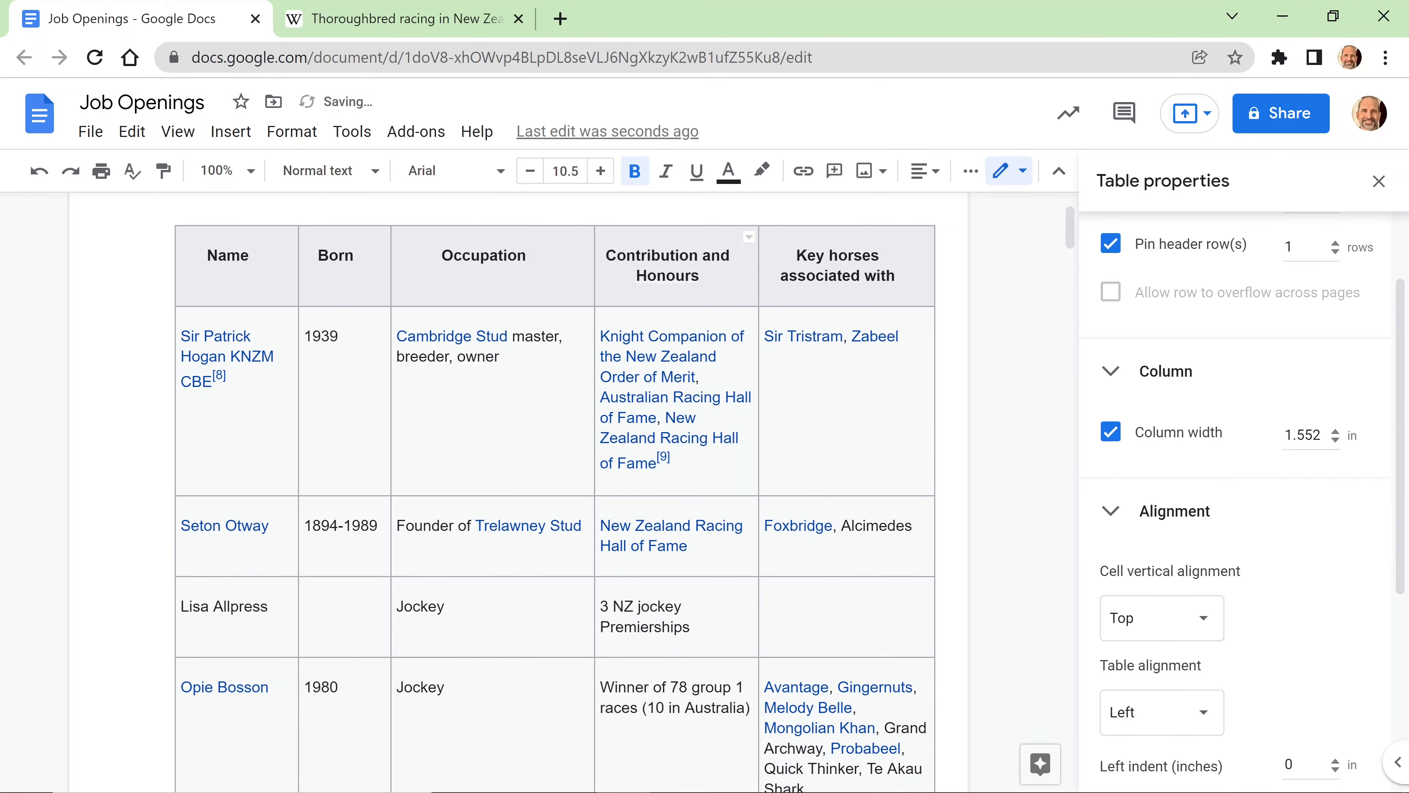
{"action": "left_click", "coordinate": [700, 275]}
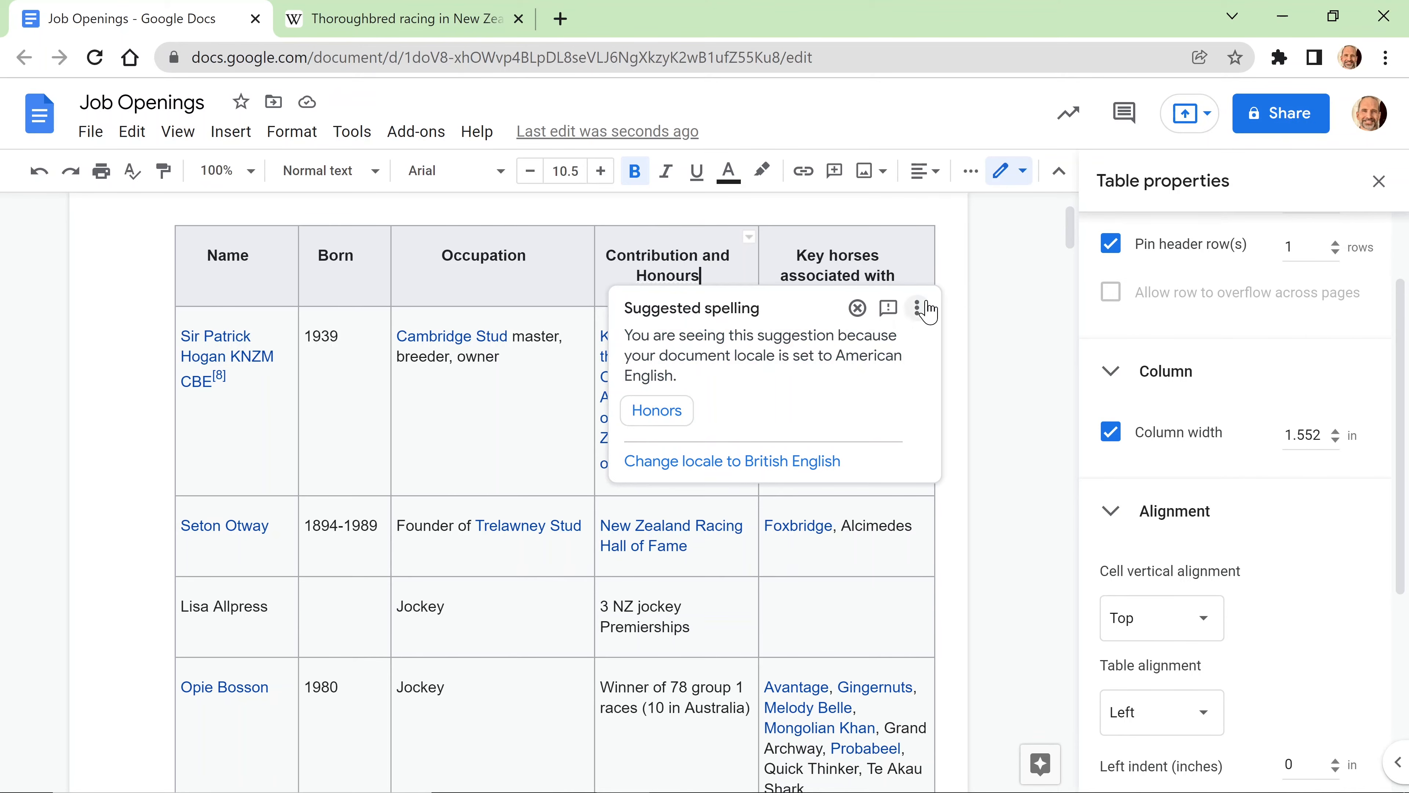
{"action": "left_click", "coordinate": [916, 308]}
{"action": "left_click", "coordinate": [846, 309]}
{"action": "left_click", "coordinate": [858, 308]}
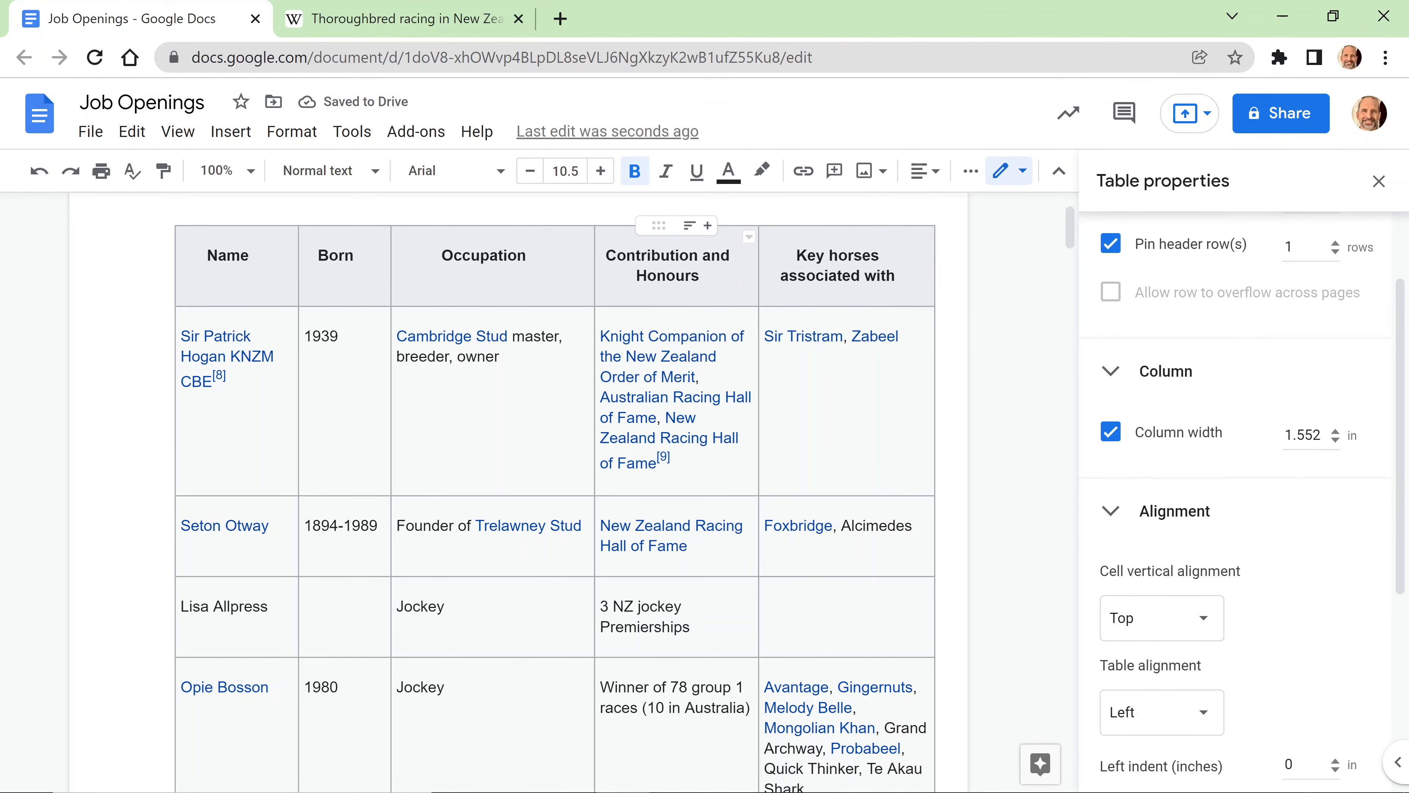
Step: Compare with the Wikipedia table's header, and give all header cells in the document's table a white background
{"action": "left_click", "coordinate": [394, 18]}
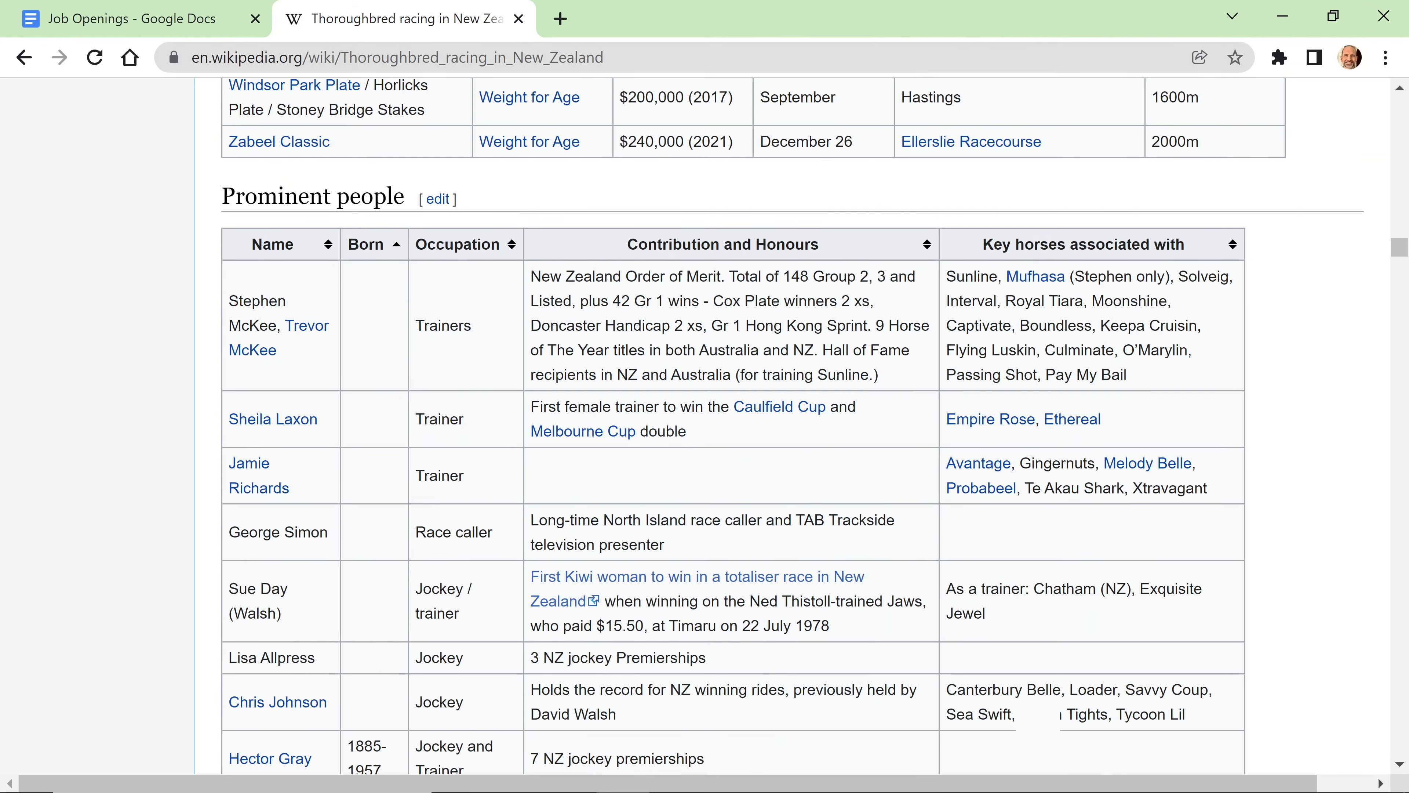
{"action": "left_click", "coordinate": [193, 23]}
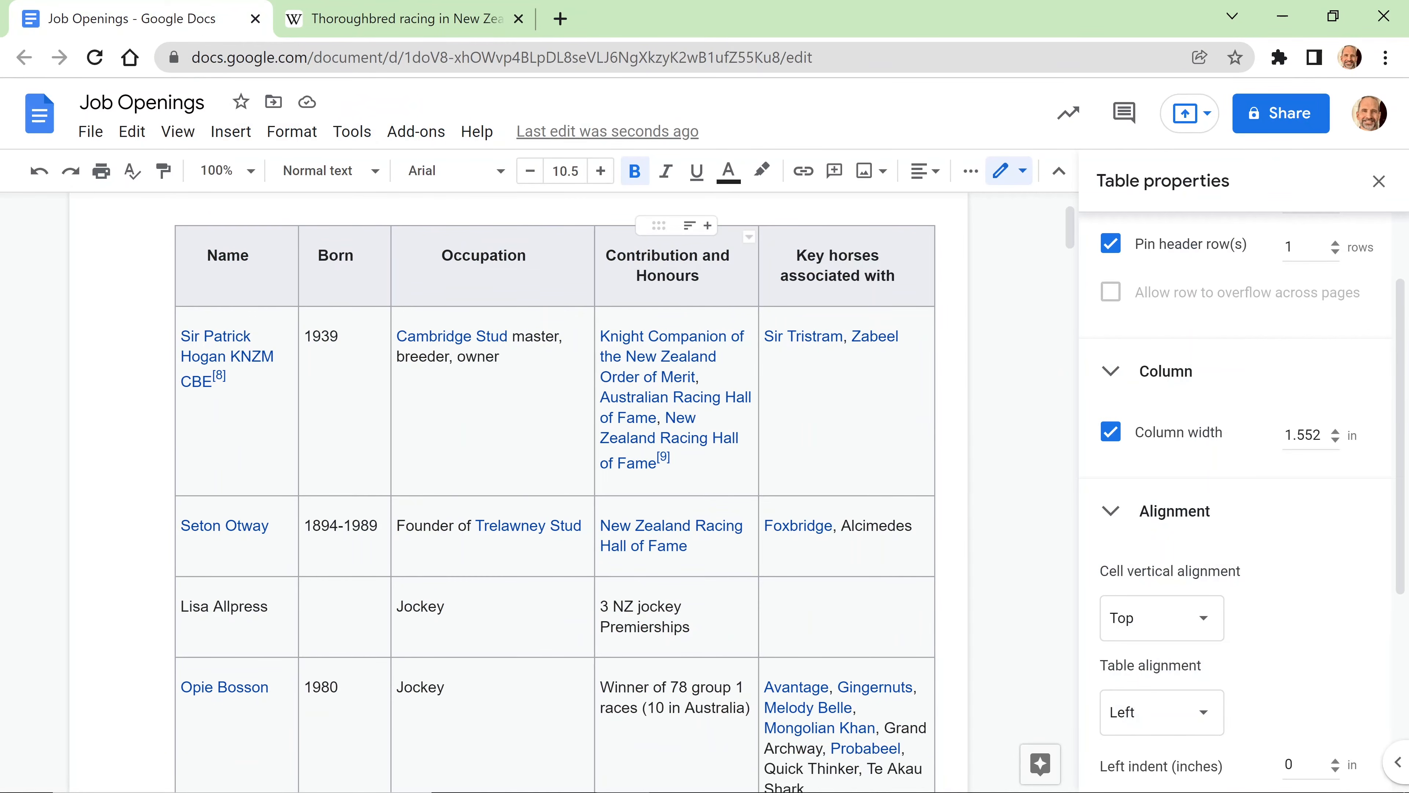
{"action": "left_click_drag", "start_coordinate": [228, 256], "coordinate": [876, 264]}
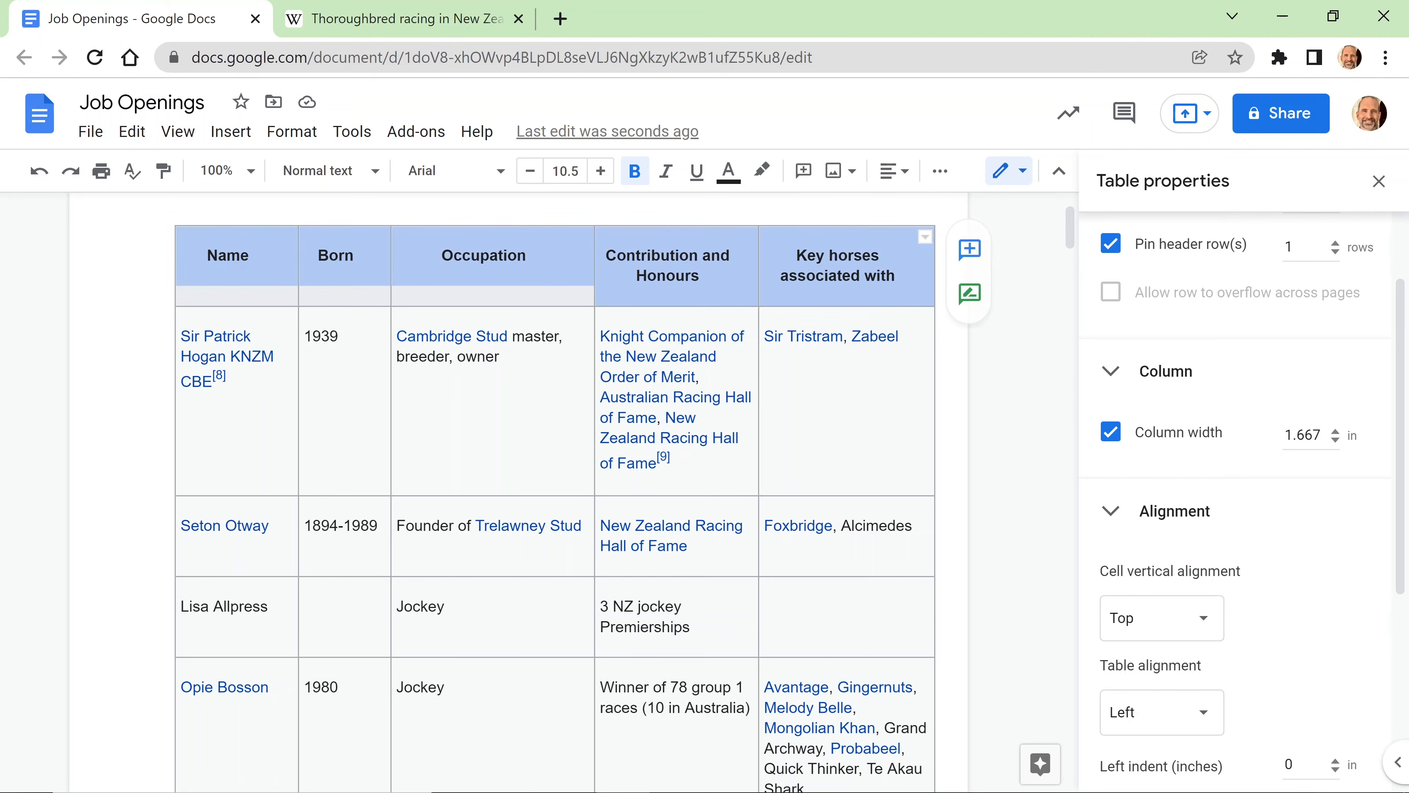
{"action": "scroll", "coordinate": [1260, 562], "scroll_direction": "down", "scroll_amount": 1}
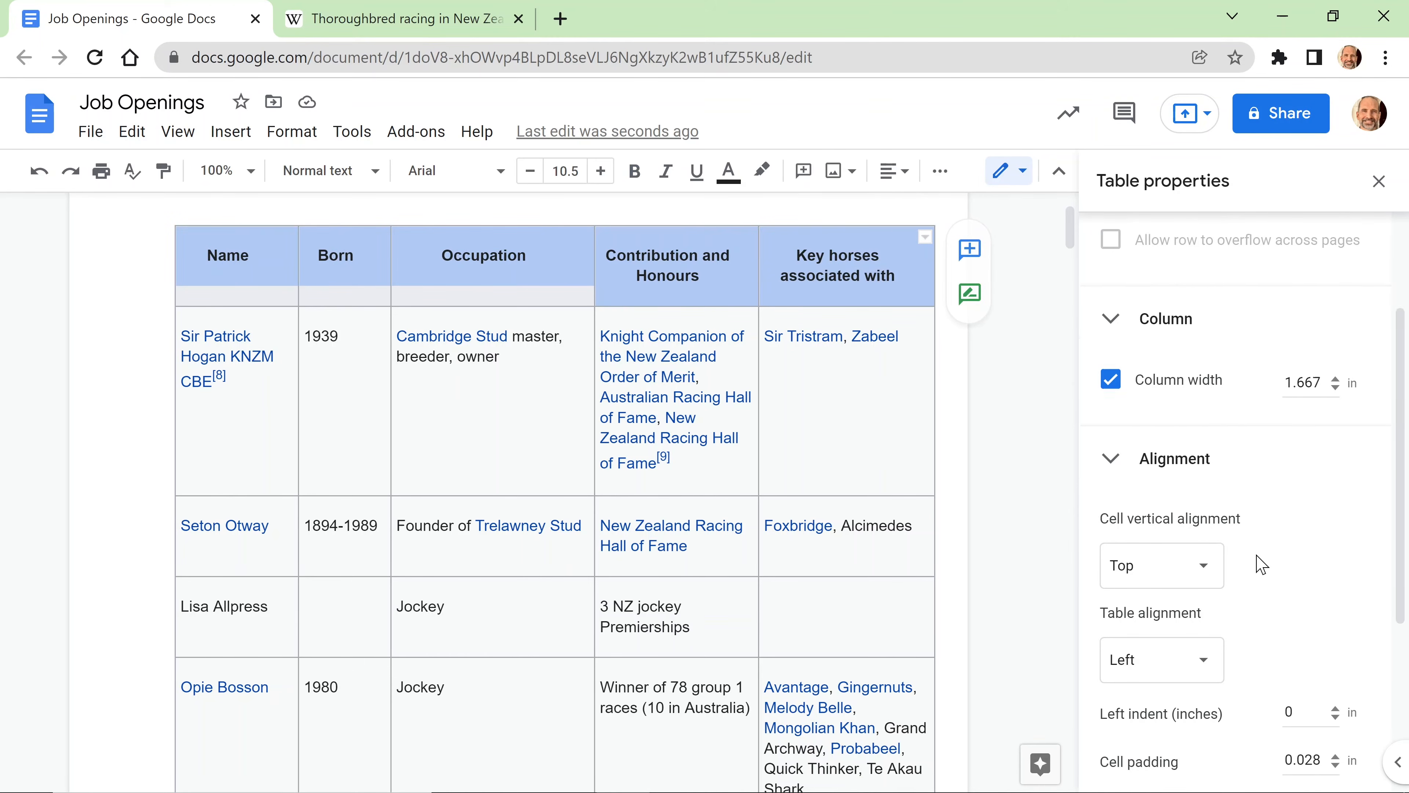
{"action": "scroll", "coordinate": [1260, 561], "scroll_direction": "down", "scroll_amount": 5}
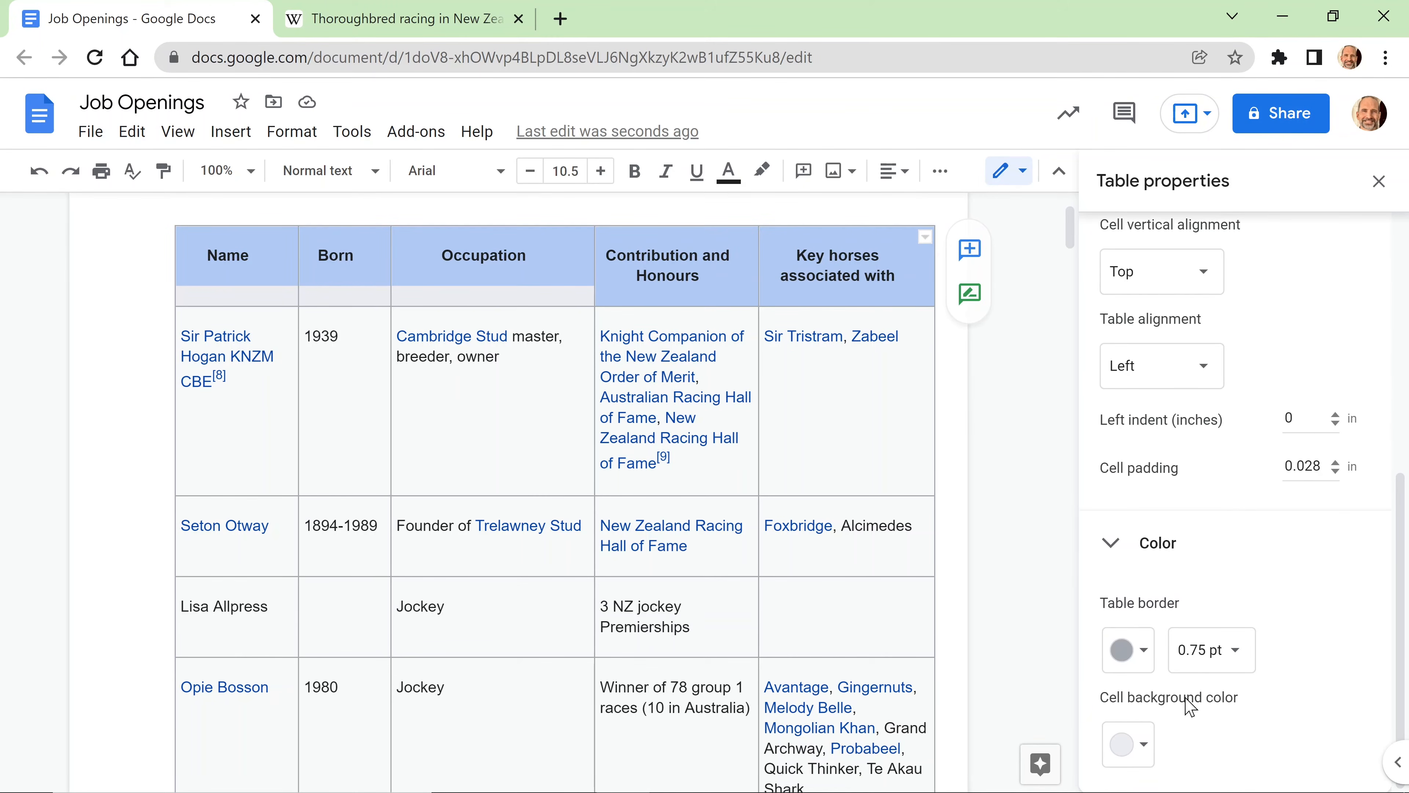
{"action": "left_click", "coordinate": [1143, 746]}
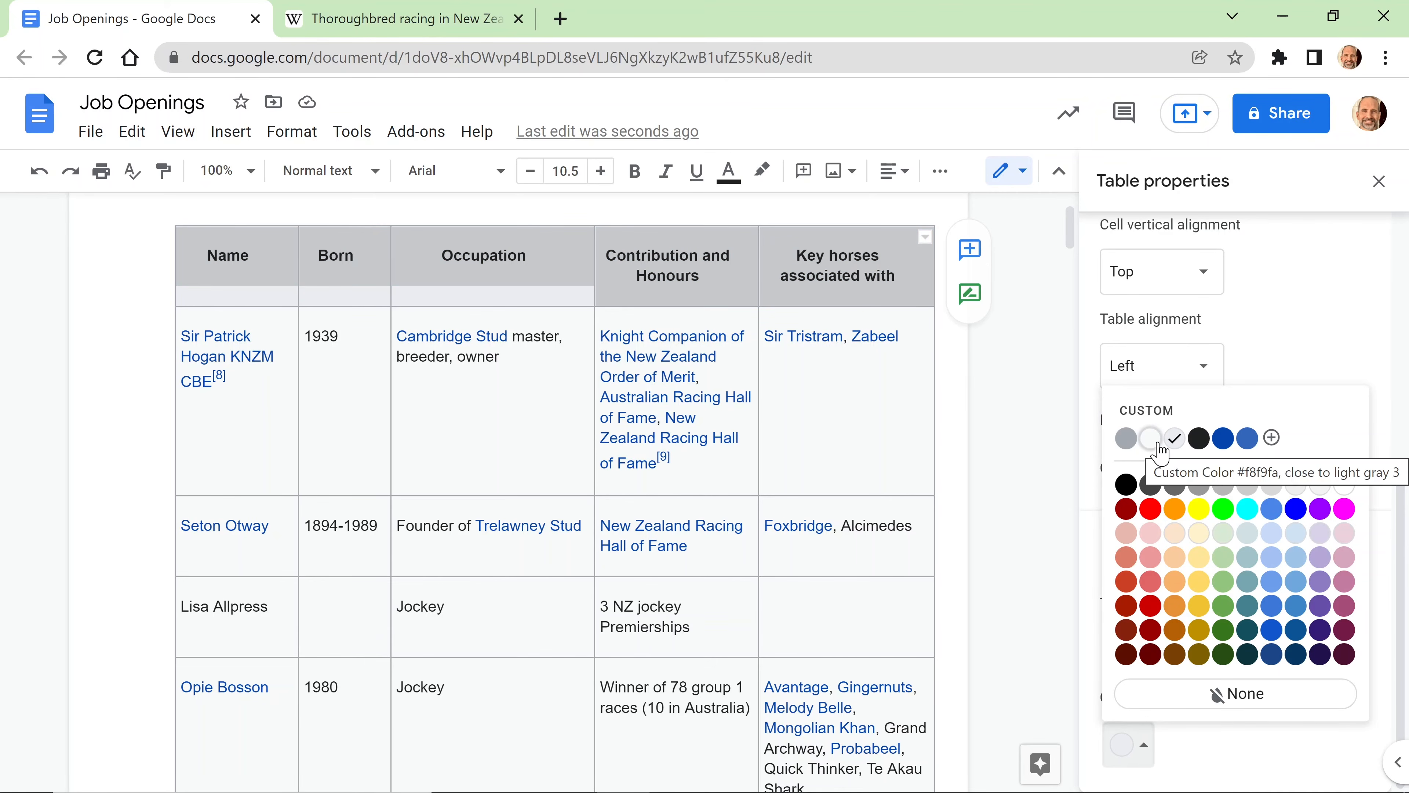
{"action": "left_click", "coordinate": [1345, 486]}
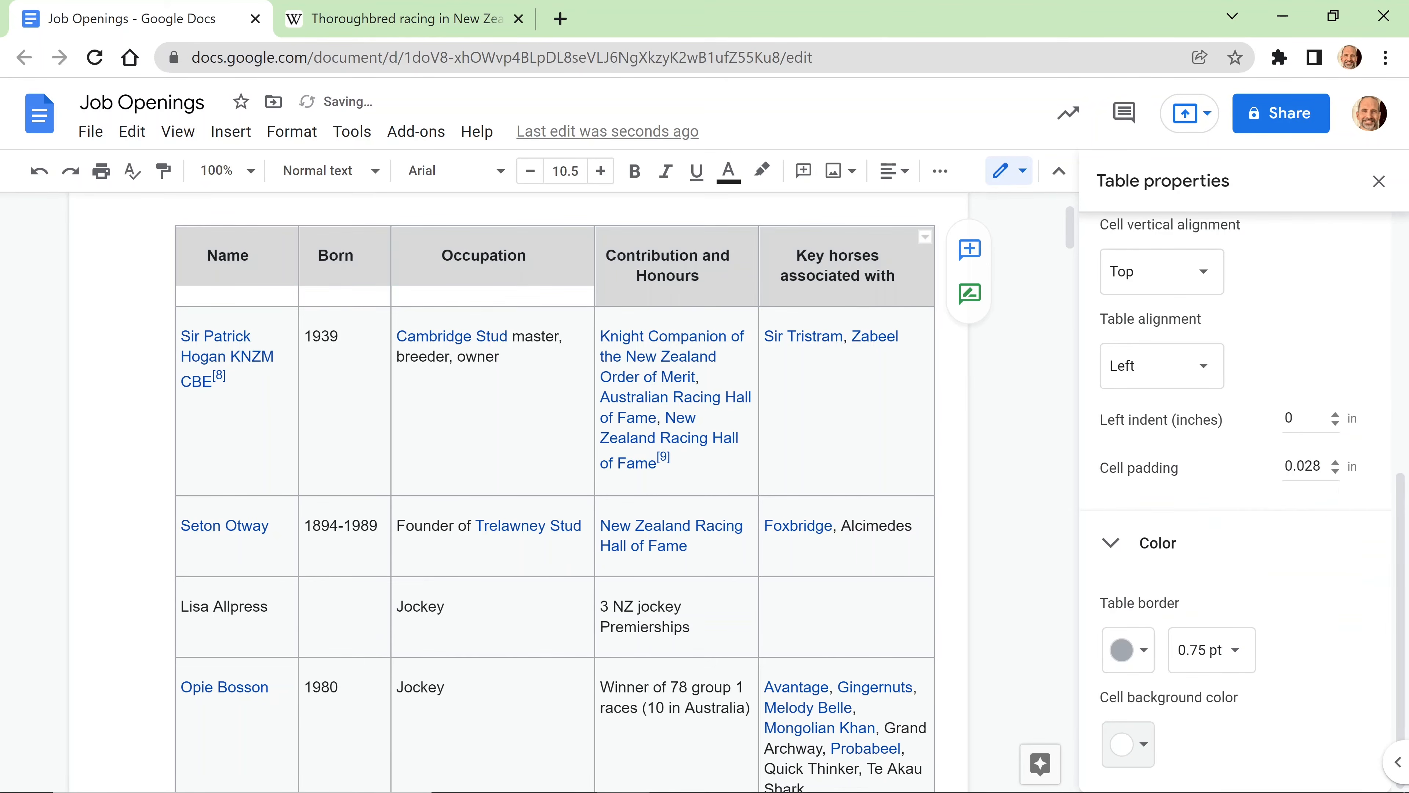
{"action": "left_click", "coordinate": [997, 373]}
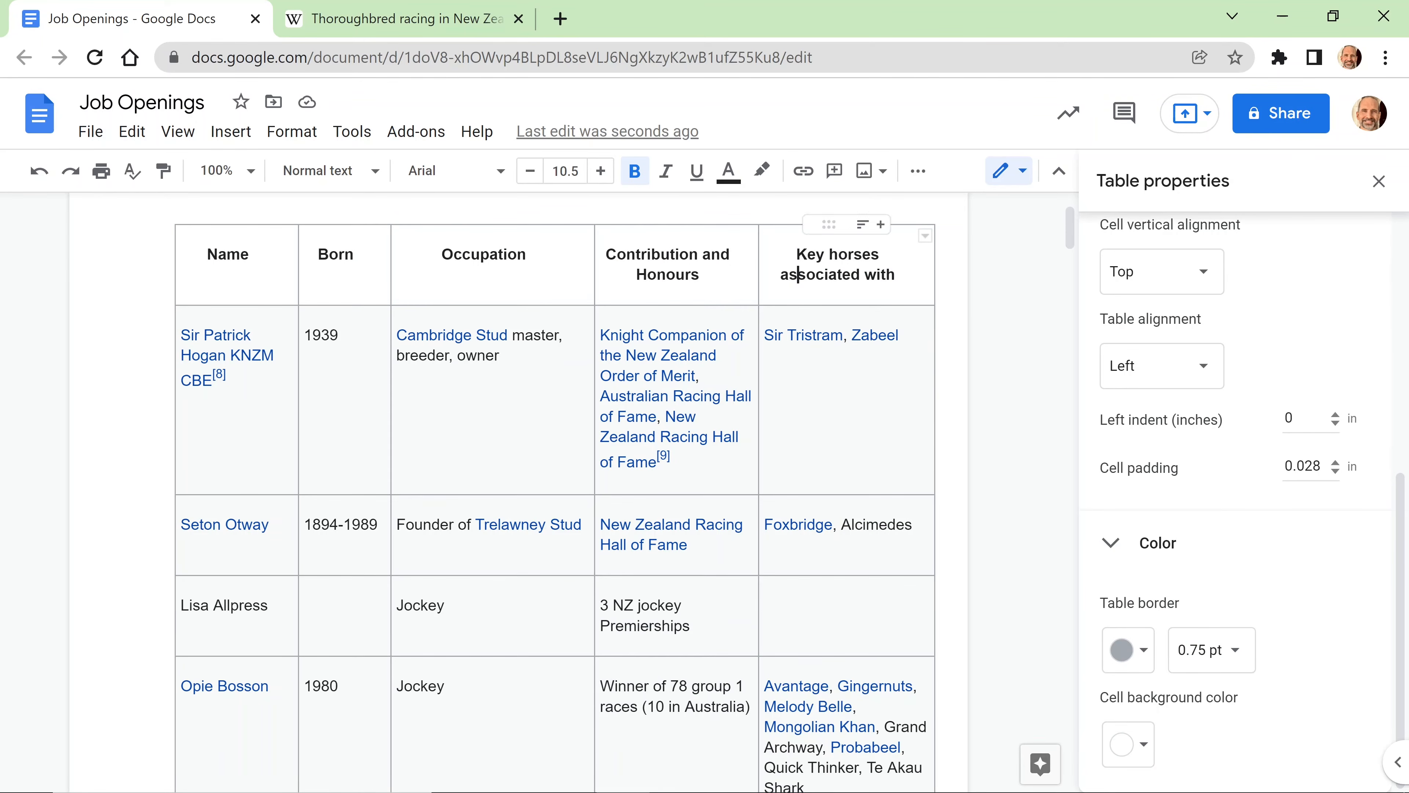
Step: Select all header cells of the table and set their background color to a medium gray
{"action": "left_click_drag", "start_coordinate": [893, 283], "coordinate": [233, 267]}
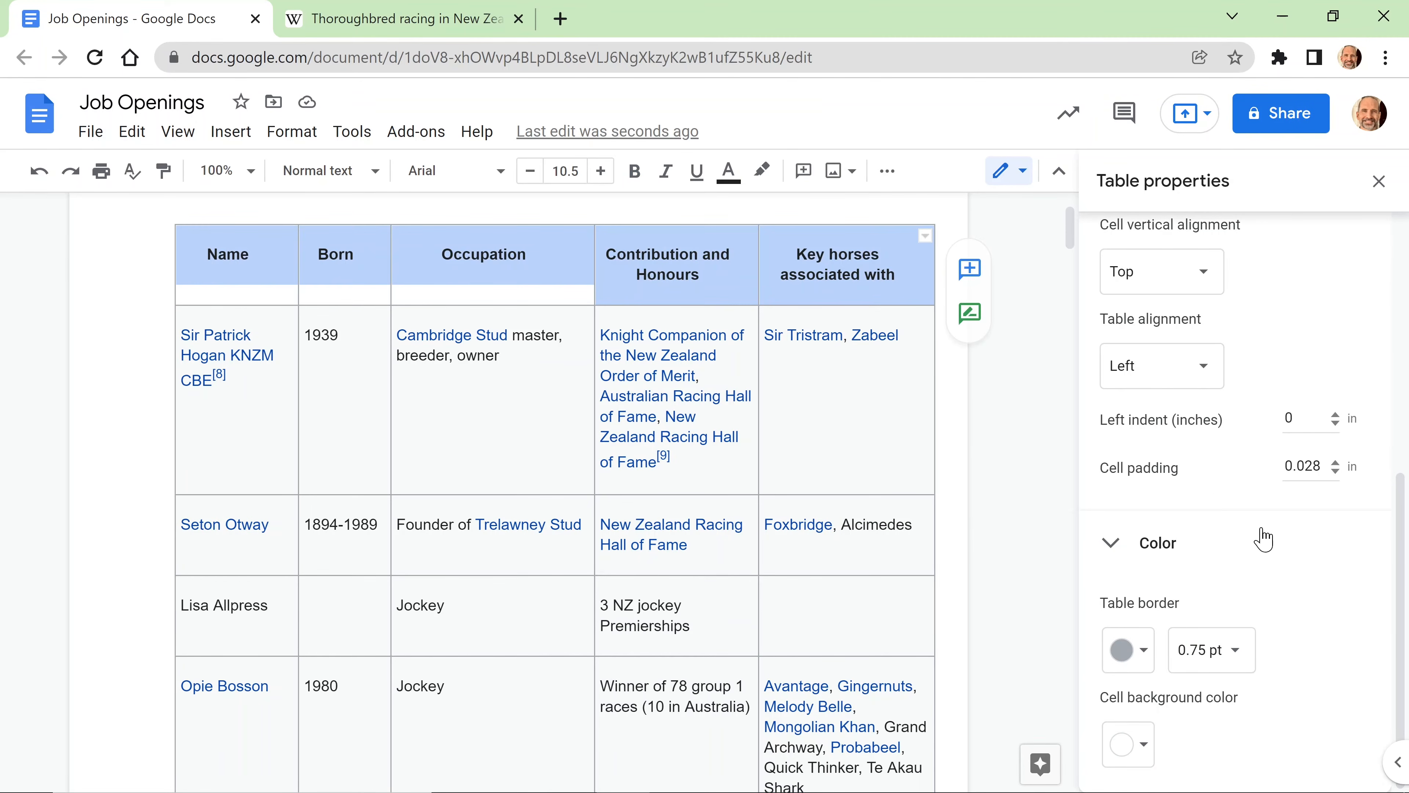
{"action": "left_click", "coordinate": [1146, 735]}
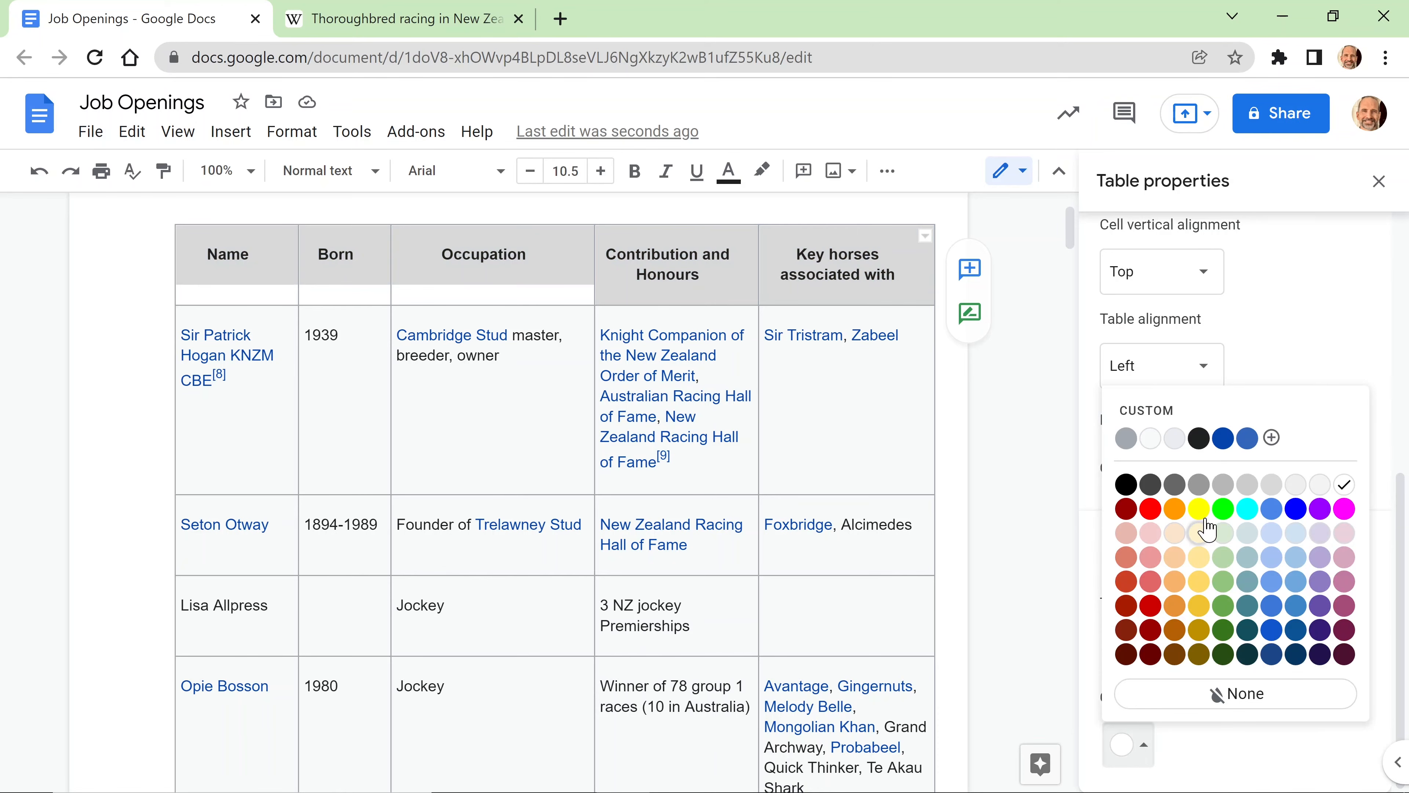
{"action": "left_click", "coordinate": [1226, 488]}
{"action": "left_click", "coordinate": [774, 334]}
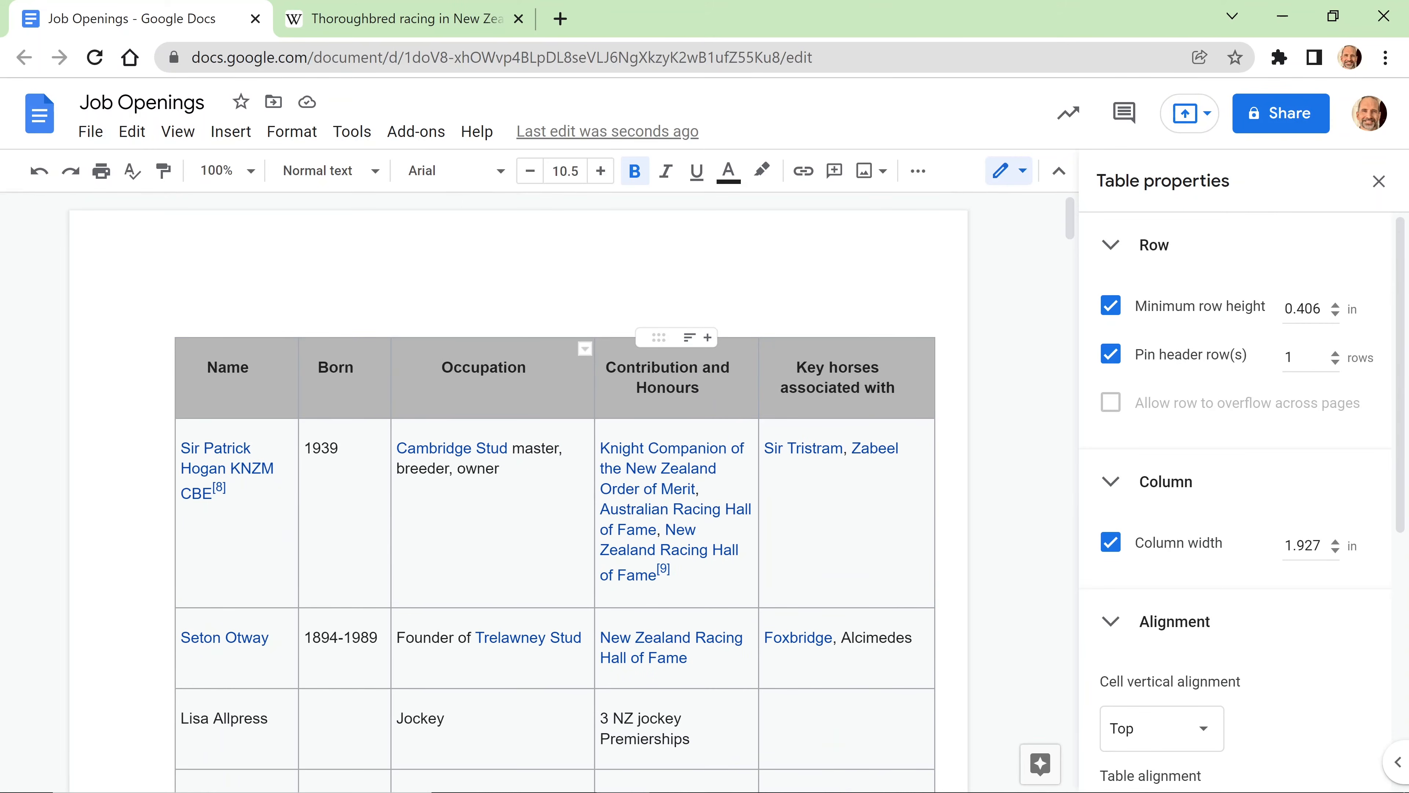
Step: Examine on the following pages how the gray header row repeats and how table rows break across pages
{"action": "scroll", "coordinate": [560, 477], "scroll_direction": "down", "scroll_amount": 2}
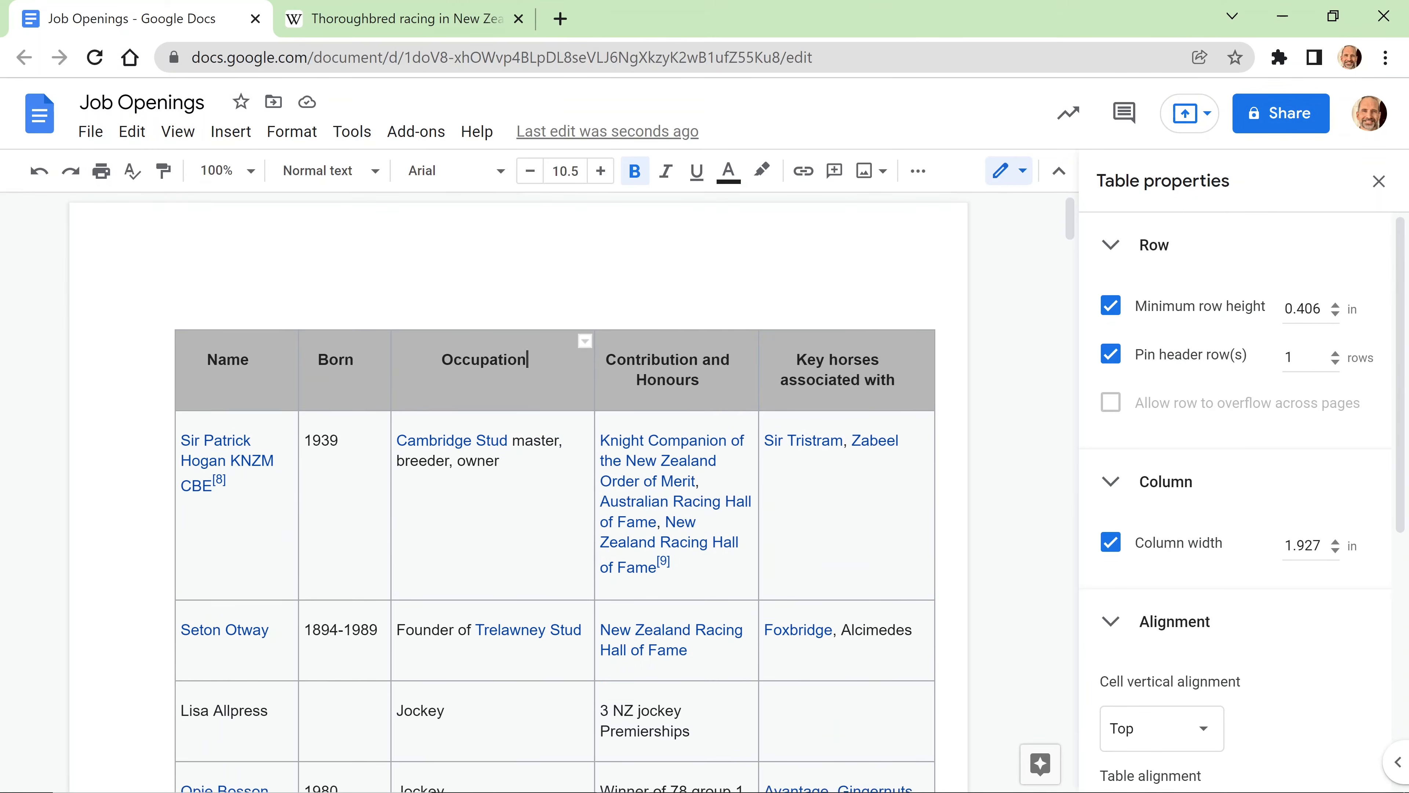
{"action": "scroll", "coordinate": [555, 478], "scroll_direction": "down", "scroll_amount": 5}
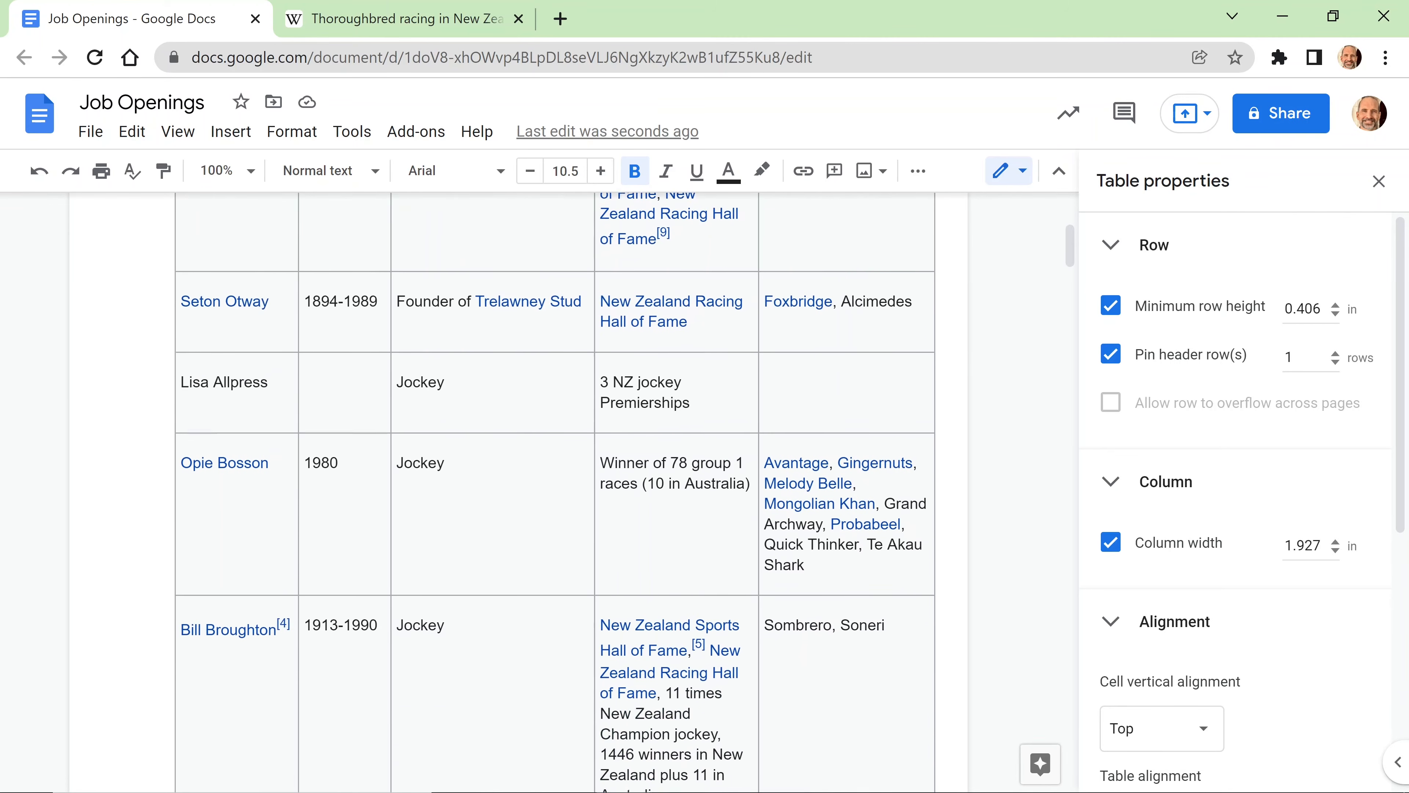
{"action": "scroll", "coordinate": [554, 478], "scroll_direction": "down", "scroll_amount": 1}
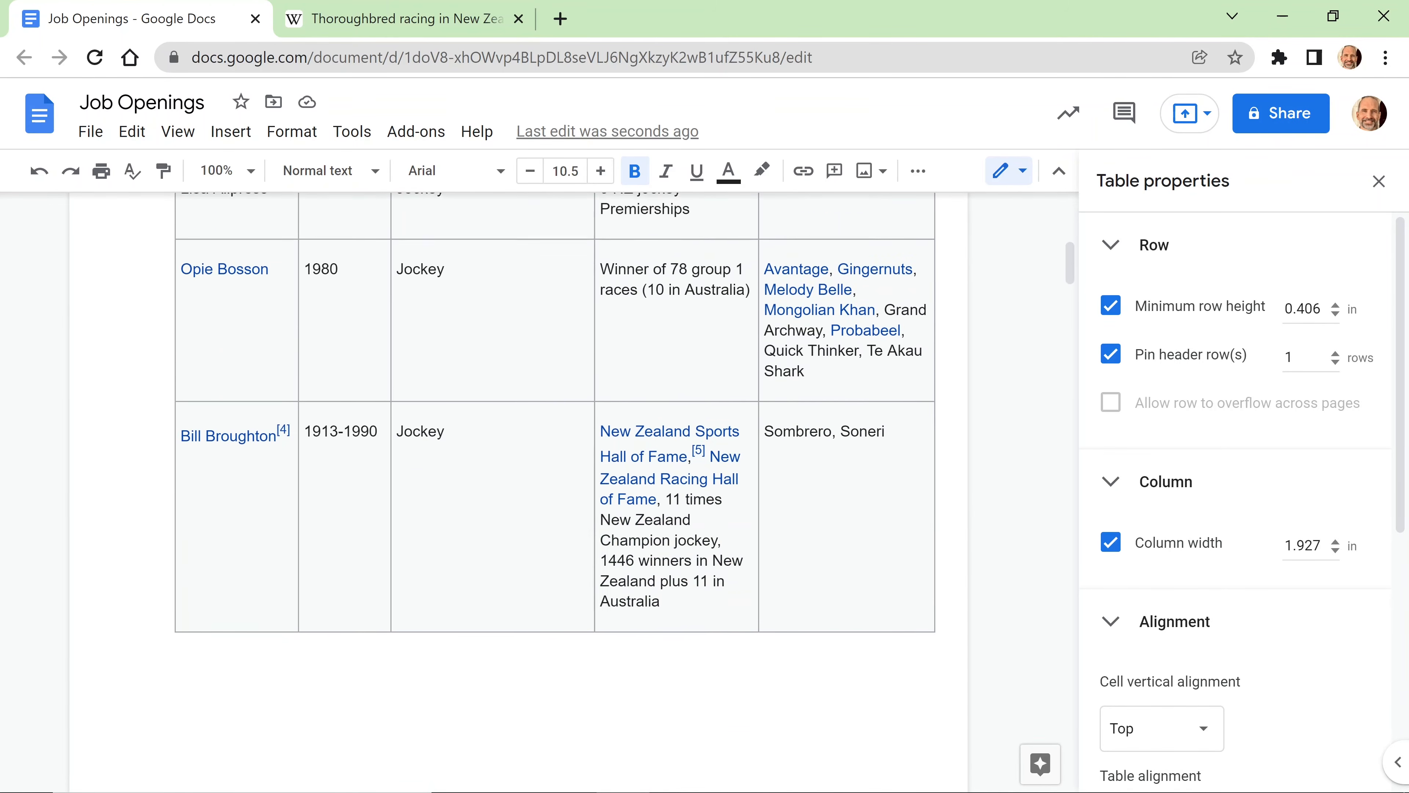
{"action": "scroll", "coordinate": [755, 418], "scroll_direction": "up", "scroll_amount": 1}
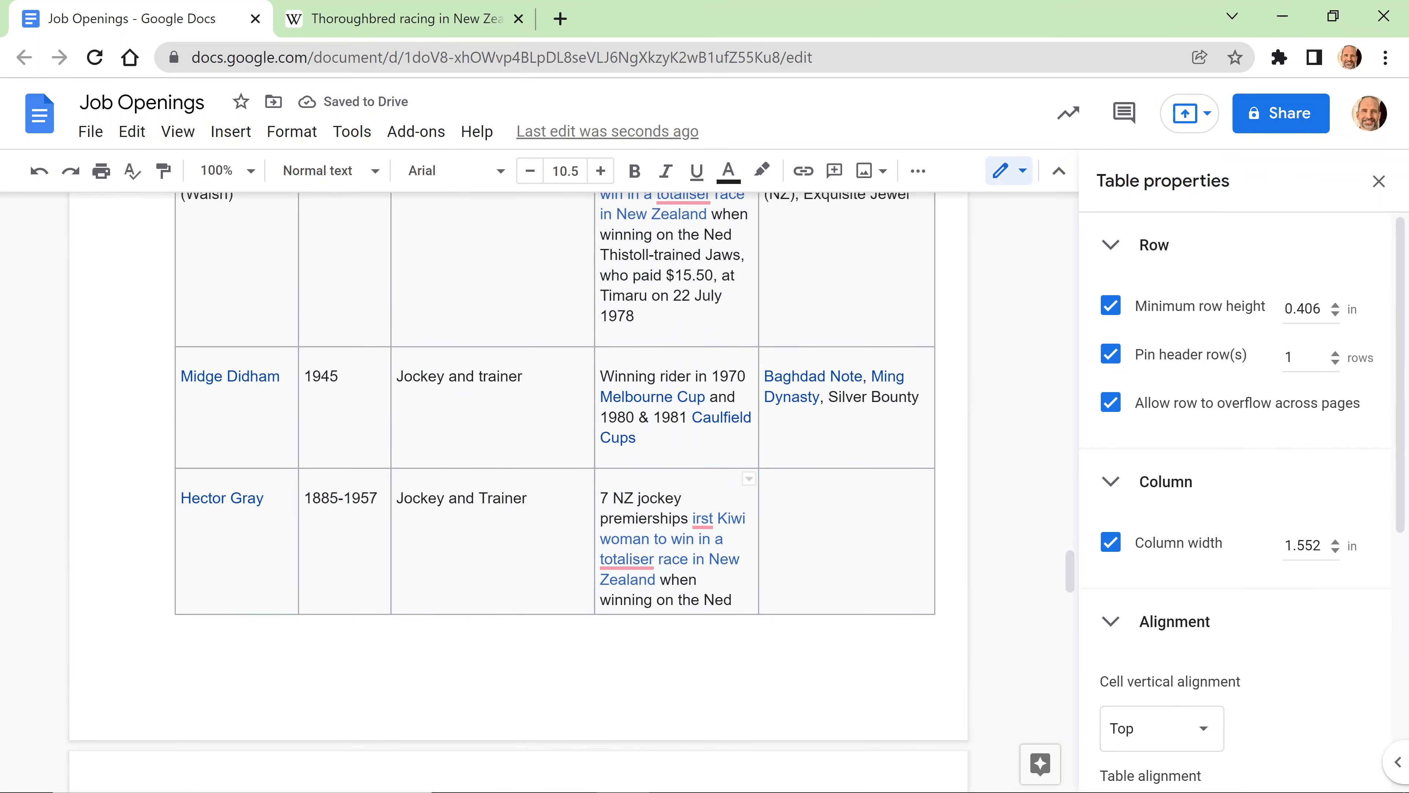
{"action": "scroll", "coordinate": [519, 493], "scroll_direction": "down", "scroll_amount": 2}
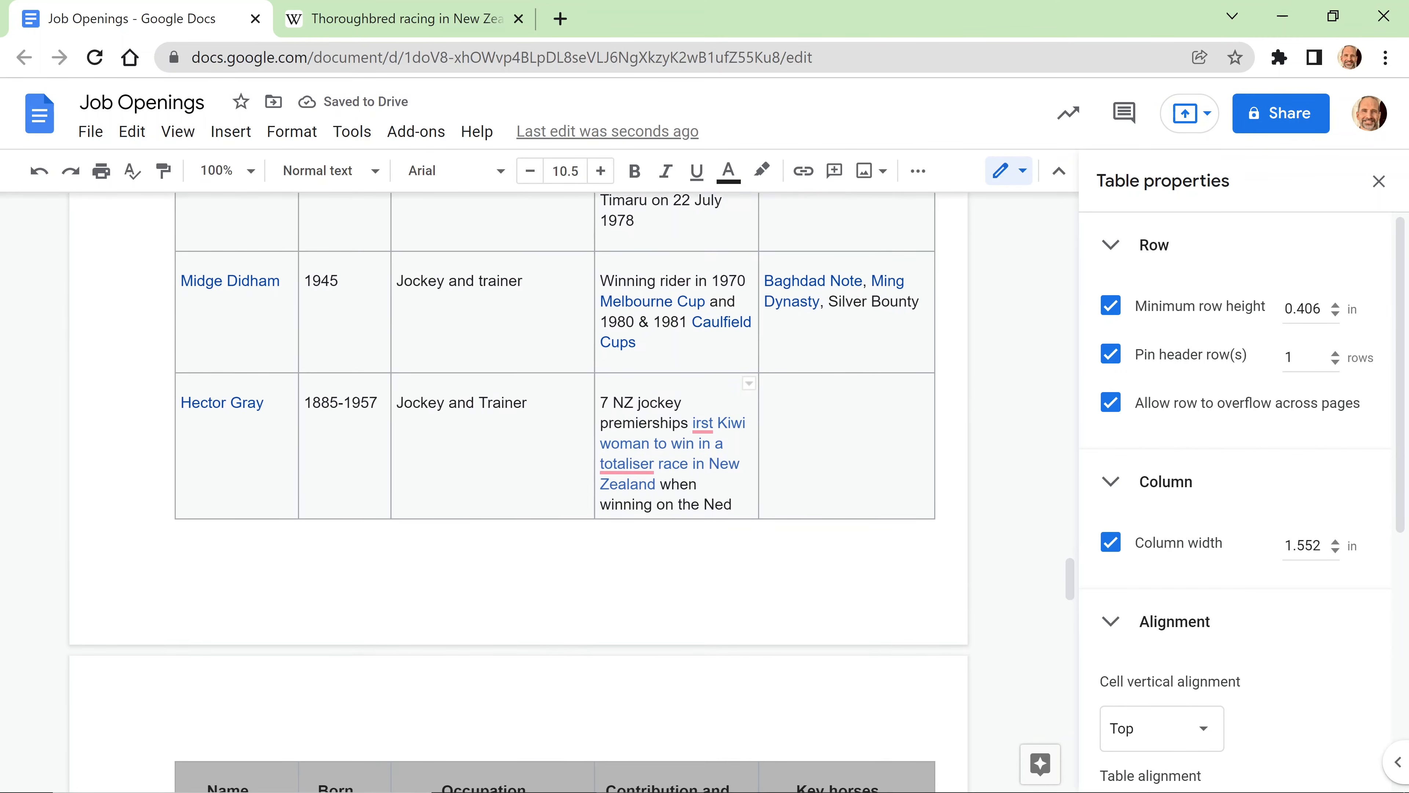
{"action": "scroll", "coordinate": [518, 494], "scroll_direction": "down", "scroll_amount": 2}
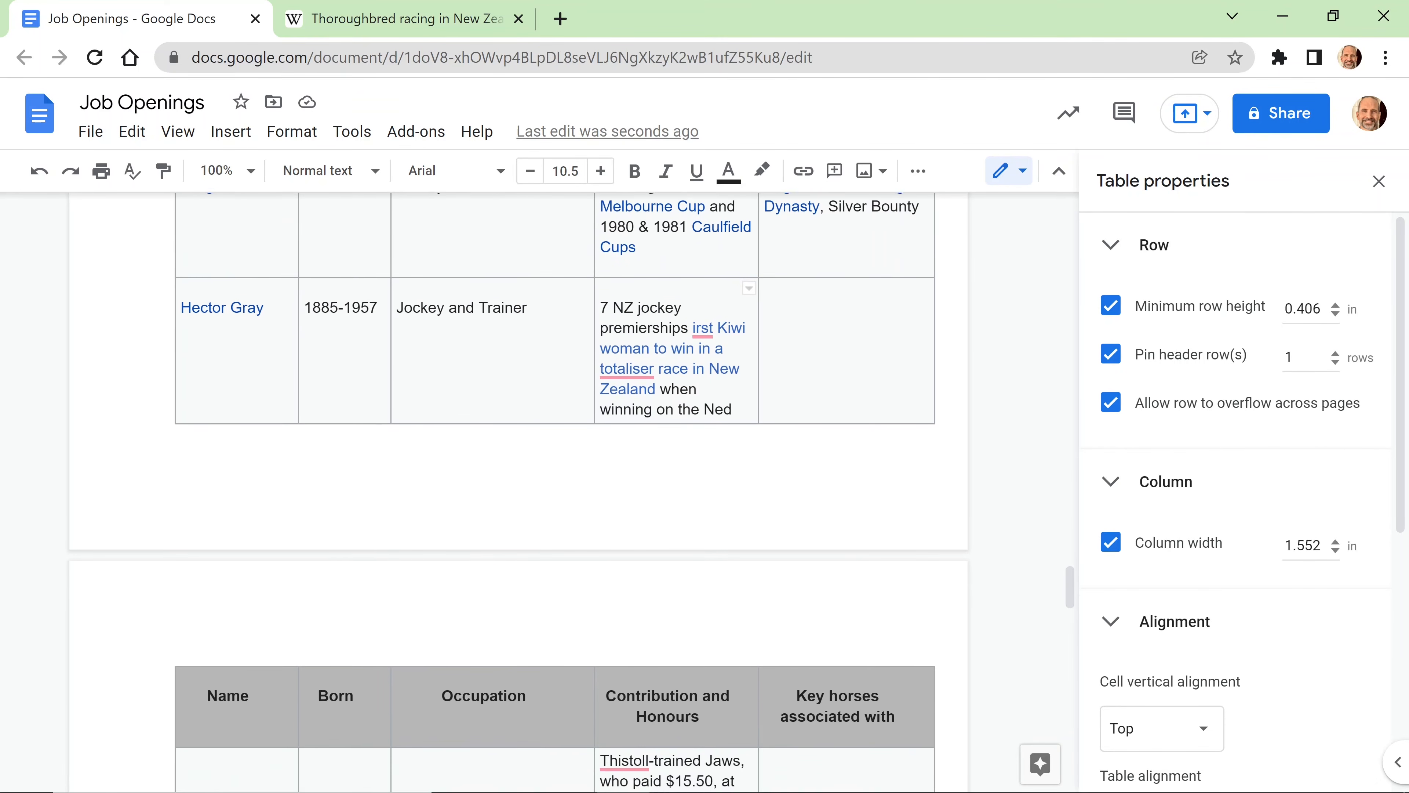
Step: Stop the row that splits across two pages from overflowing, so its full contents stay together on the following page
{"action": "scroll", "coordinate": [518, 493], "scroll_direction": "down", "scroll_amount": 1}
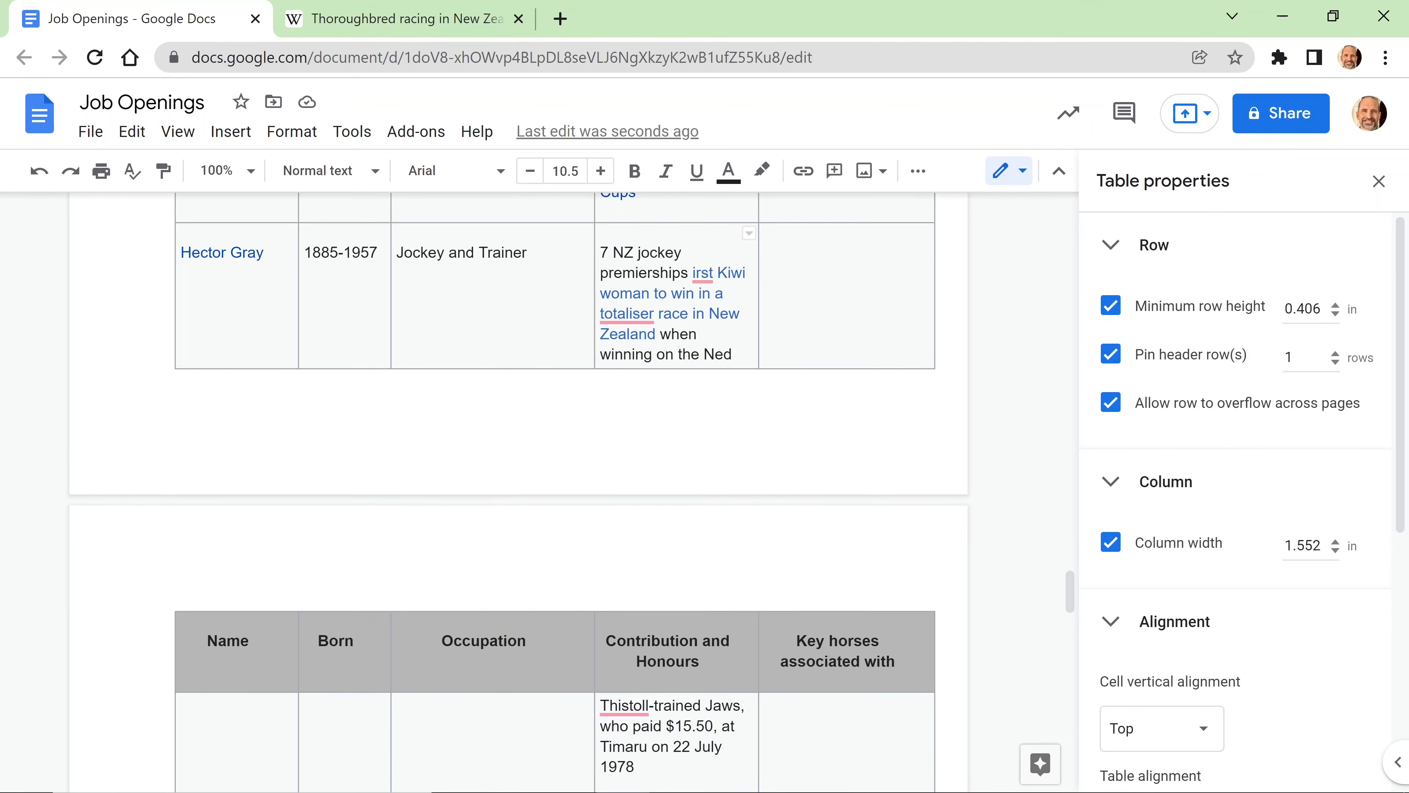
{"action": "scroll", "coordinate": [519, 492], "scroll_direction": "down", "scroll_amount": 1}
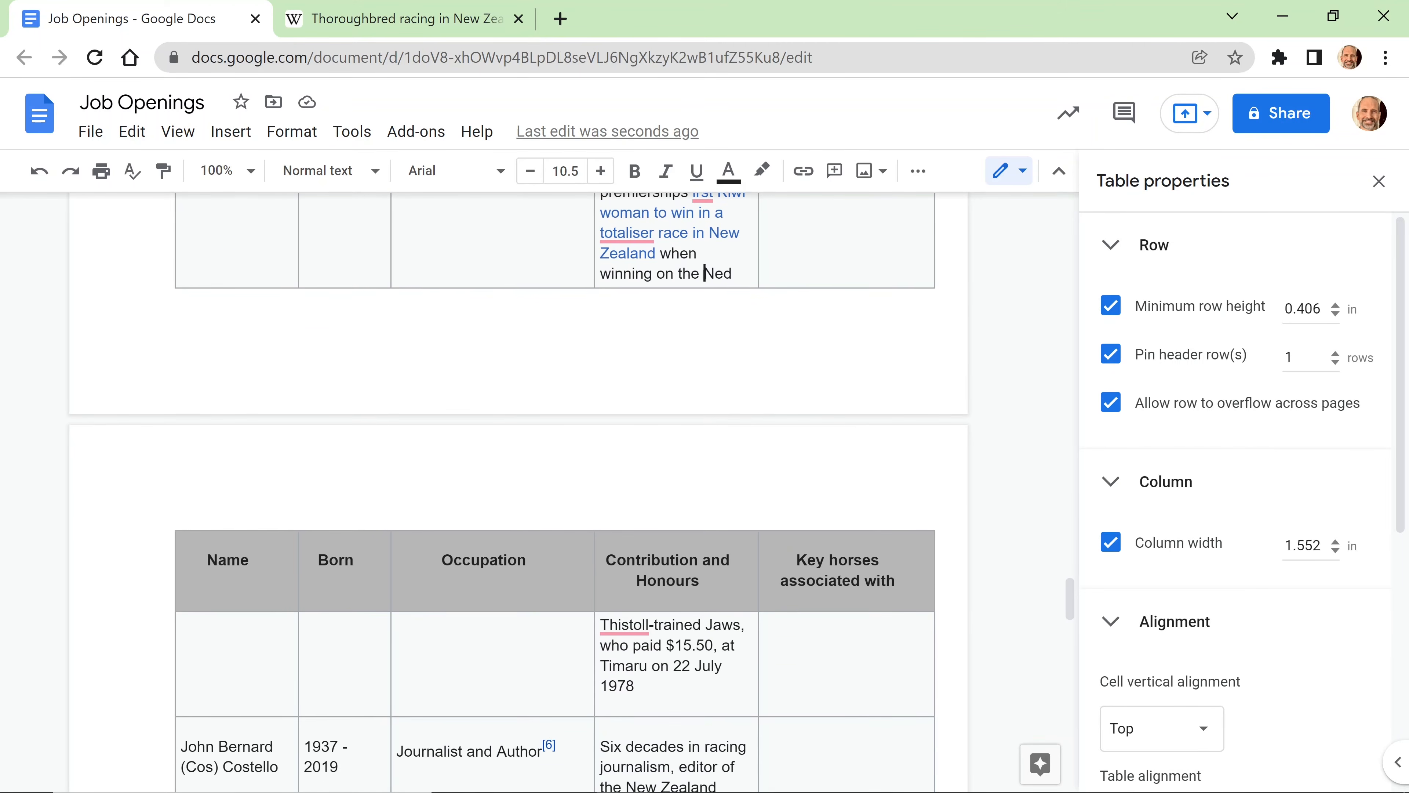
{"action": "scroll", "coordinate": [705, 369], "scroll_direction": "up", "scroll_amount": 2}
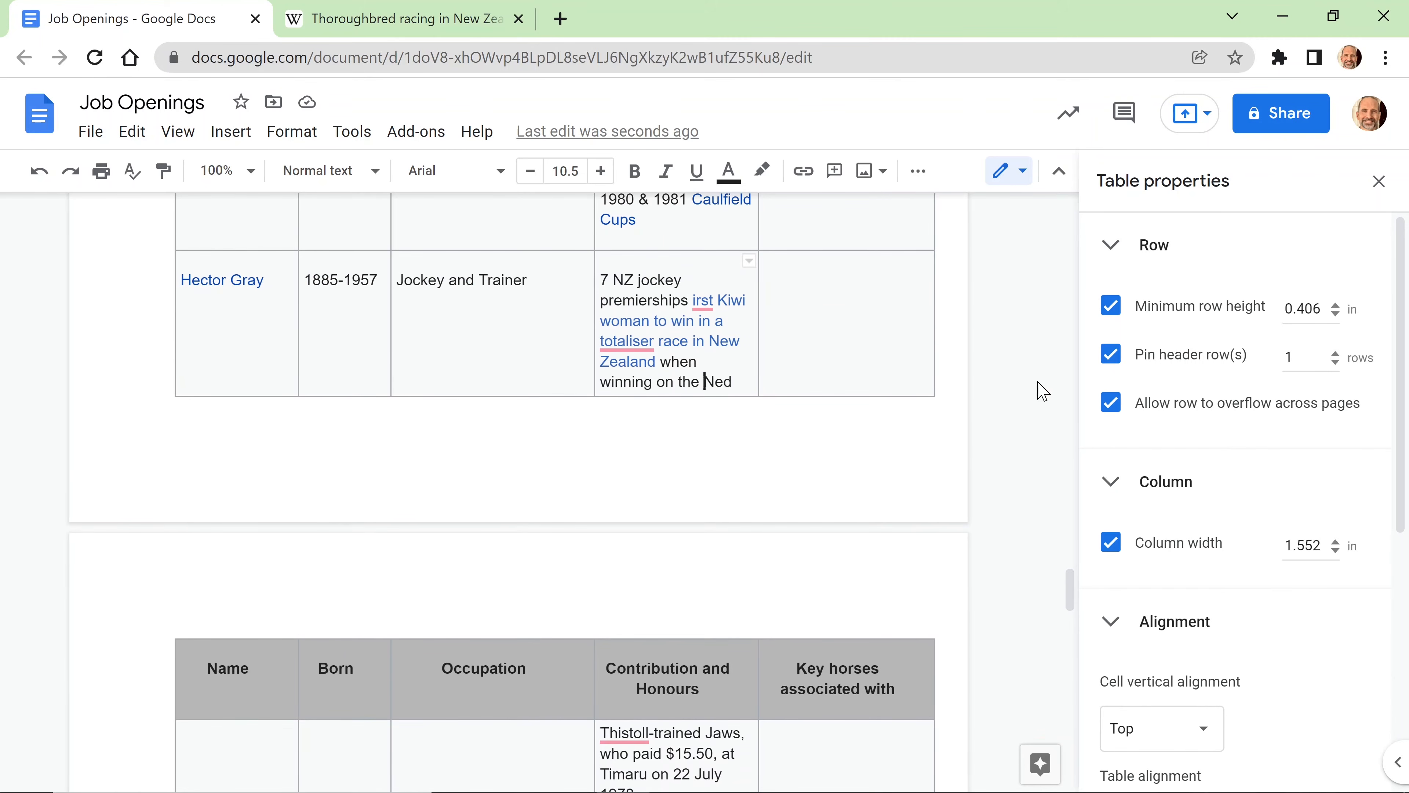
{"action": "left_click", "coordinate": [1111, 404]}
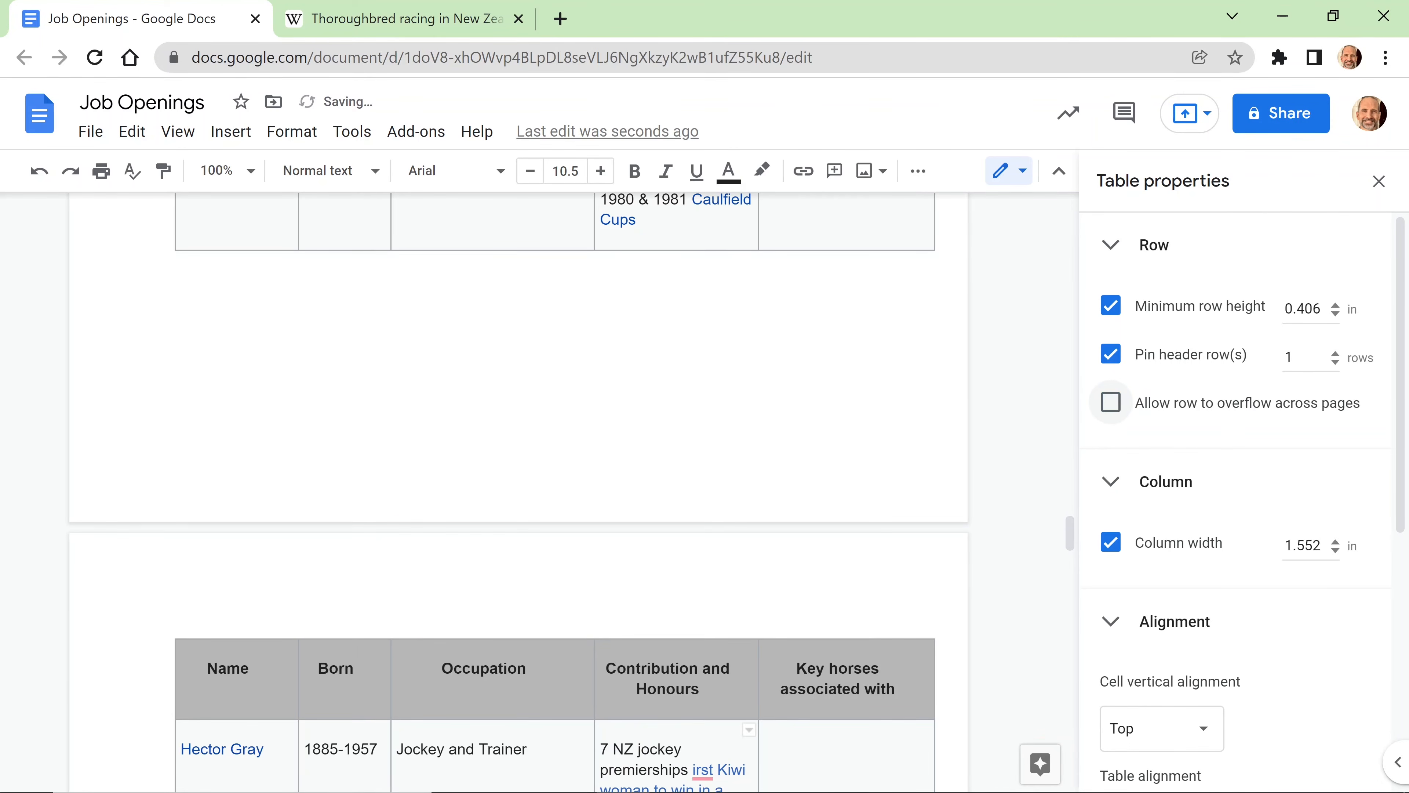
{"action": "scroll", "coordinate": [666, 544], "scroll_direction": "down", "scroll_amount": 3}
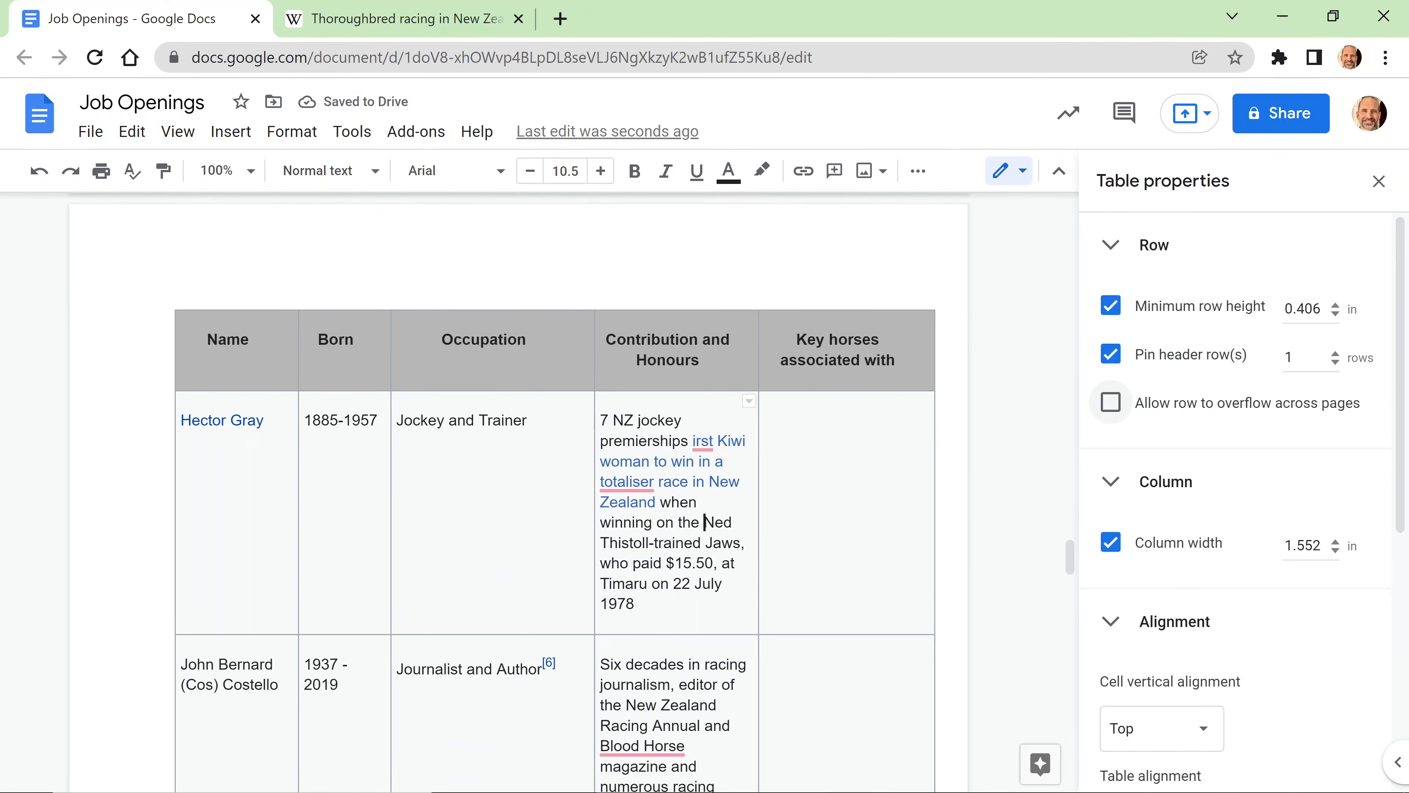
{"action": "left_click_drag", "start_coordinate": [642, 542], "coordinate": [600, 419]}
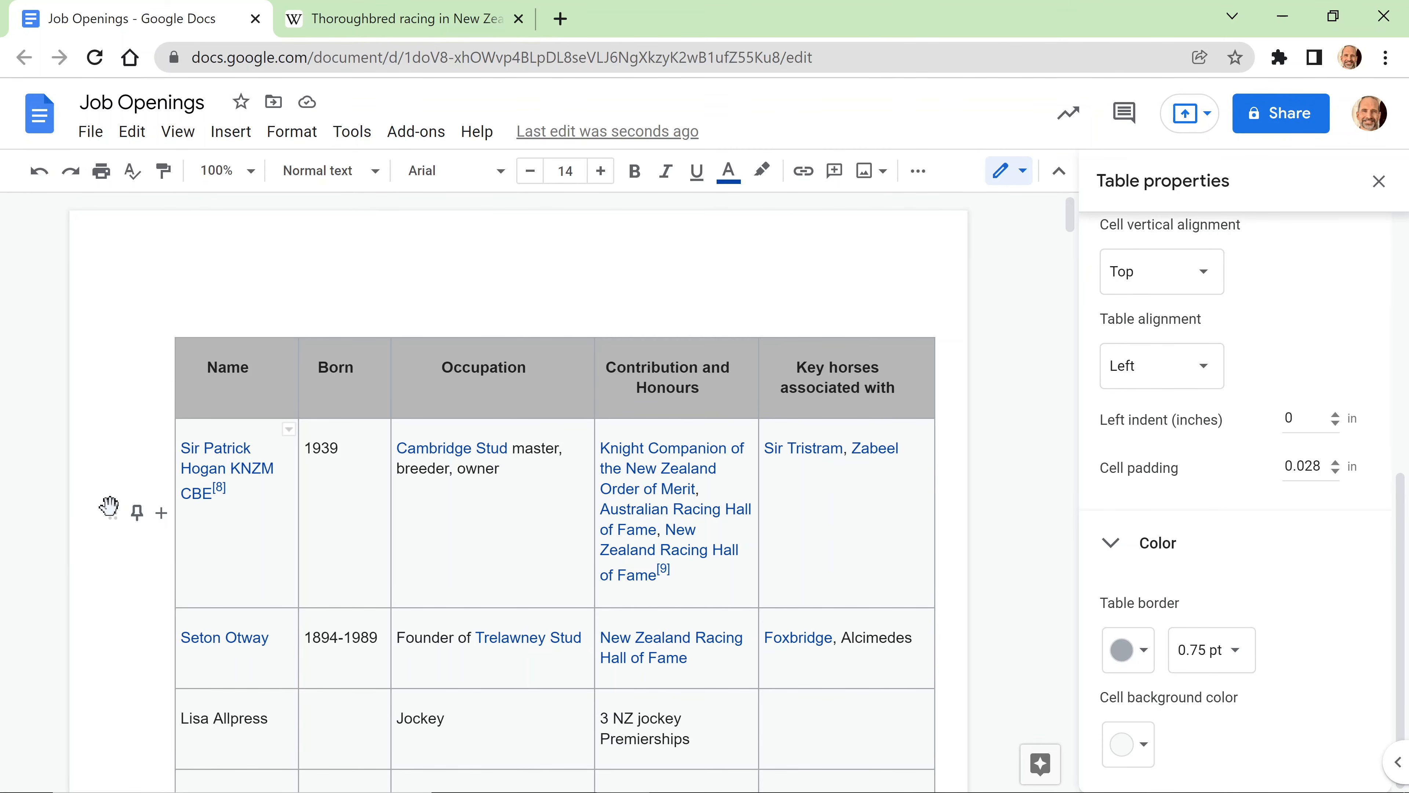
Step: Move the table's first data row below the second one, and move the Born column to follow the Occupation column
{"action": "left_click_drag", "start_coordinate": [108, 506], "coordinate": [169, 663]}
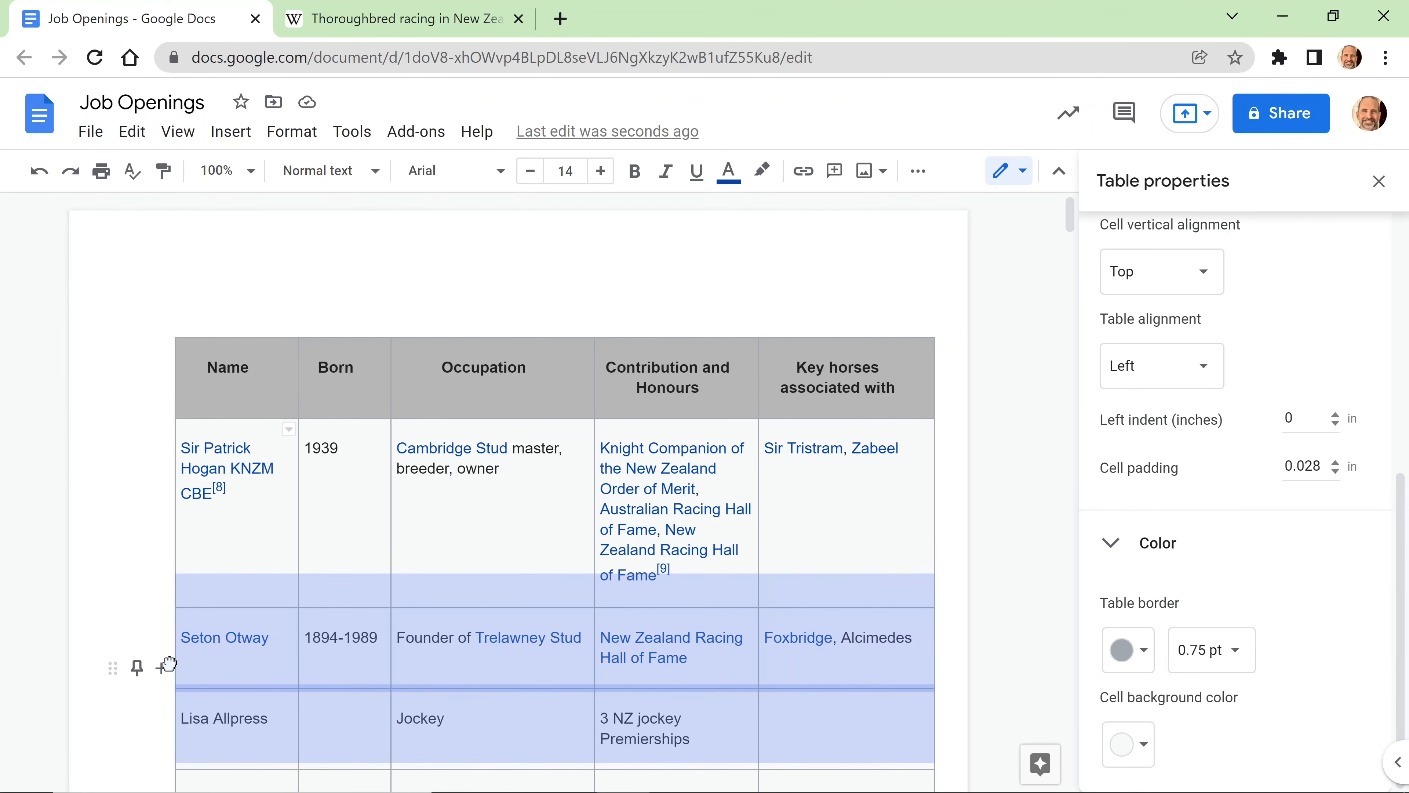
{"action": "left_click_drag", "start_coordinate": [169, 662], "coordinate": [172, 669]}
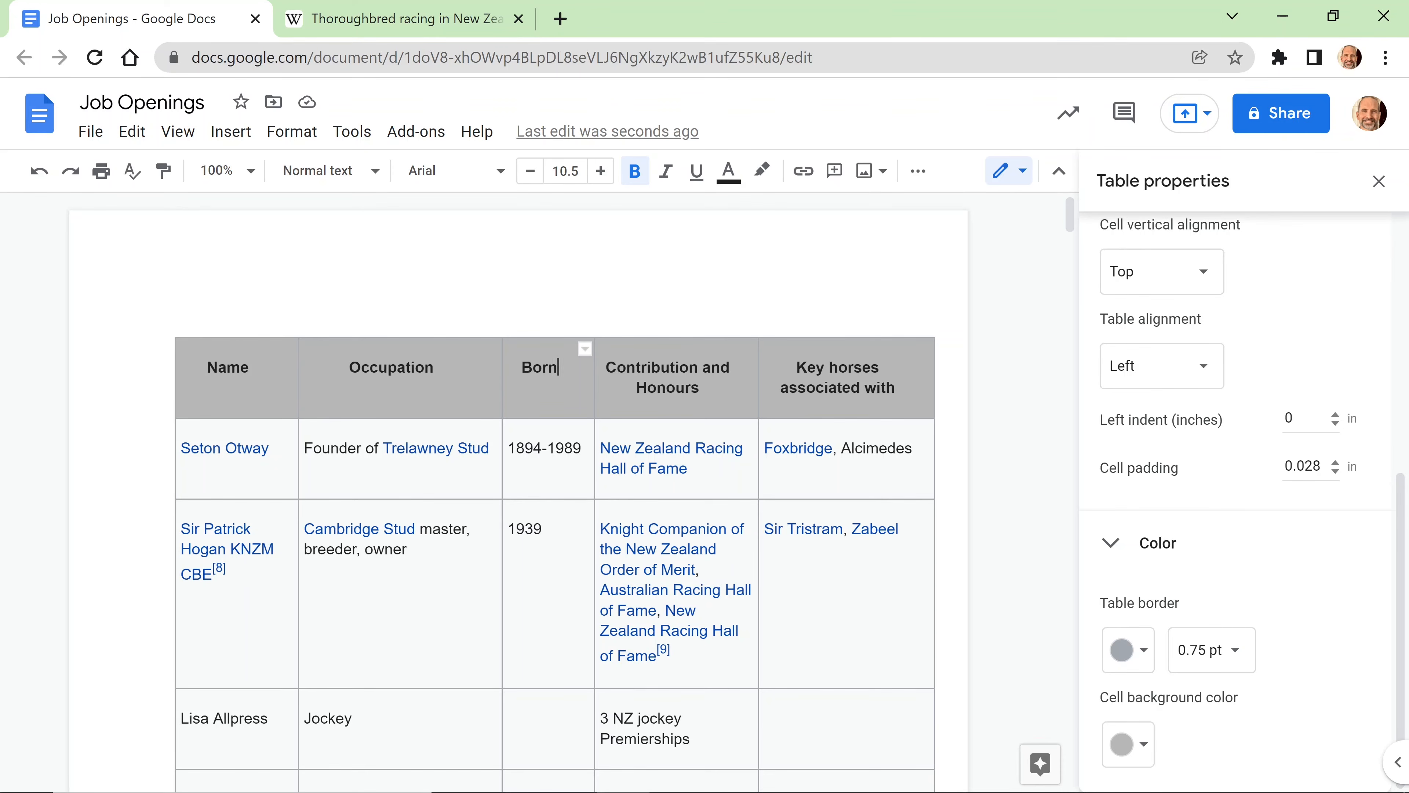
Step: Select the entire document and reduce the font size of all table text, bringing the body text to 5.5
{"action": "key", "text": "ctrl+a"}
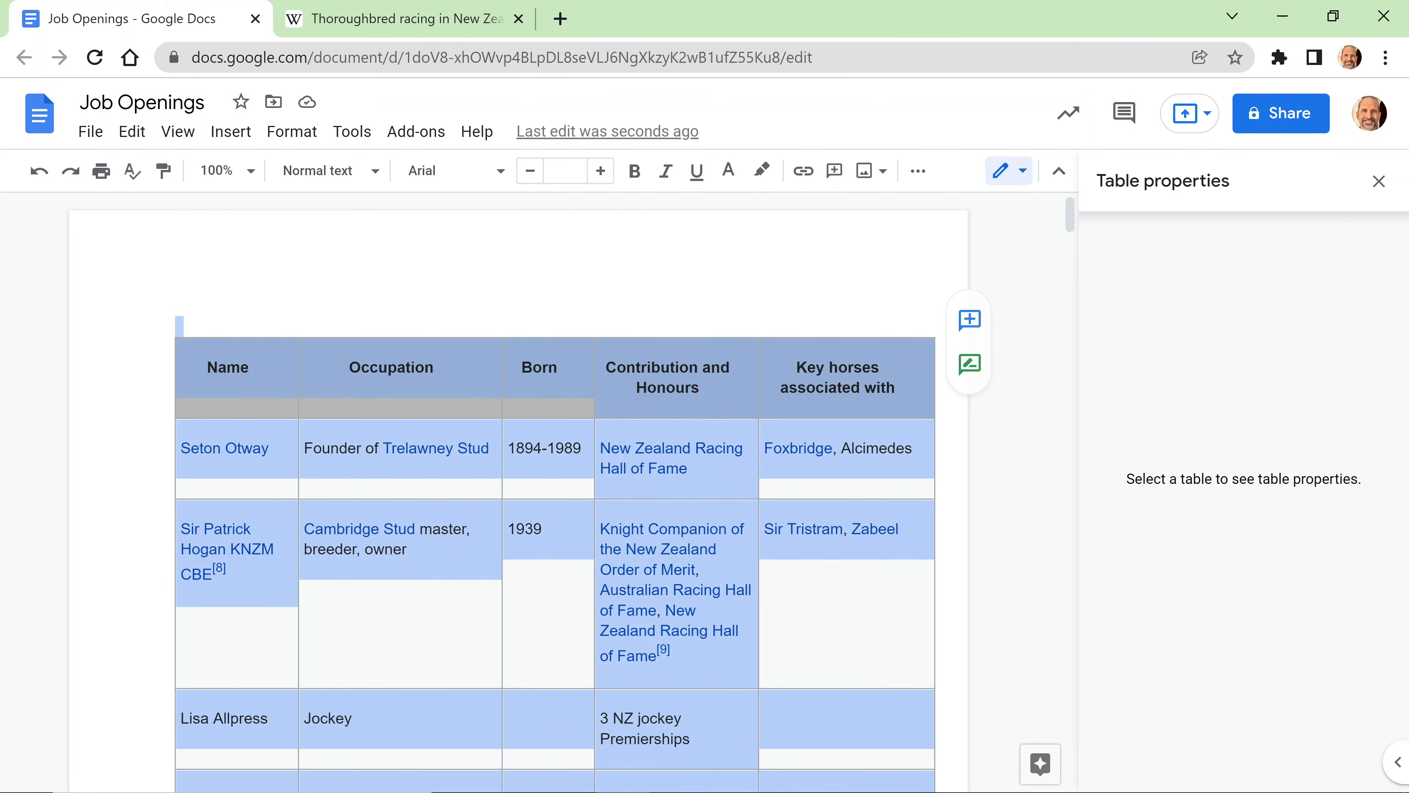
{"action": "left_click", "coordinate": [539, 176]}
{"action": "left_click", "coordinate": [539, 177]}
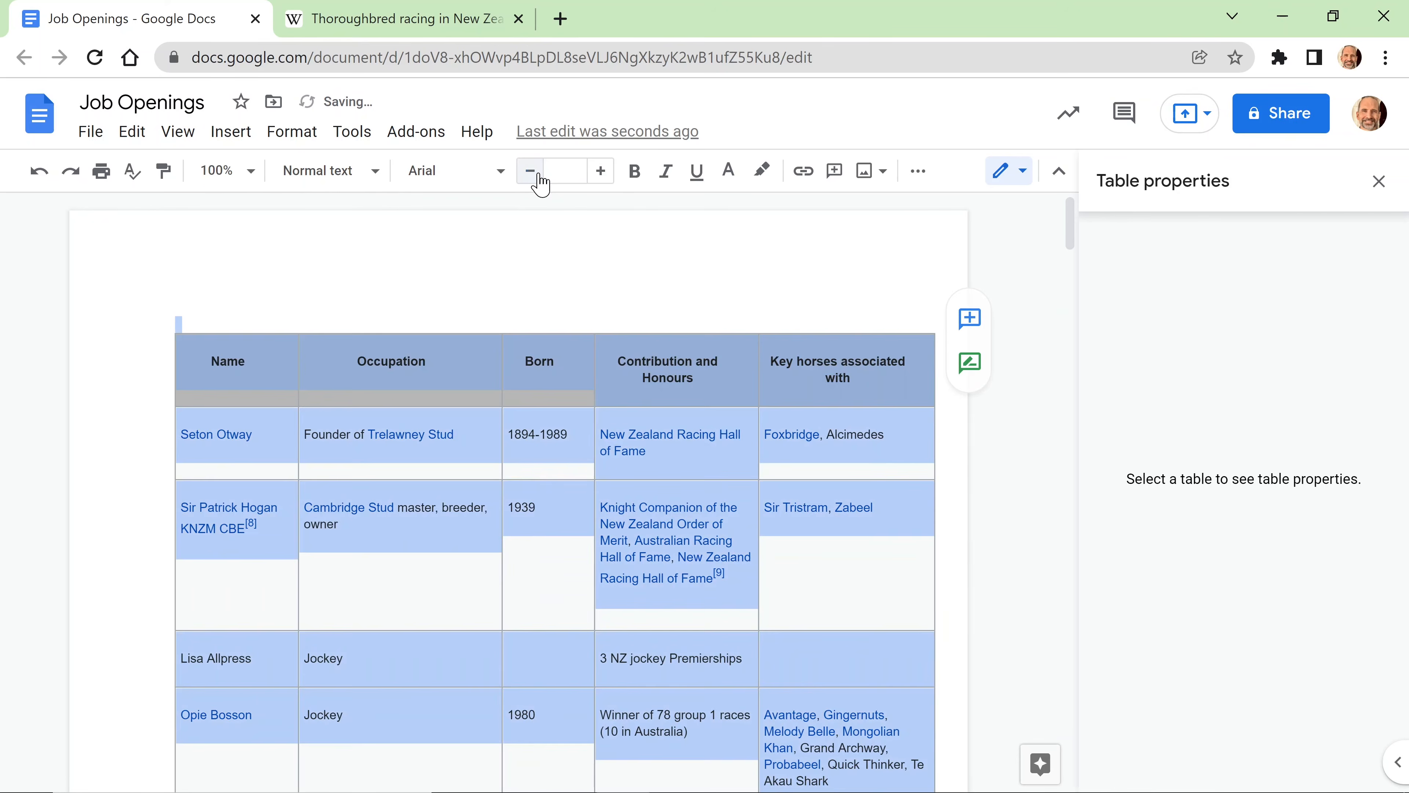
{"action": "left_click", "coordinate": [529, 171]}
{"action": "left_click", "coordinate": [530, 170]}
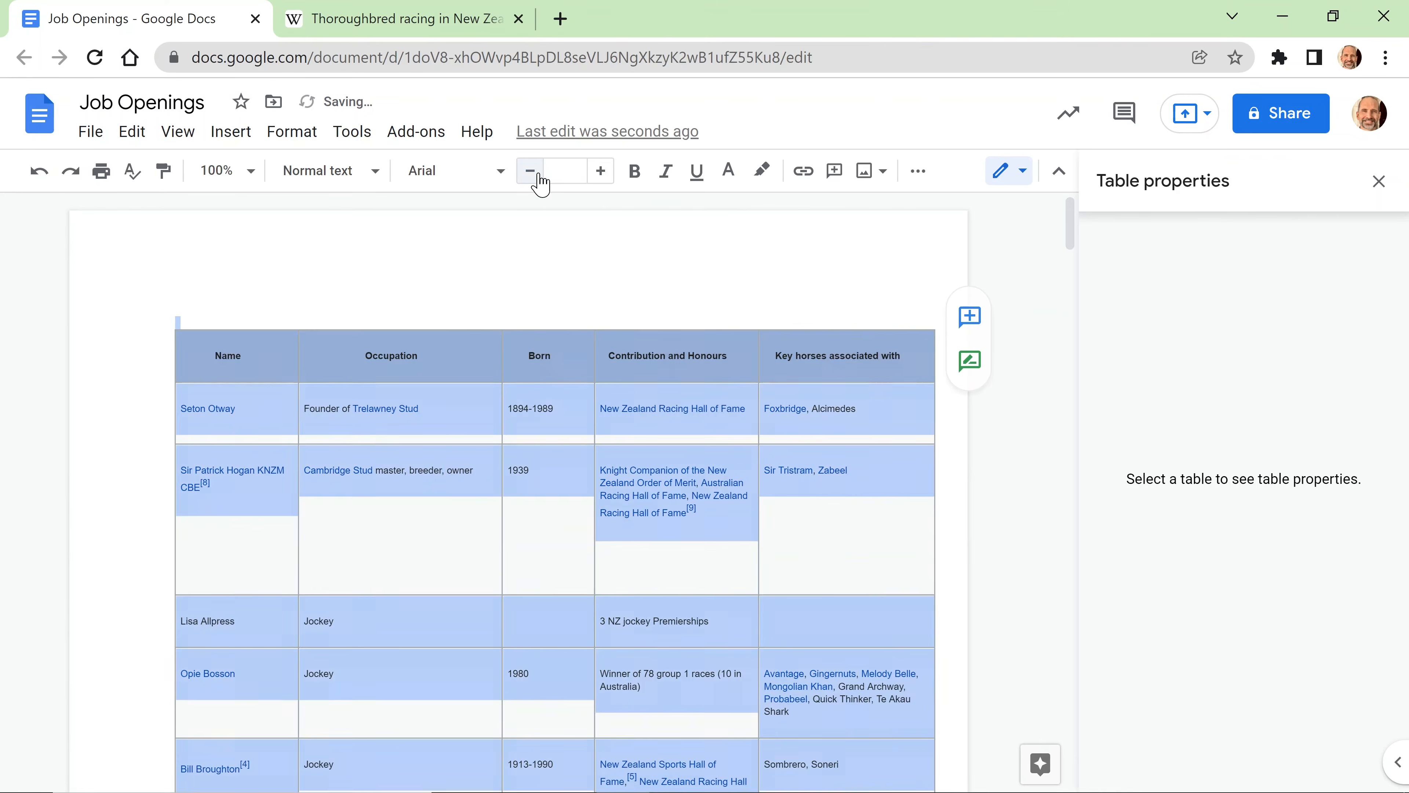
{"action": "left_click", "coordinate": [538, 178]}
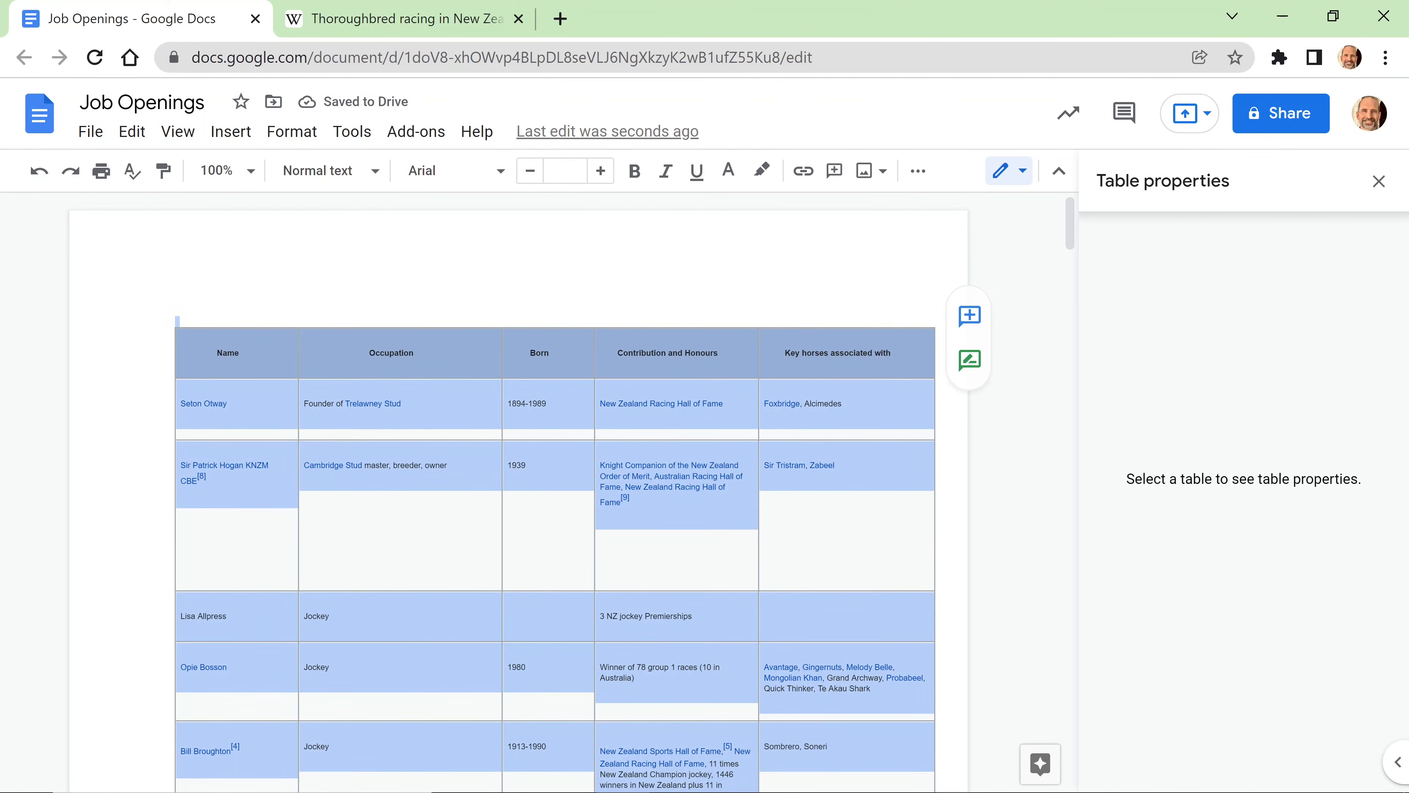
Step: Set the table alignment to Center so that the whole table is centered on the page
{"action": "left_click", "coordinate": [559, 405]}
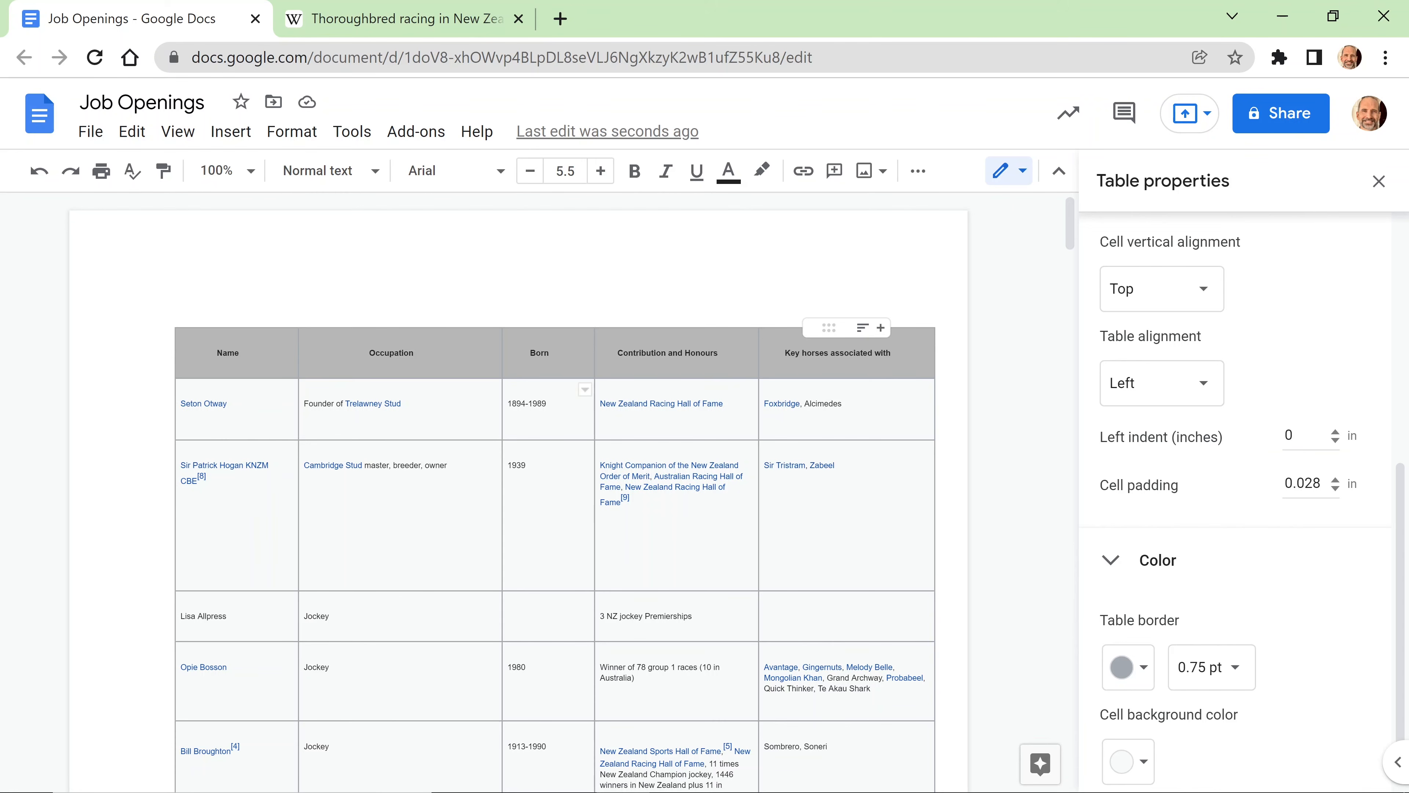
{"action": "left_click", "coordinate": [1166, 383]}
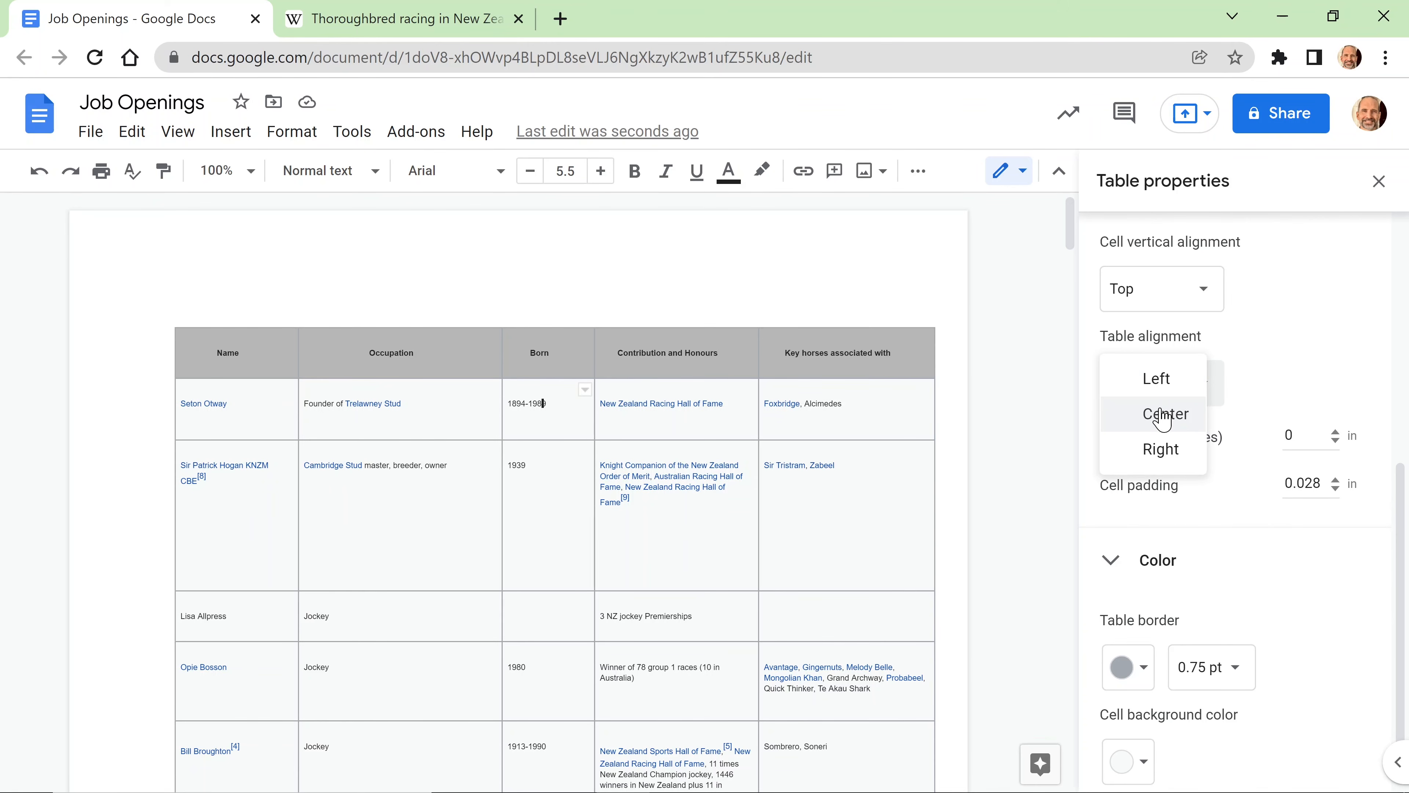
{"action": "left_click", "coordinate": [1163, 415]}
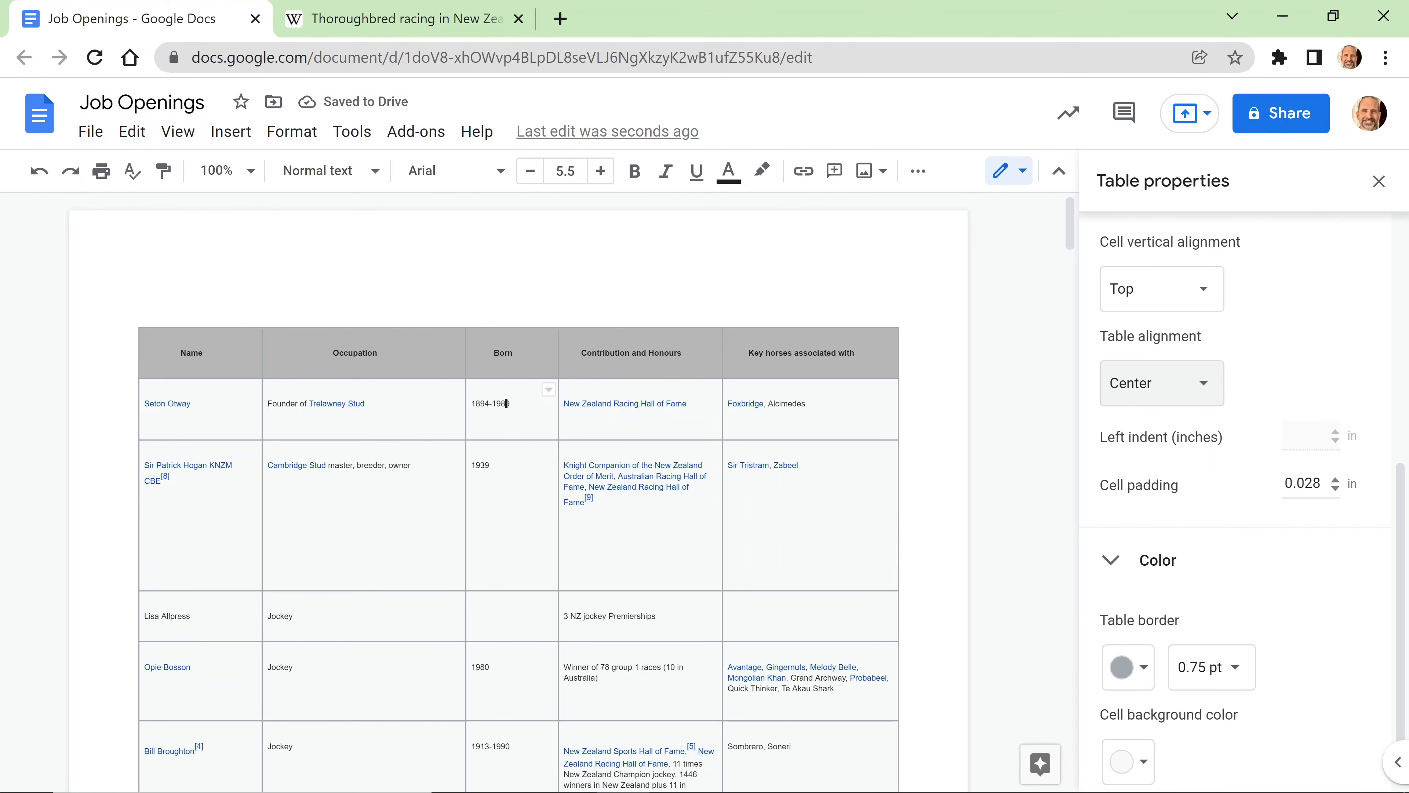
Step: Select the entire document and center the text horizontally in all table cells
{"action": "key", "text": "ctrl+a"}
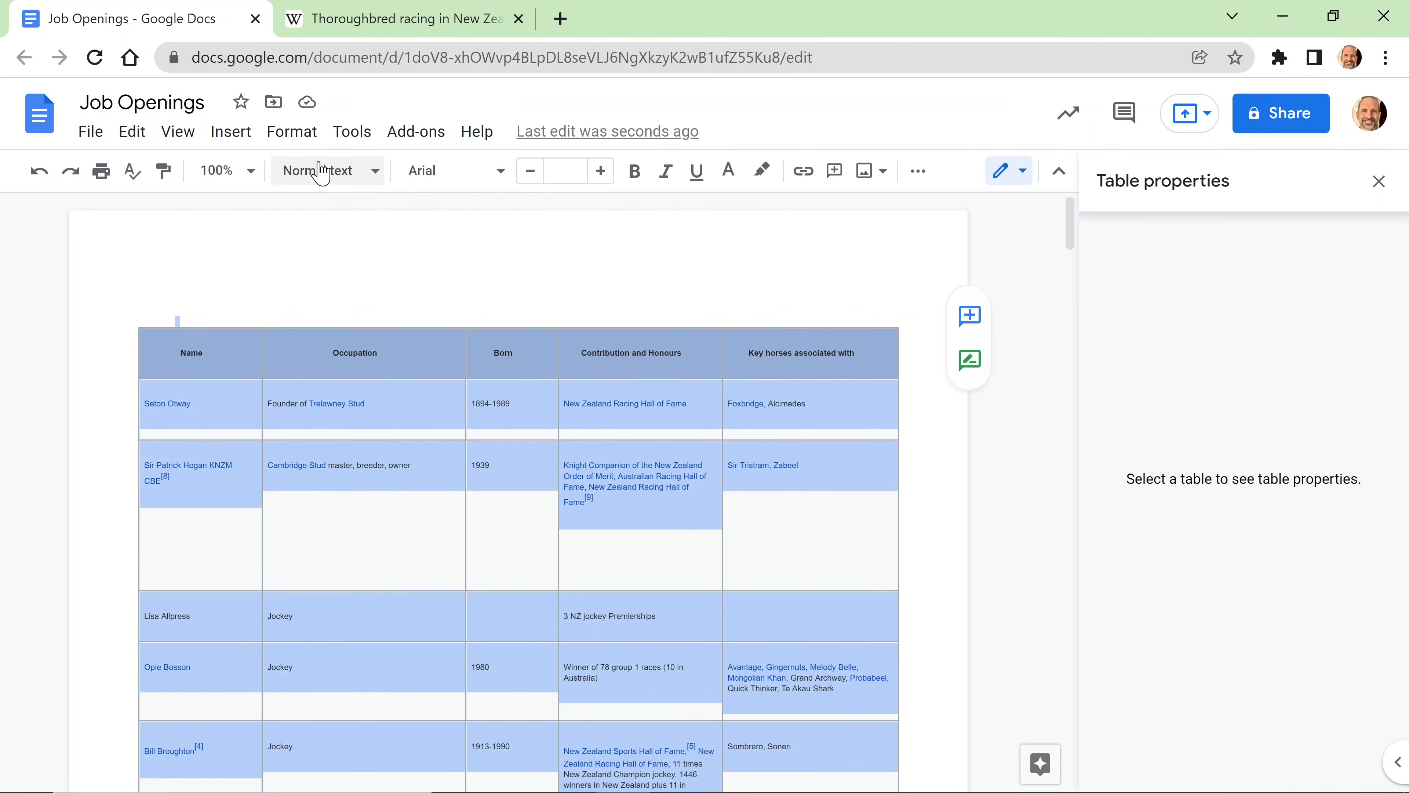
{"action": "left_click", "coordinate": [286, 139]}
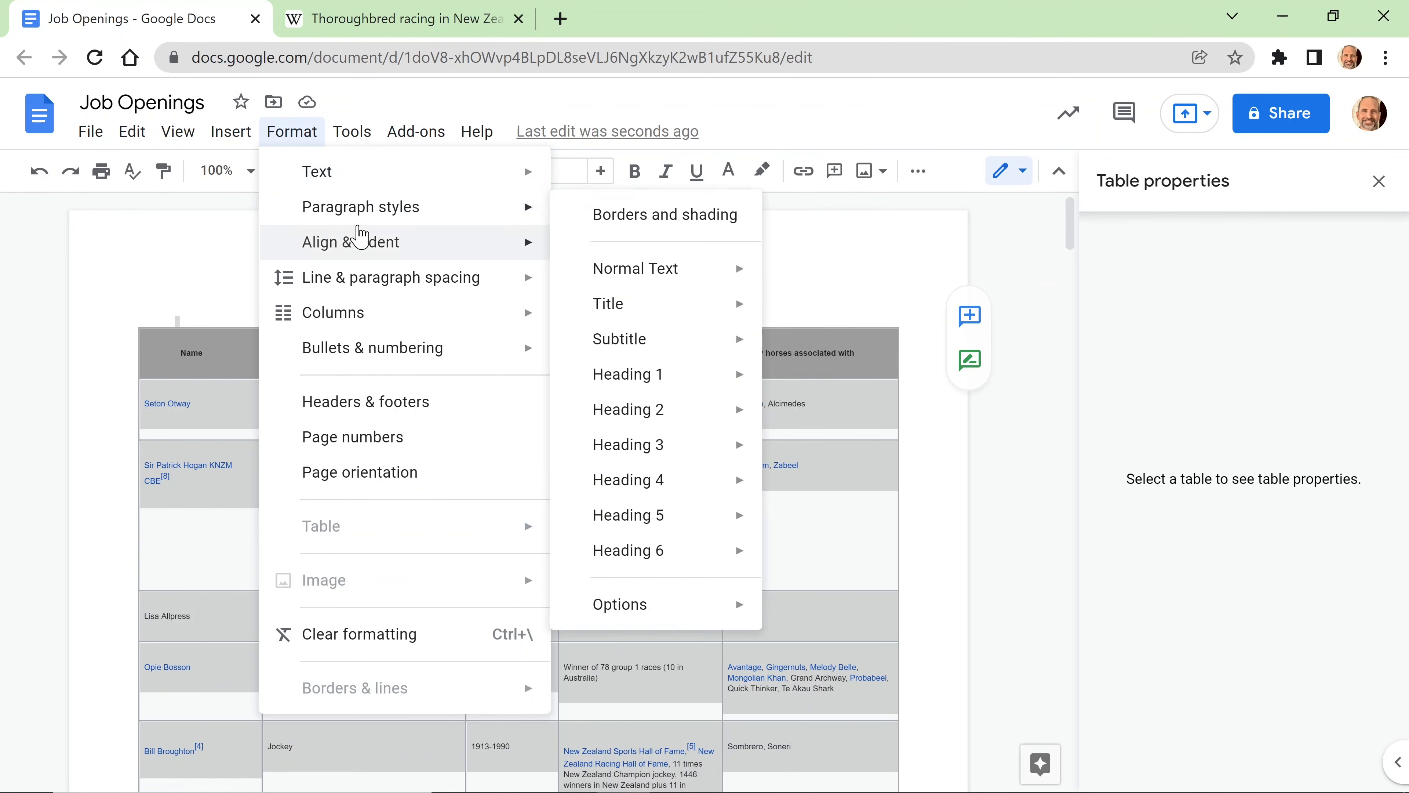
{"action": "mouse_move", "coordinate": [355, 238]}
{"action": "left_click", "coordinate": [643, 285]}
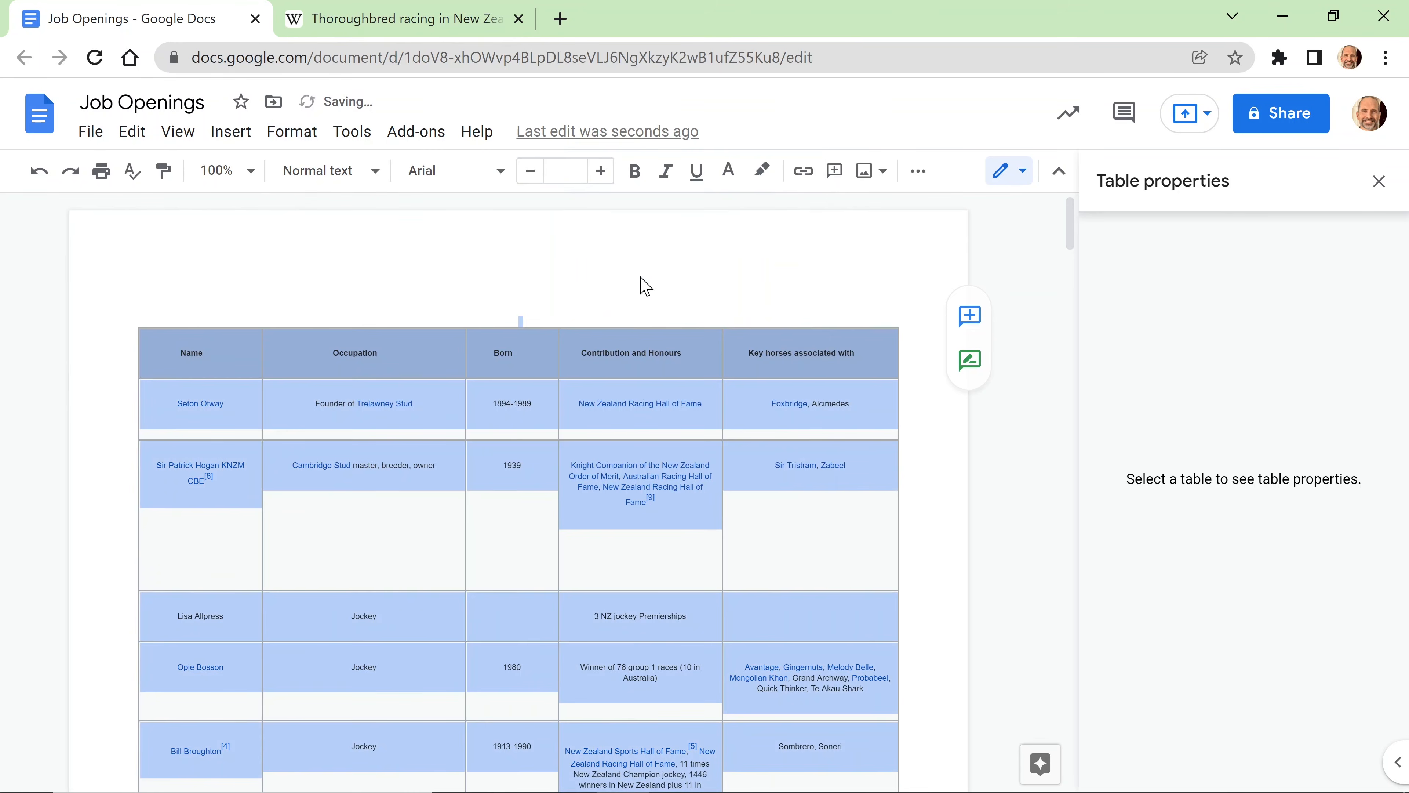